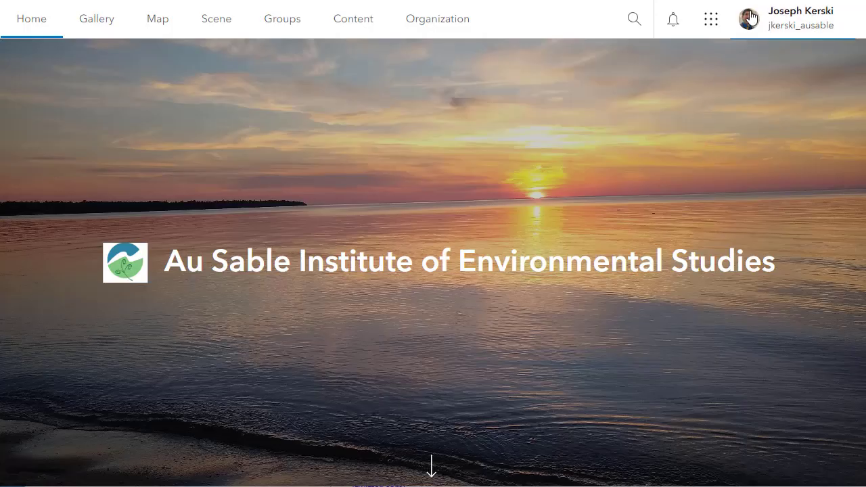
- Show the app launcher on the Au Sable Institute home page to reveal ArcGIS StoryMaps
click(716, 25)
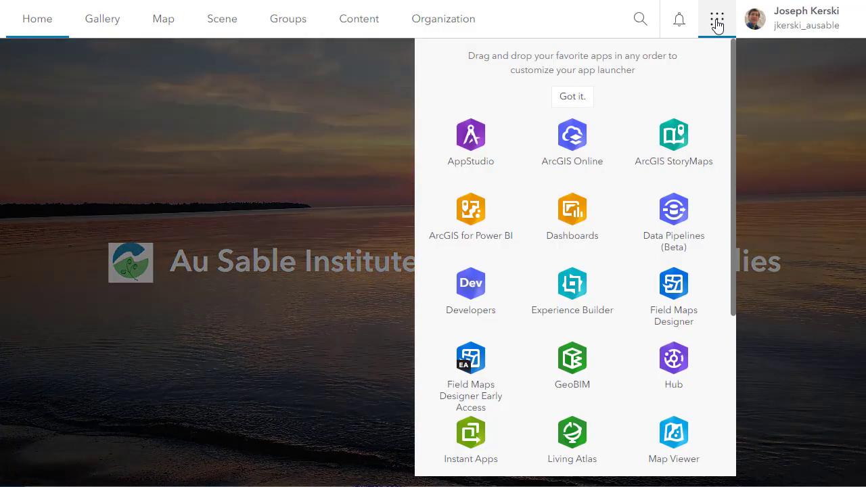
- Launch ArcGIS StoryMaps and begin a new story from scratch
click(678, 134)
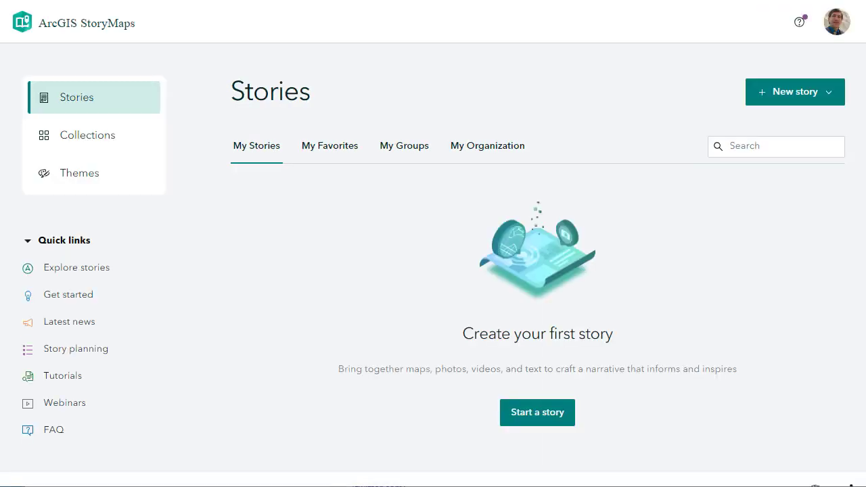
click(759, 95)
mouse_move(742, 142)
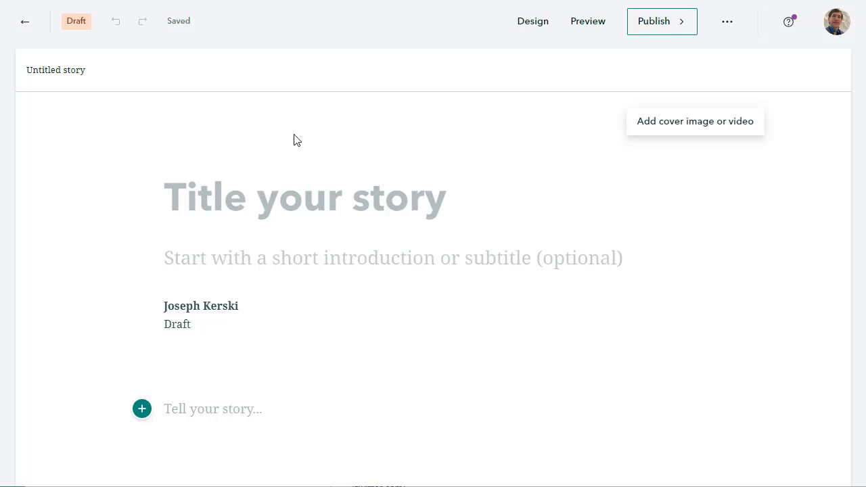
- Load the Trees of Australia Flickr album in a new tab and open the Palm Tree in Perth photo
key(ctrl+t)
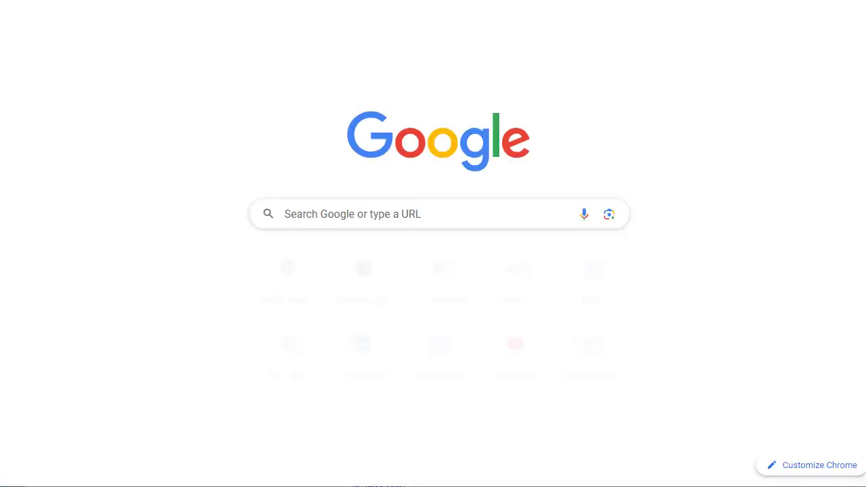
key(ctrl+v)
key(Return)
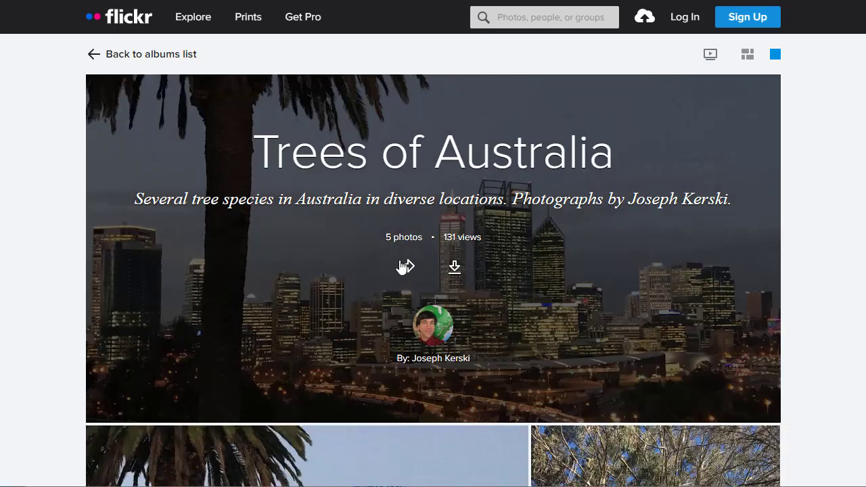
scroll(400, 264, down, 3)
scroll(398, 264, down, 3)
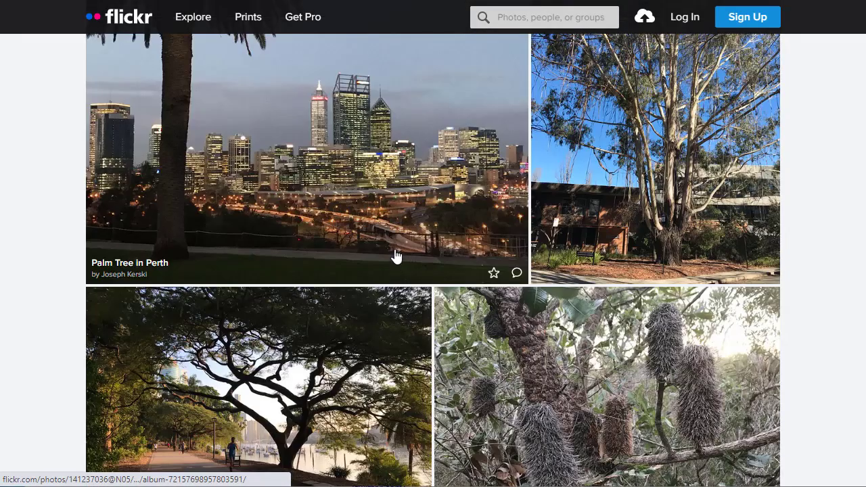
right_click(396, 230)
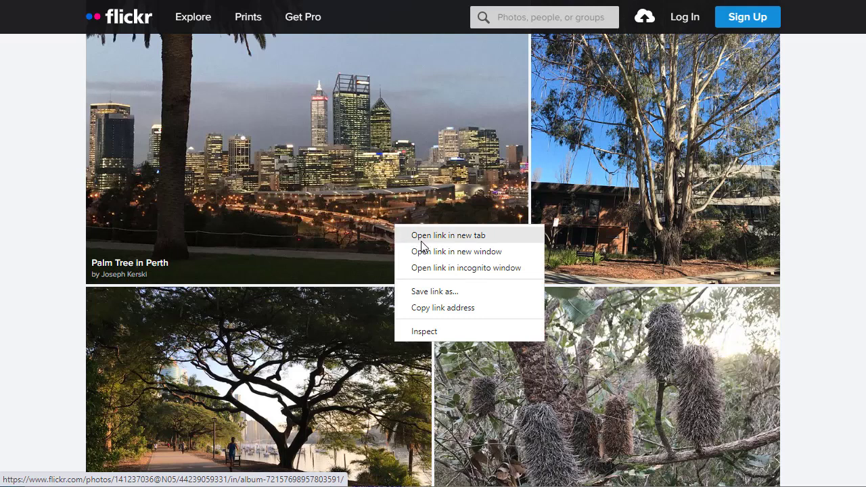
click(347, 197)
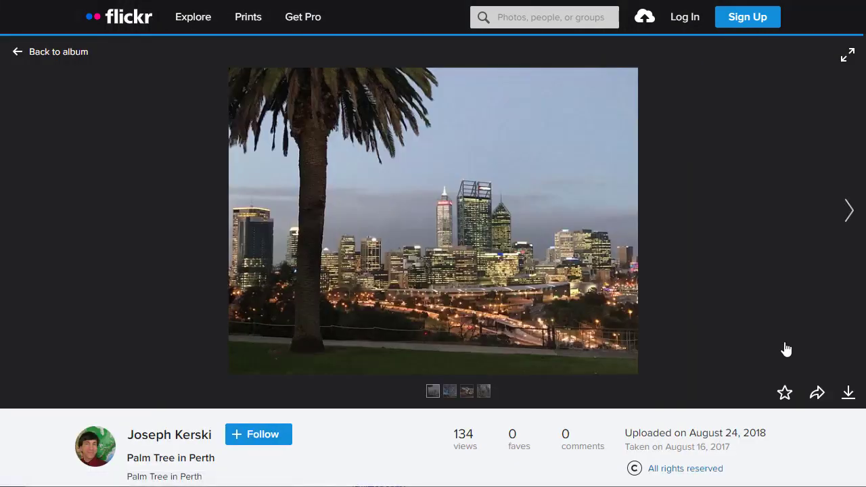
- Compare download sizes for the palm and eucalyptus photos, ending on the palm tree's size options
click(848, 392)
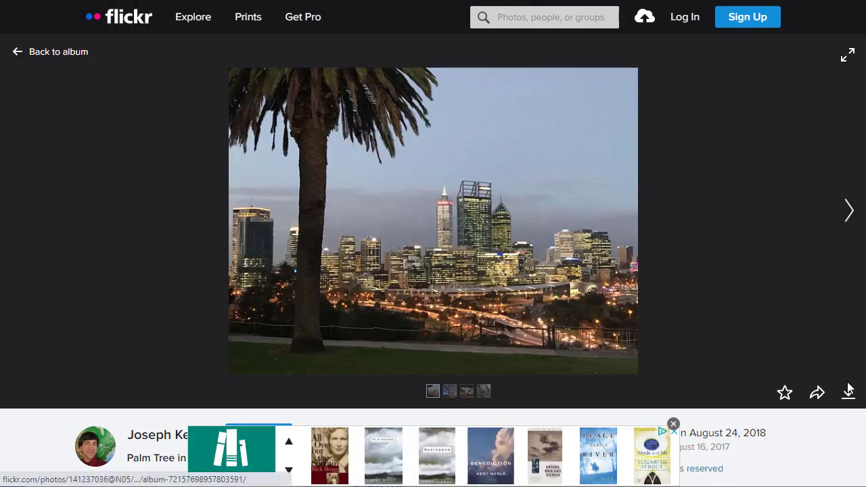
click(850, 211)
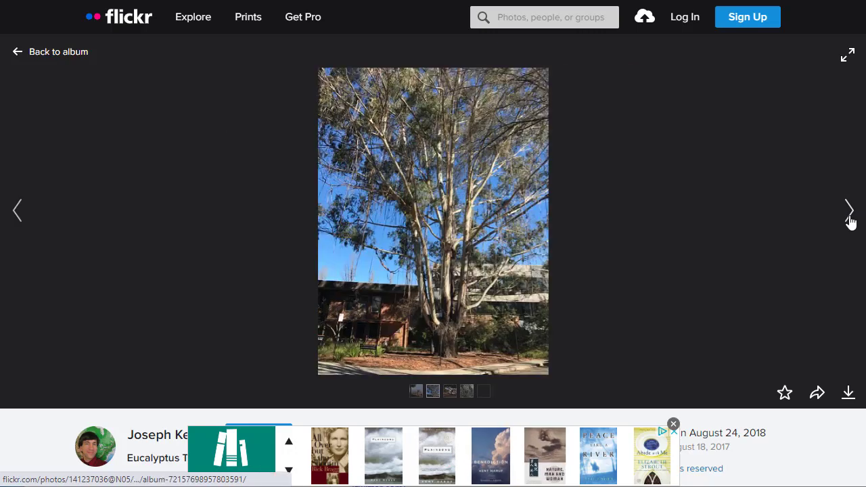
click(849, 392)
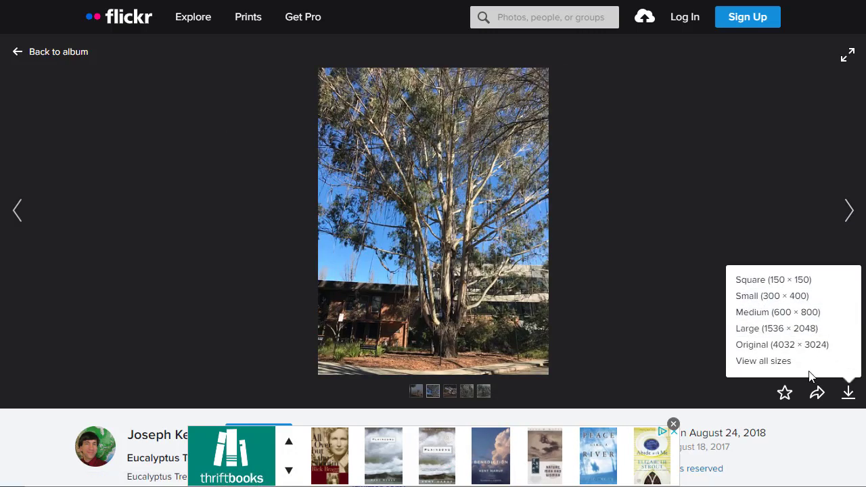
click(851, 398)
click(849, 397)
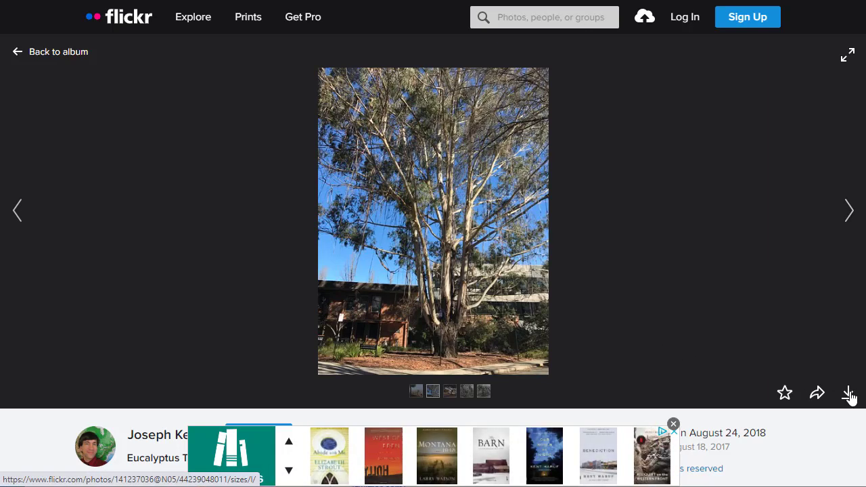
click(17, 212)
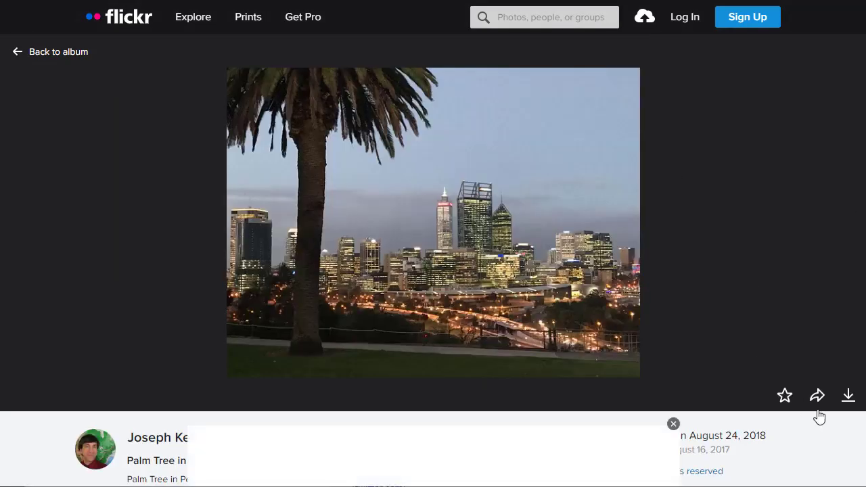
click(848, 396)
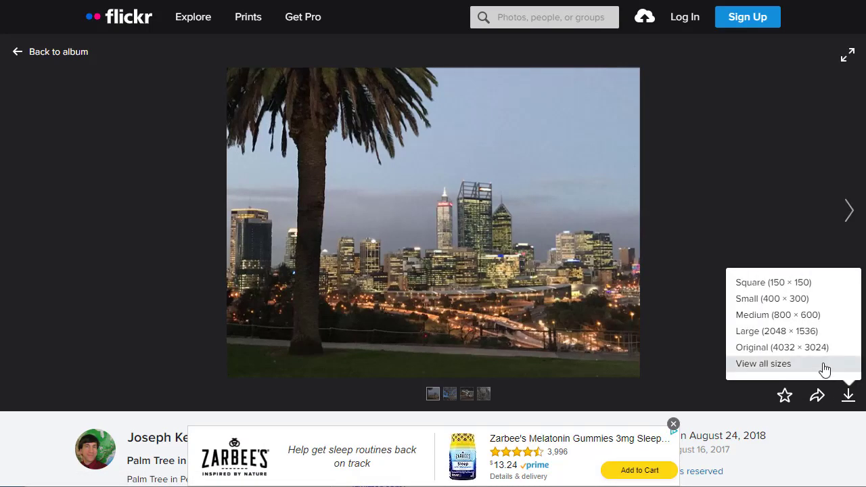
- Save the palm tree image at Medium 640 into Pictures as tree1_aus.jpg
click(793, 364)
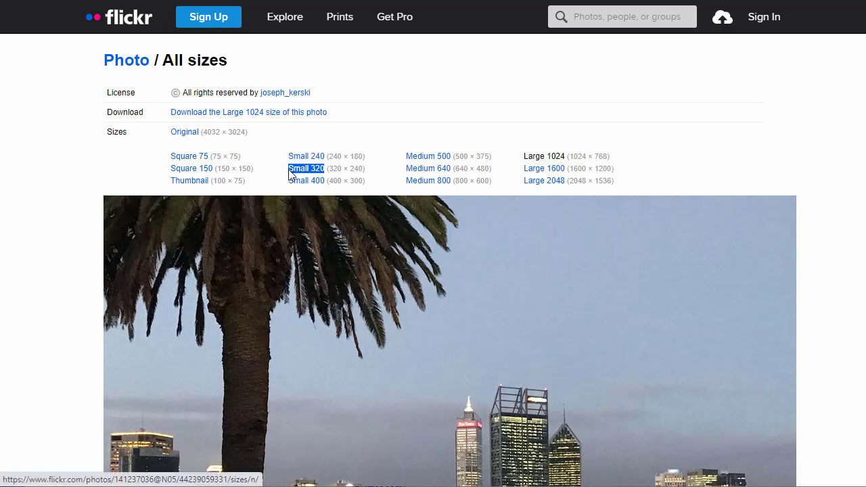
double_click(434, 170)
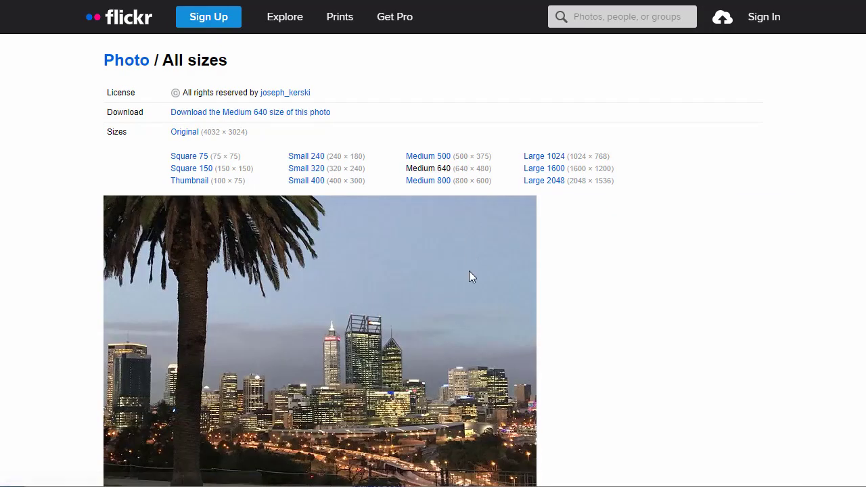
right_click(457, 293)
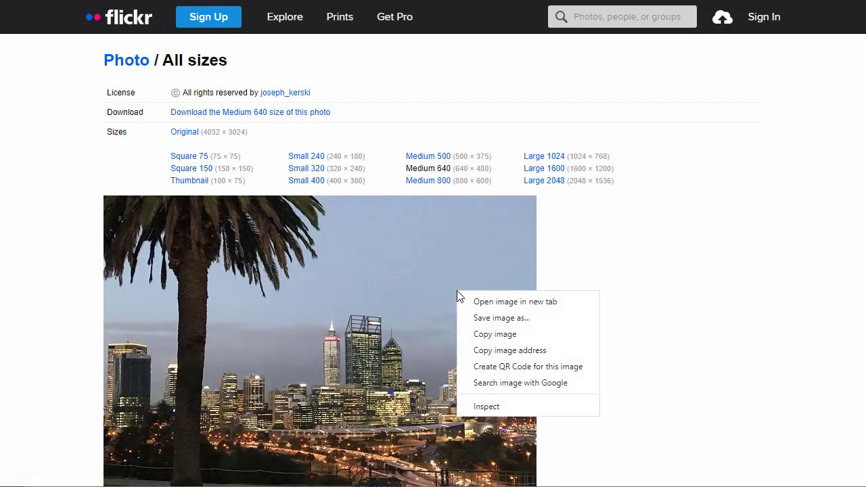
click(480, 317)
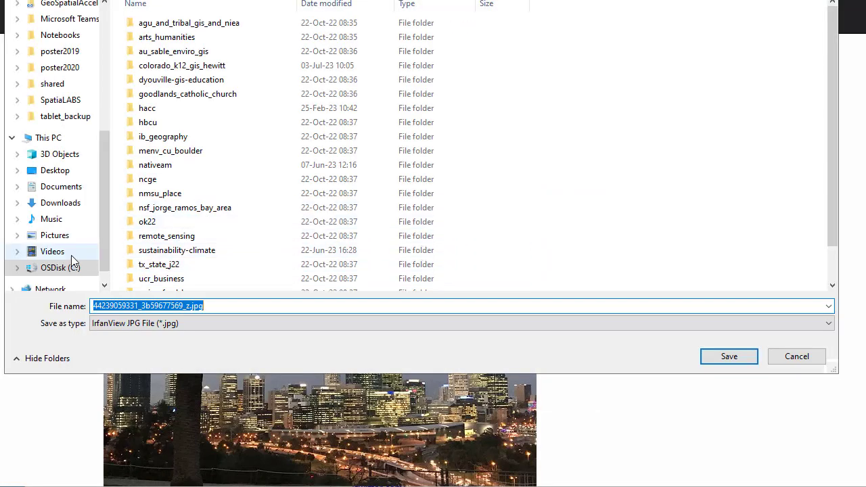
click(56, 236)
click(242, 306)
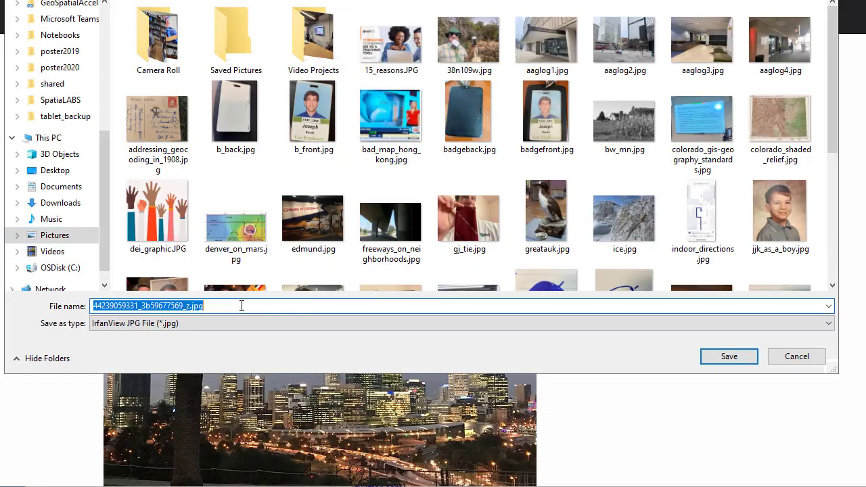
text(tree1_aus)
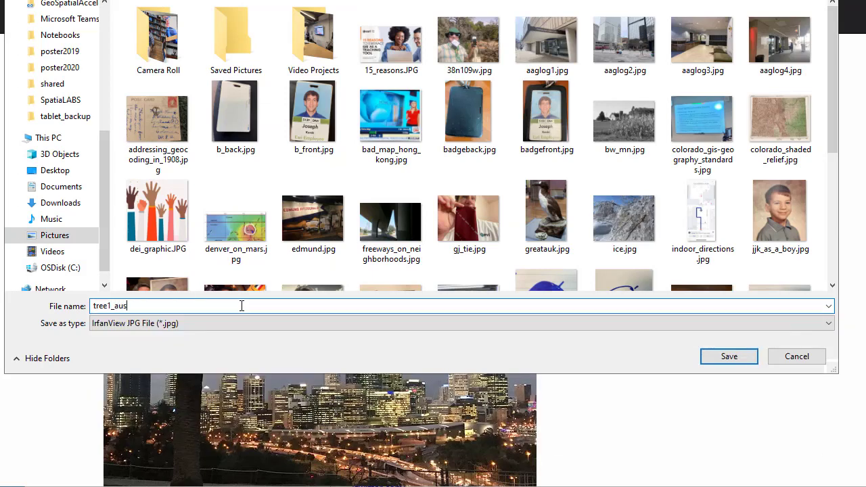
key(Return)
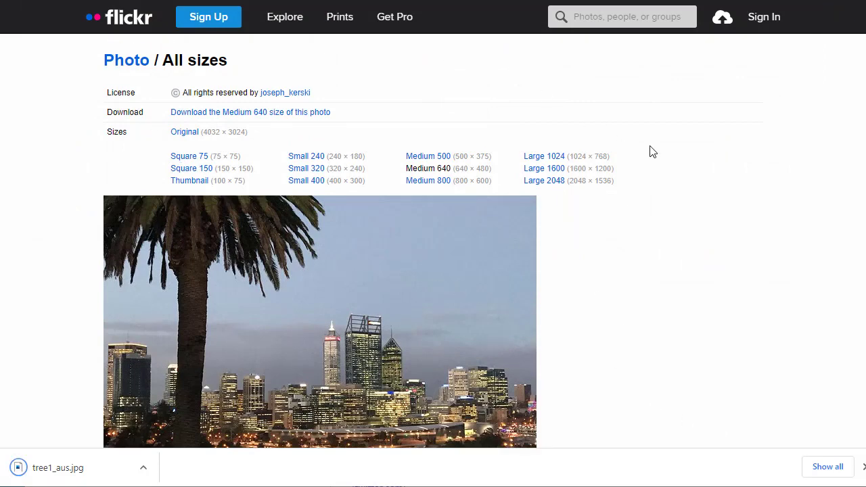
- View the Large 1024 version, return to the album and check its share link
scroll(704, 290, down, 3)
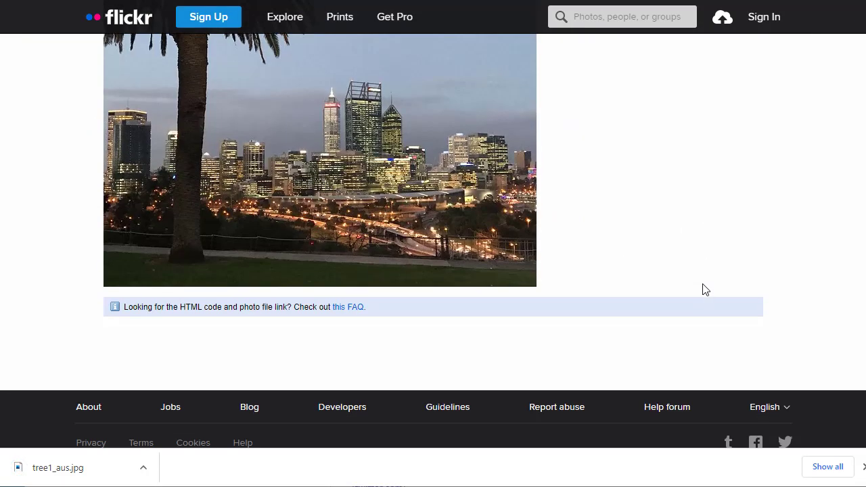
scroll(643, 264, up, 3)
click(544, 156)
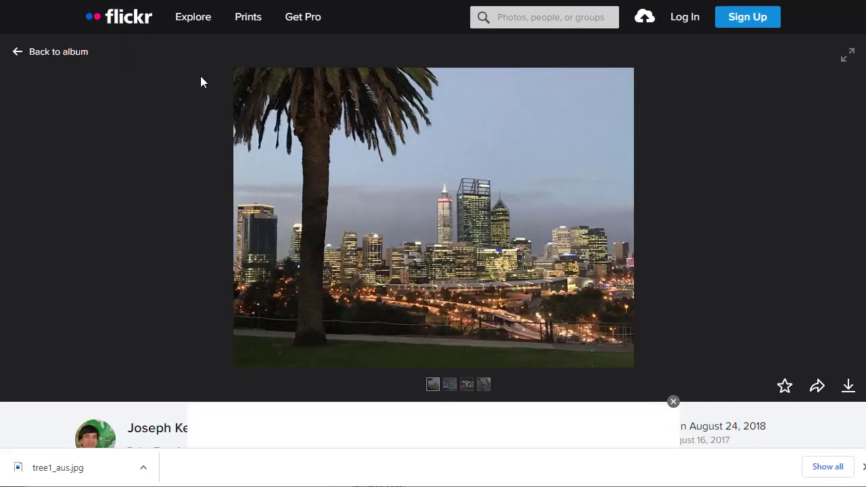
click(82, 52)
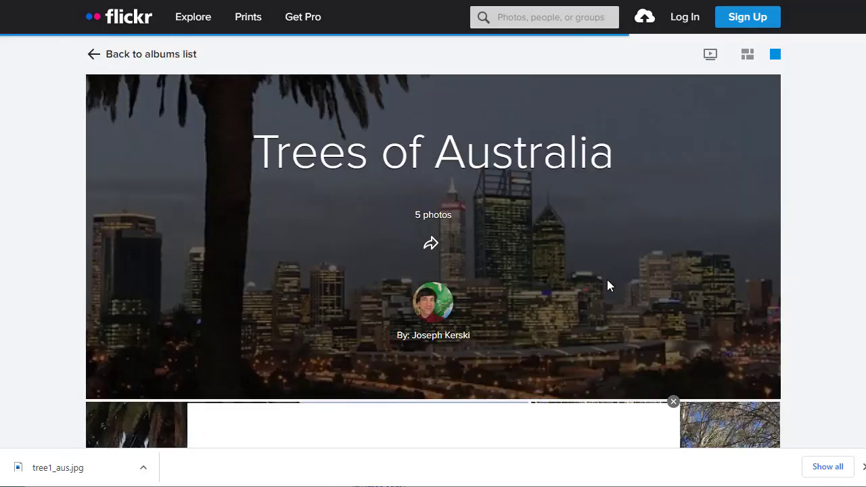
scroll(608, 284, down, 15)
scroll(608, 286, down, 3)
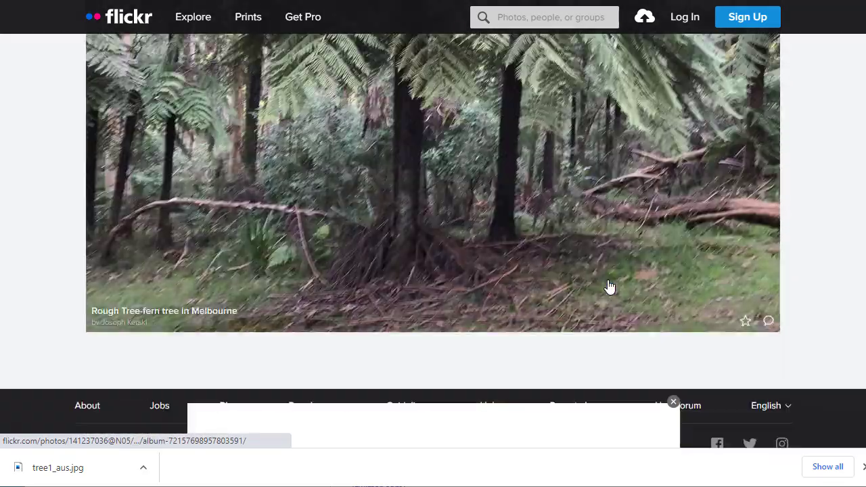
scroll(610, 287, up, 18)
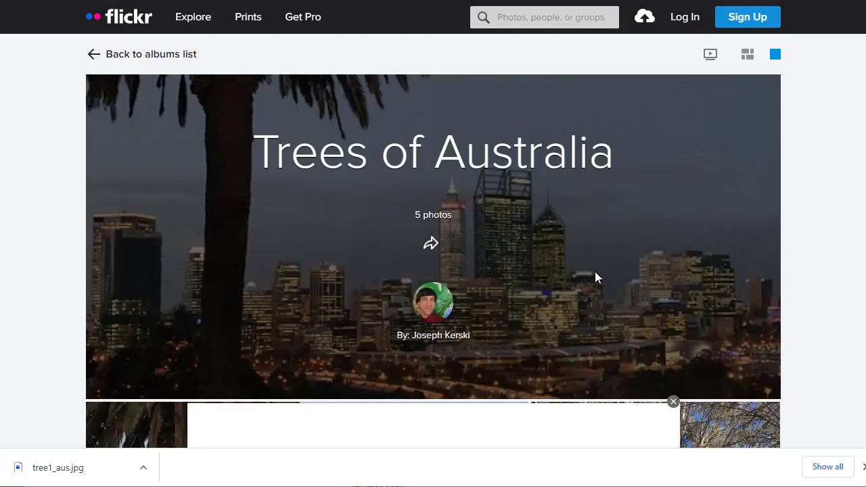
click(432, 245)
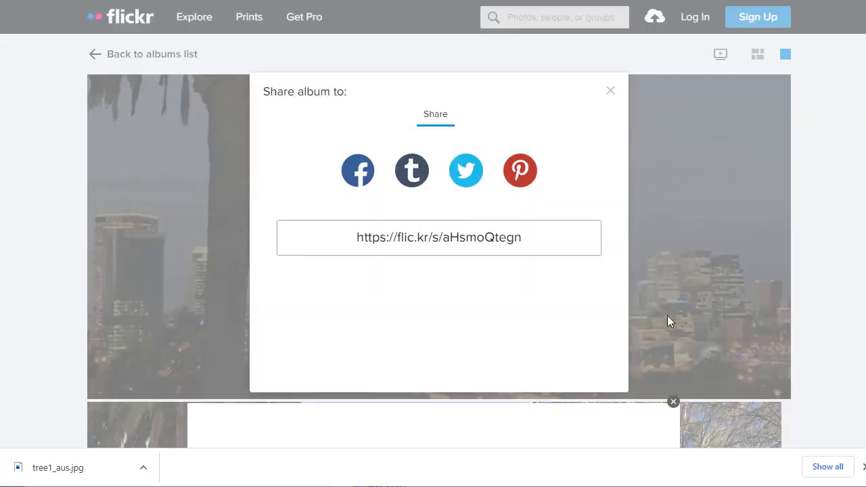
click(614, 93)
scroll(674, 254, down, 5)
- Save the Canberra eucalyptus photo at Medium 640 as tree2_aus.jpg
click(607, 262)
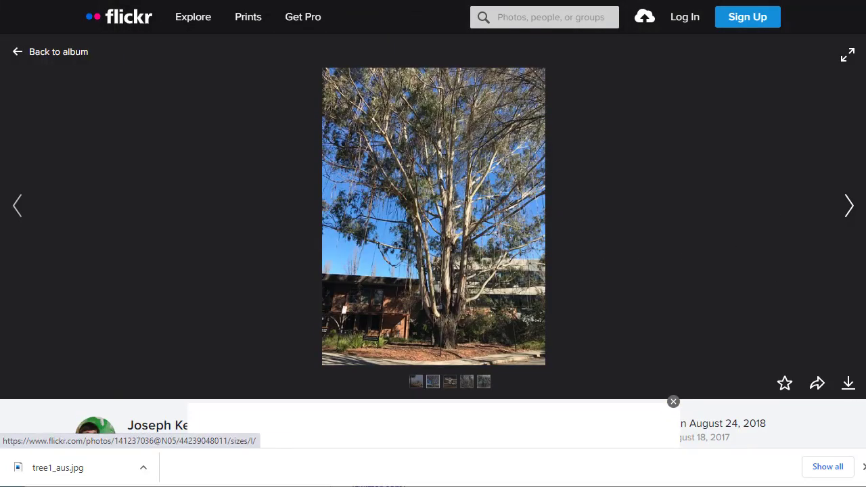
click(849, 386)
click(803, 354)
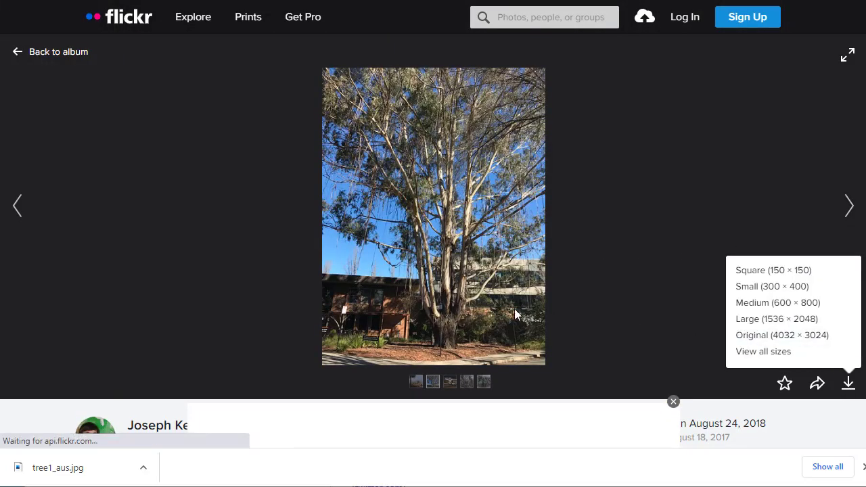
click(440, 169)
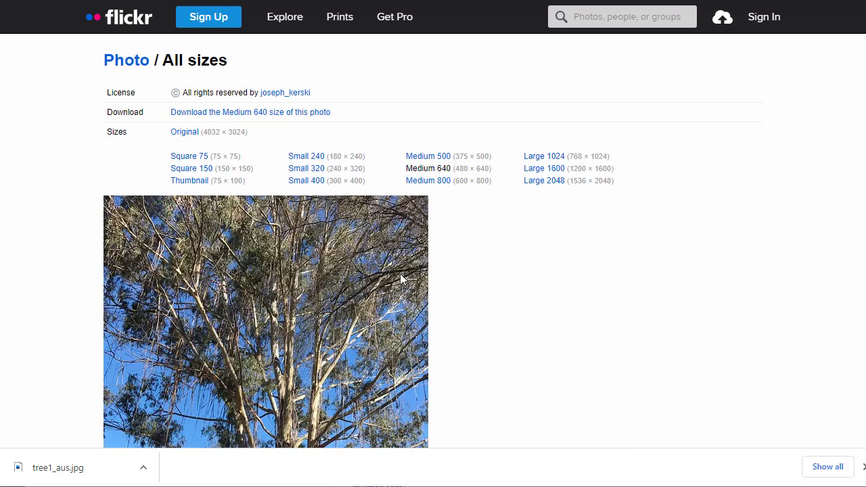
right_click(400, 279)
click(436, 301)
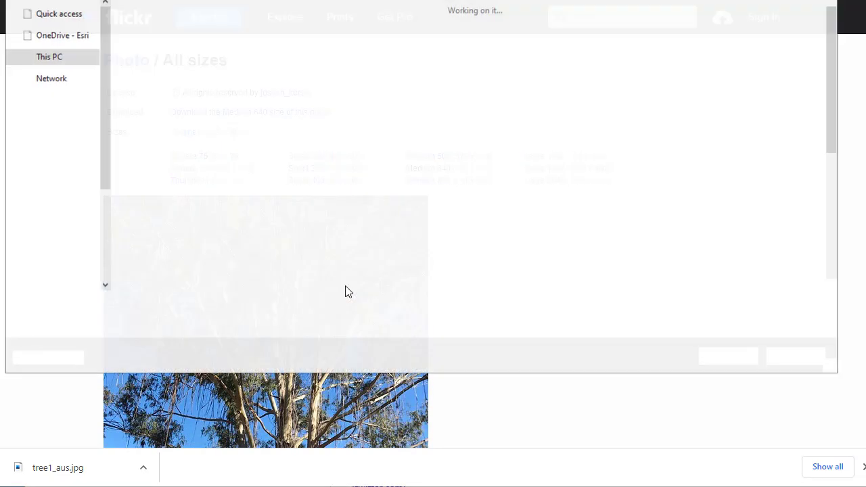
text(tree)
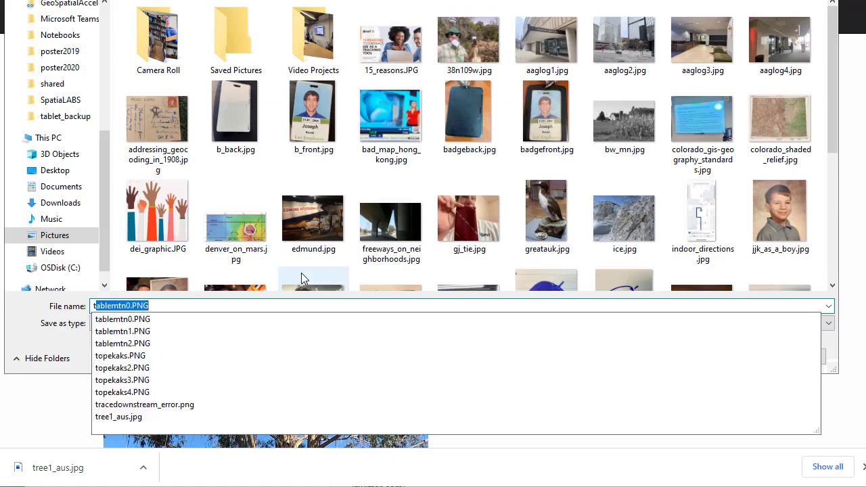
text(2_aus)
key(Return)
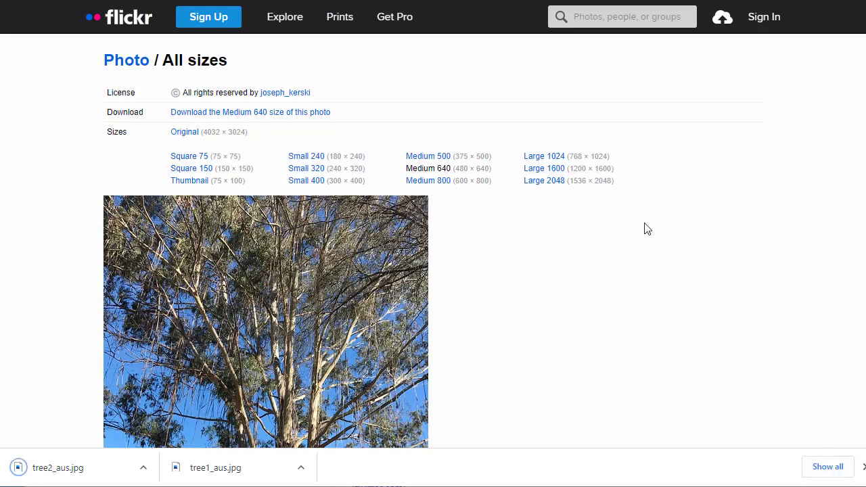
click(234, 117)
- Return to the album and download the Poinciana photo at Medium size
click(544, 156)
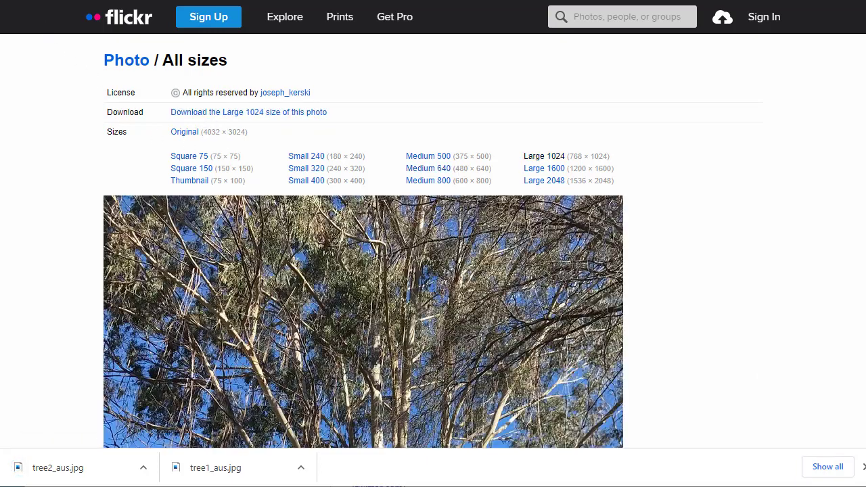
key(alt+Left)
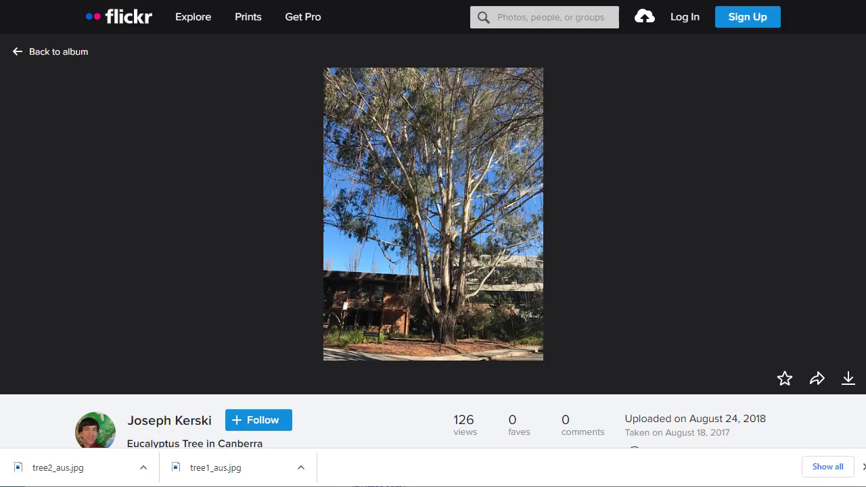
click(40, 54)
scroll(644, 298, down, 5)
scroll(645, 304, down, 4)
click(277, 304)
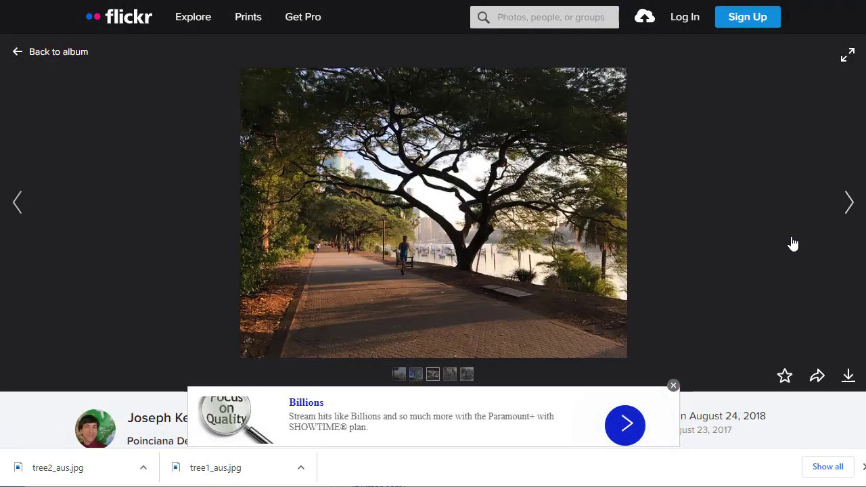
click(848, 376)
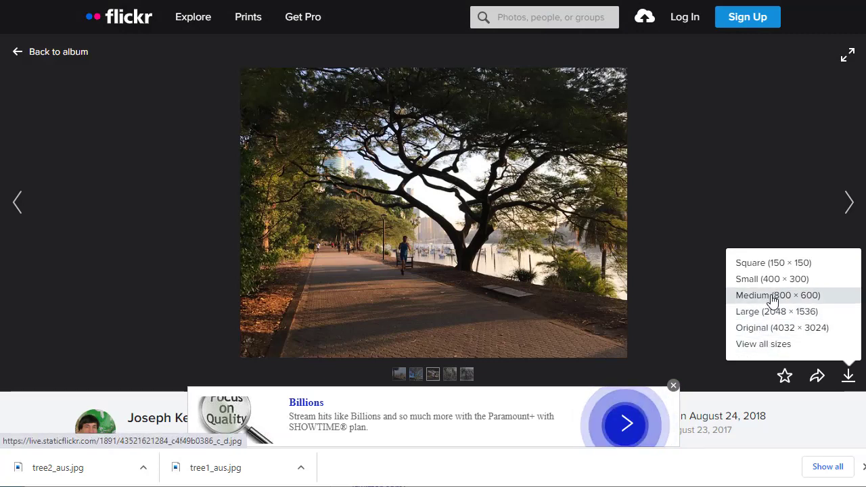
click(809, 301)
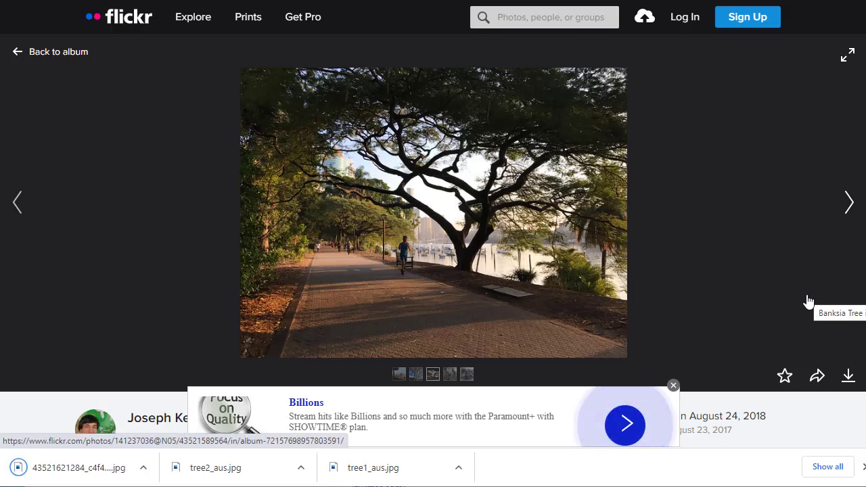
- Download the Banksia and tree fern photos at Medium 800 × 600, then show all downloads
click(851, 201)
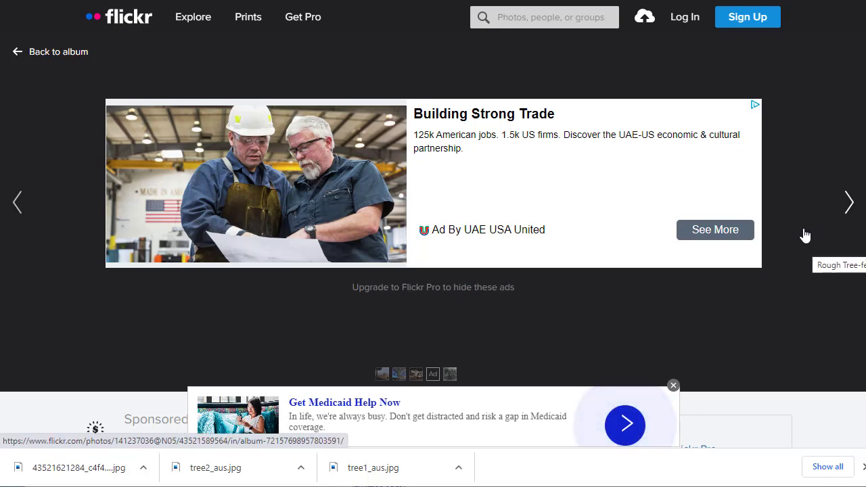
click(848, 205)
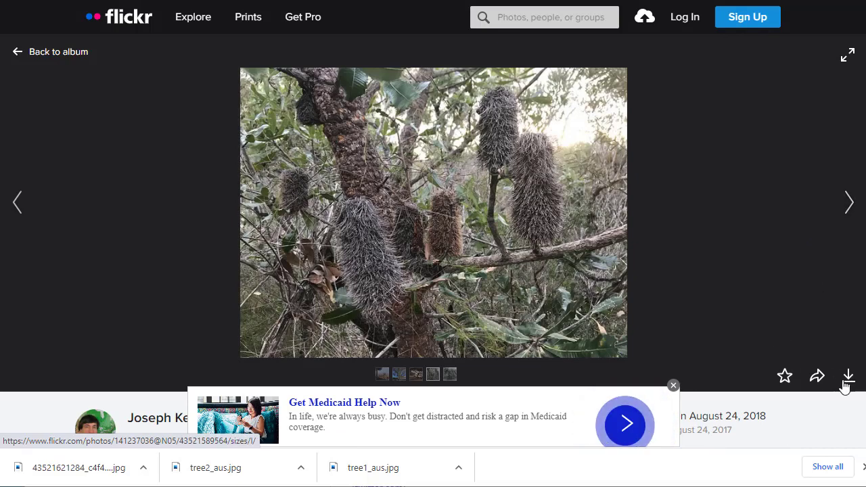
click(848, 382)
click(816, 296)
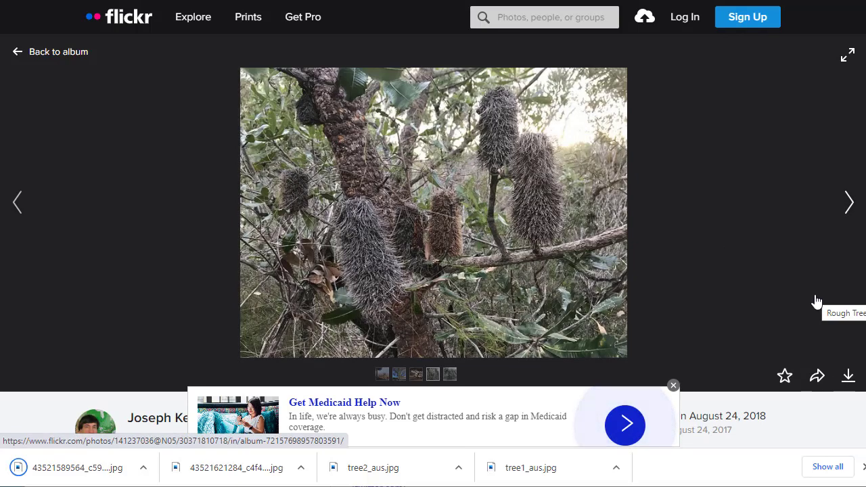
click(850, 211)
click(849, 377)
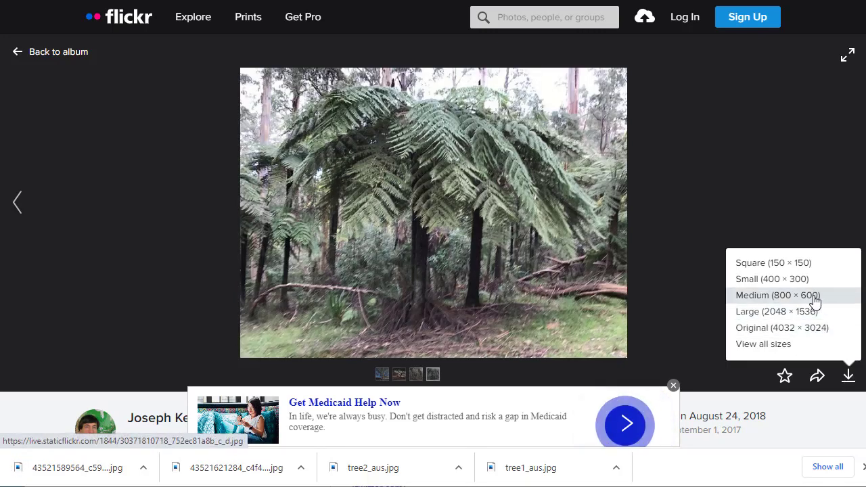
click(814, 299)
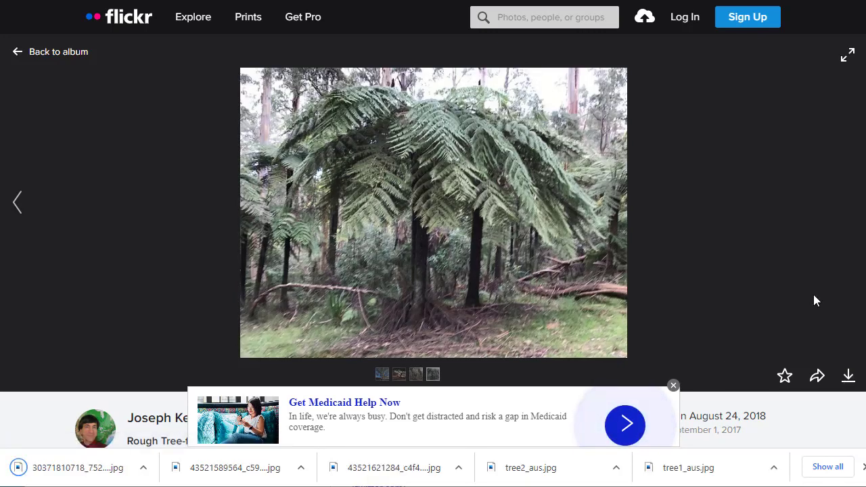
click(816, 474)
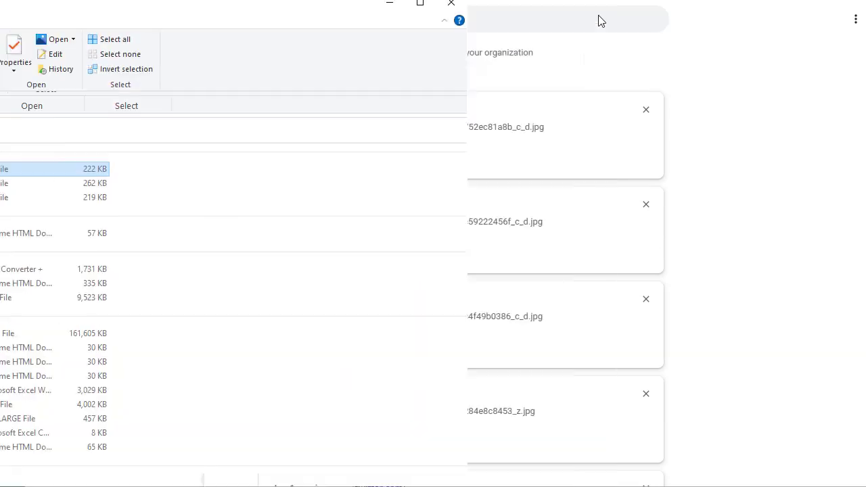
drag(598, 19, 377, 9)
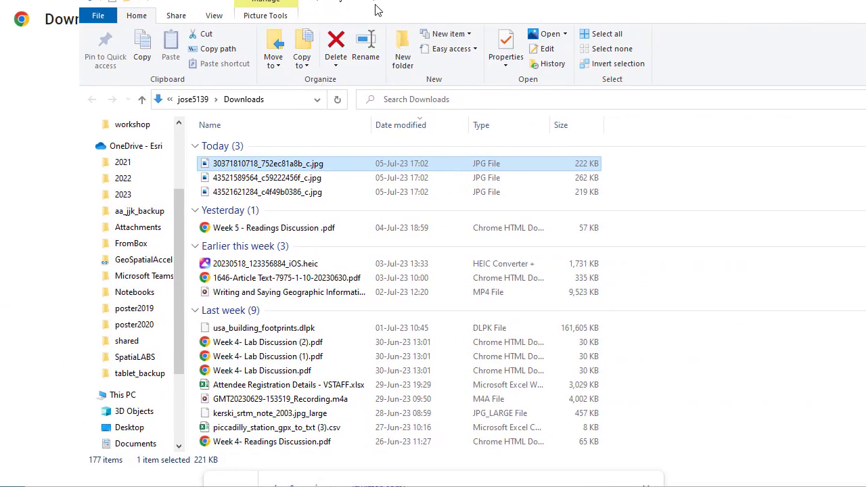
click(298, 192)
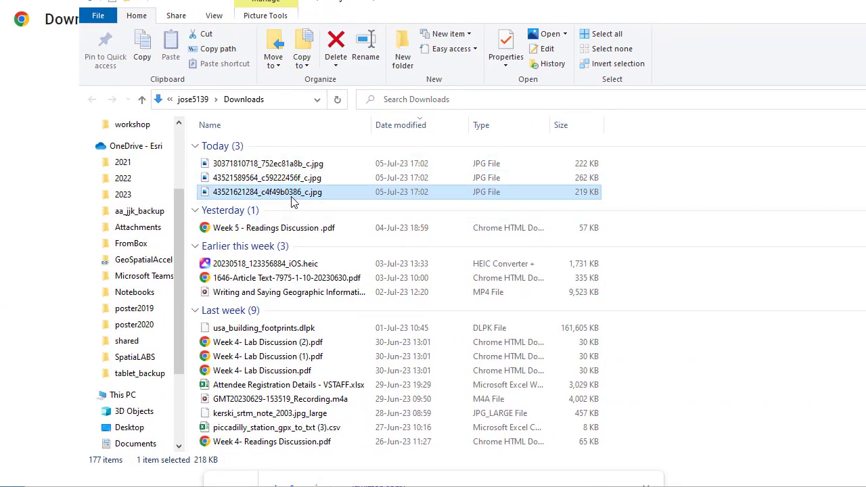
click(292, 197)
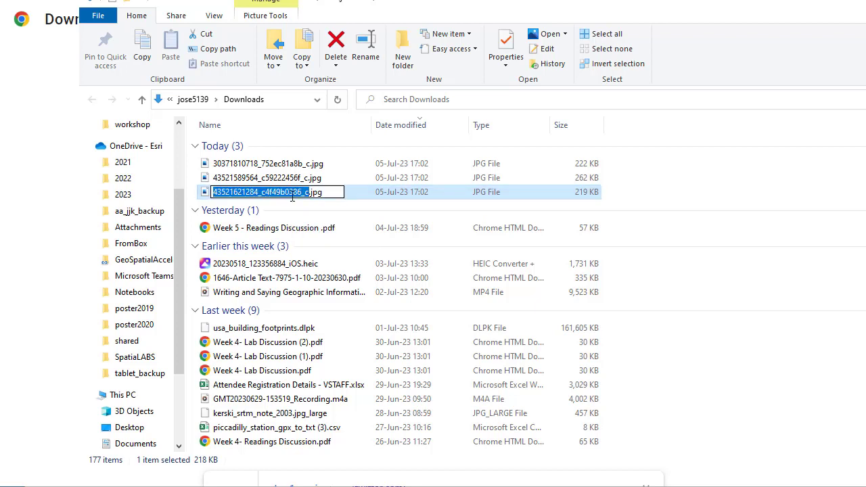
text(tree3_aus)
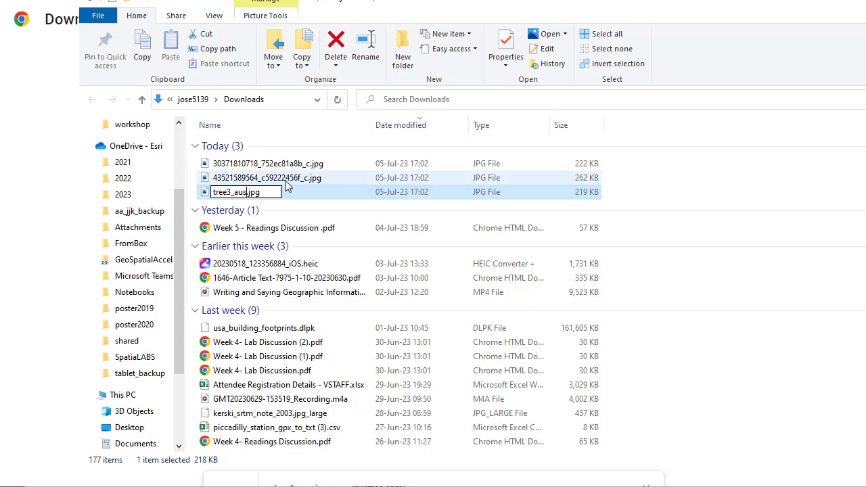
click(285, 180)
- Rename the other two downloads to tree4_aus.jpg and tree5_aus.jpg
click(285, 181)
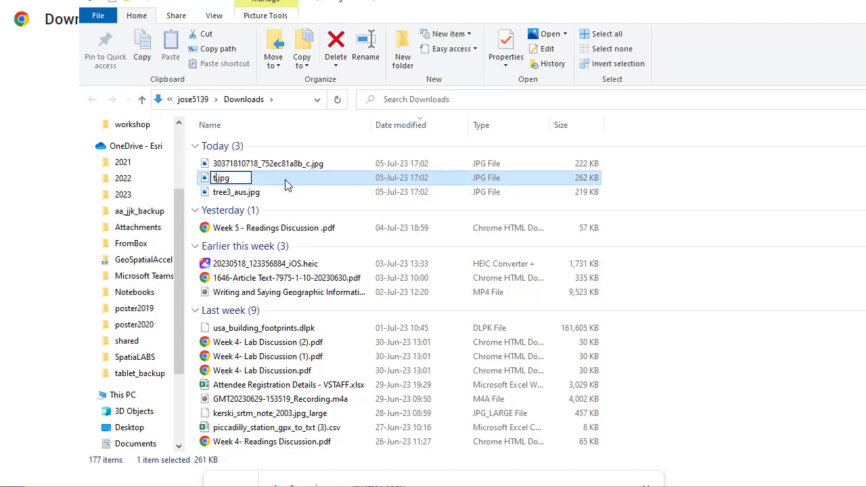
text(ree4)aus)
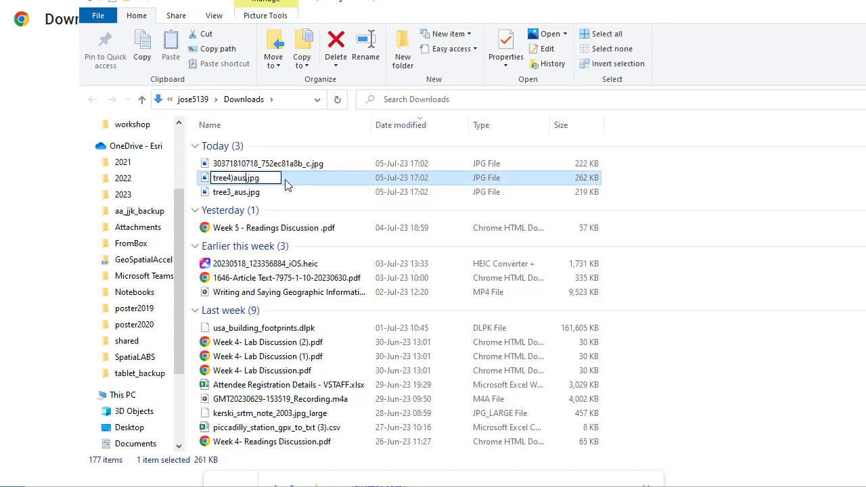
key(BackSpace)
key(BackSpace)
key(BackSpace)
key(BackSpace)
text(_aus)
key(Return)
click(276, 169)
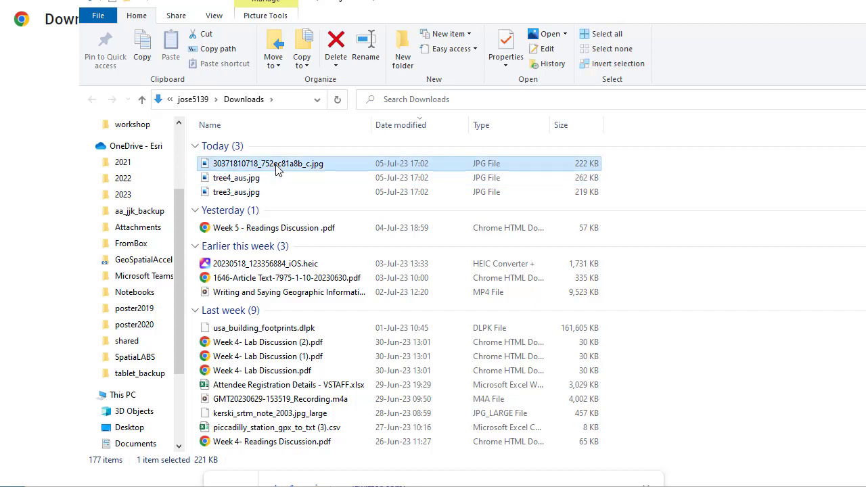
click(276, 170)
text(tree)
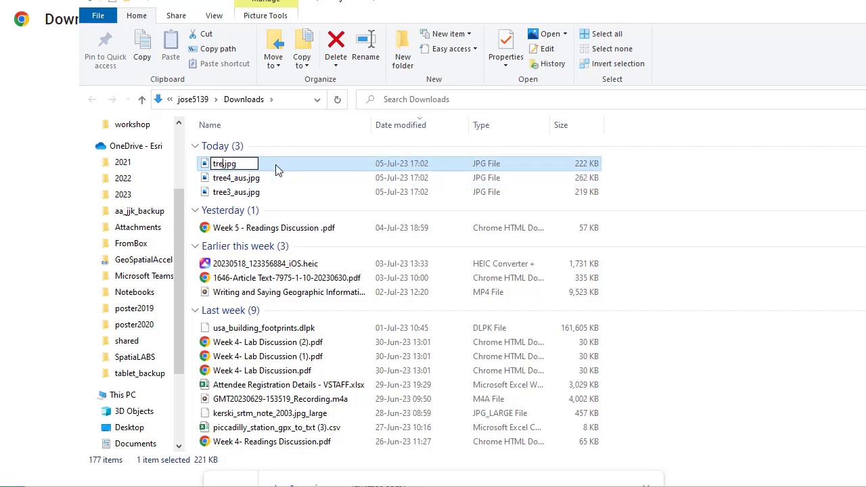
text(5_aus)
key(Return)
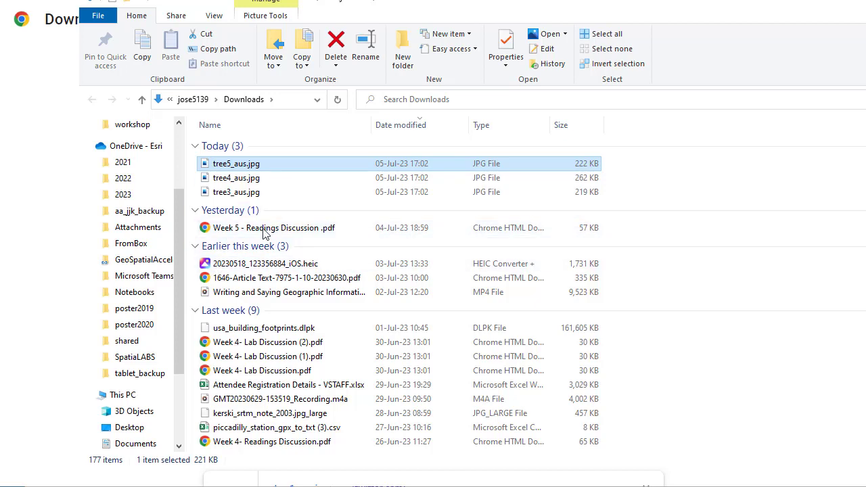
- Move the three renamed tree photos from Downloads into Pictures
drag(655, 203, 324, 153)
right_click(256, 169)
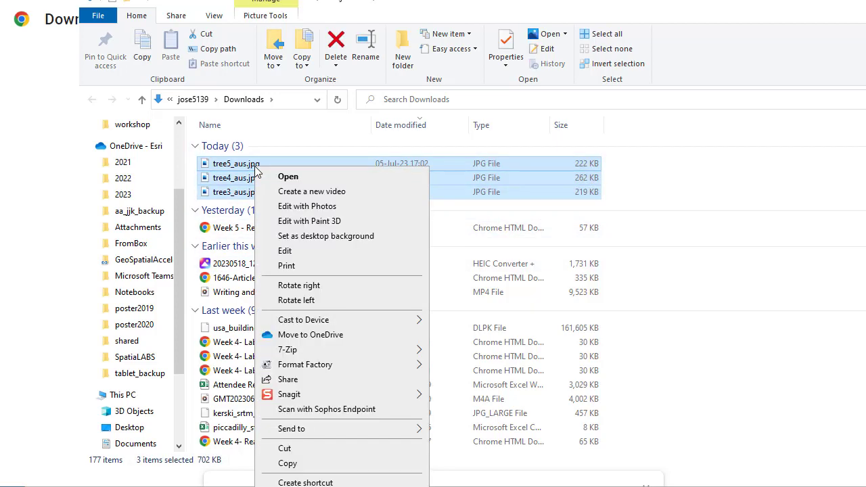
click(305, 451)
scroll(142, 416, down, 2)
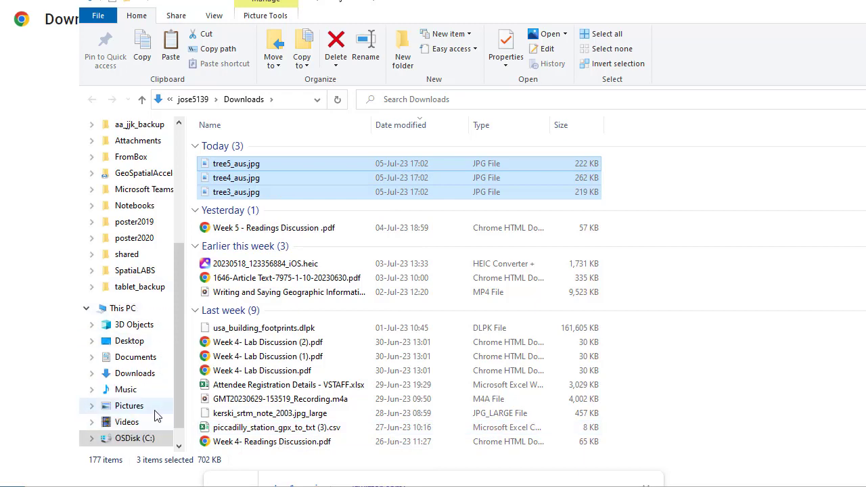
click(135, 407)
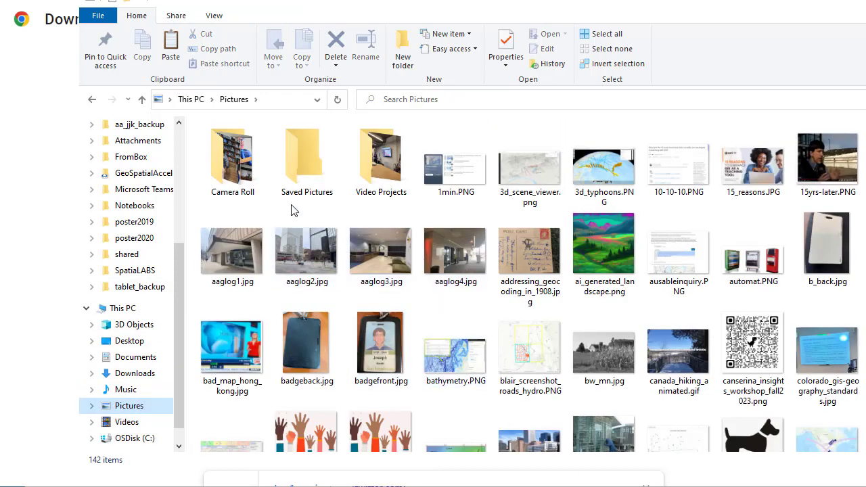
right_click(294, 212)
click(343, 299)
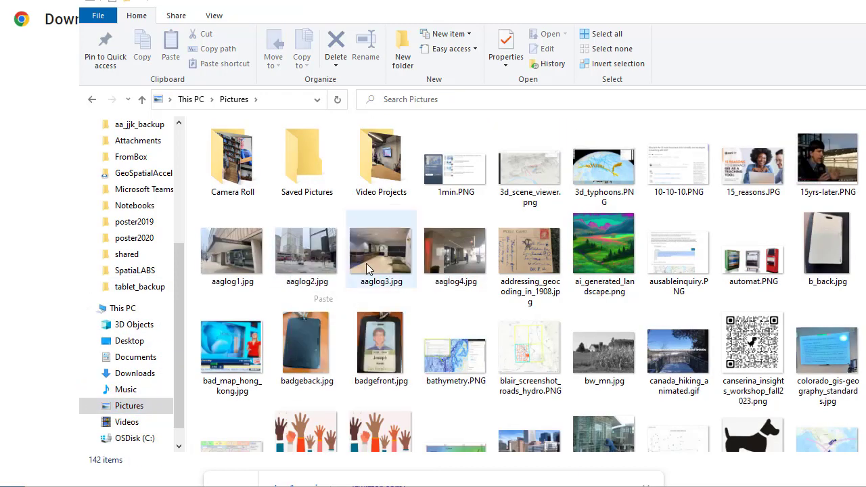
- Show Pictures in Details view, sorted by name in descending order
click(220, 18)
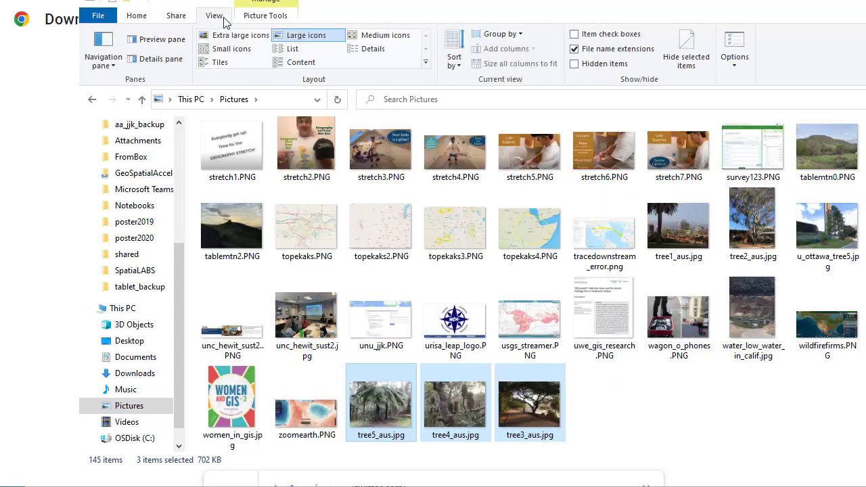
click(374, 50)
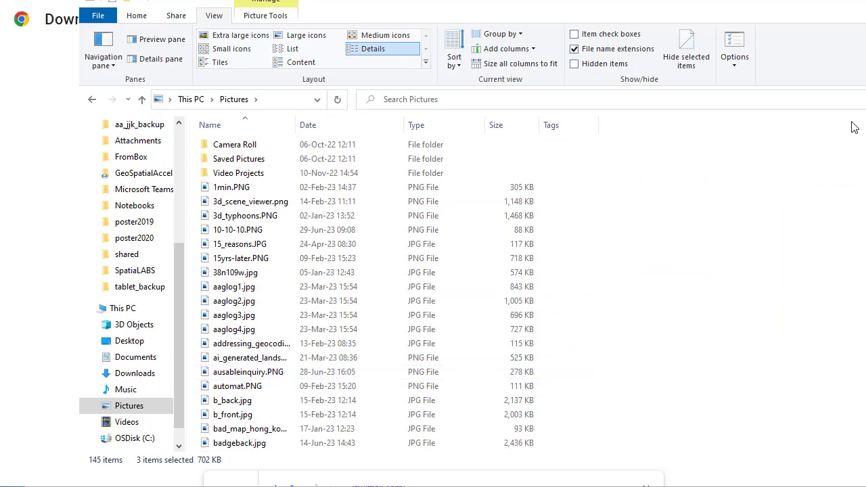
scroll(541, 325, down, 20)
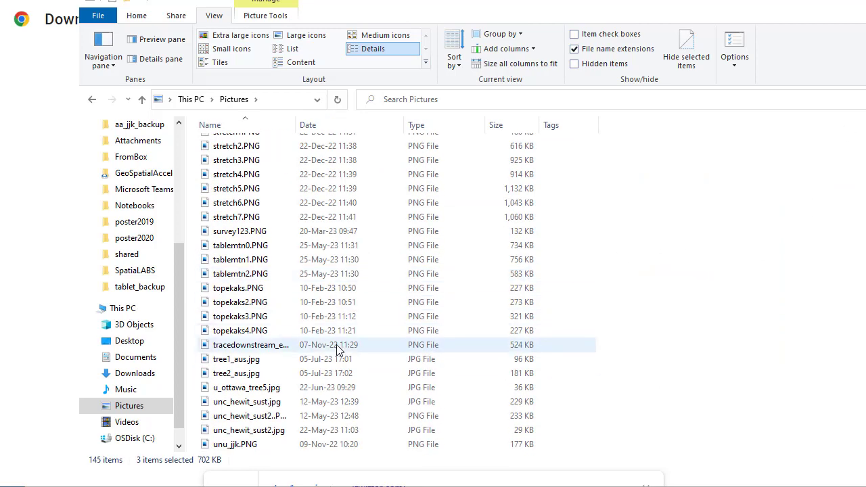
scroll(245, 377, down, 2)
click(217, 124)
click(217, 125)
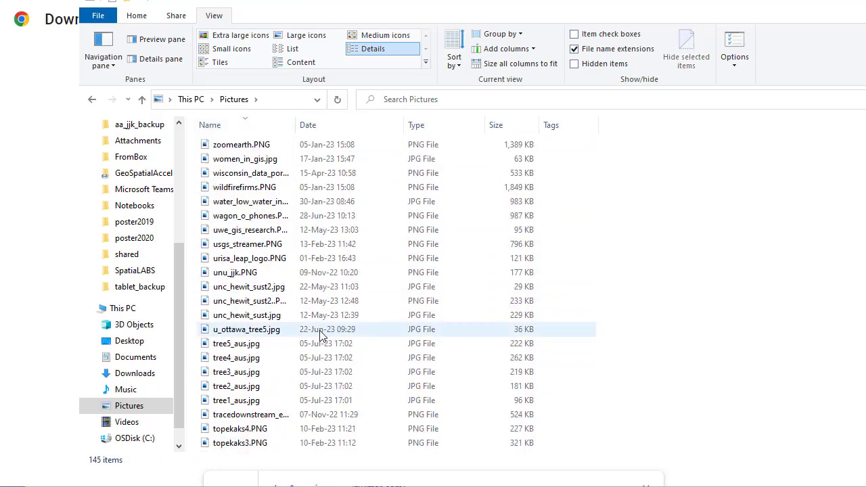
scroll(320, 332, down, 12)
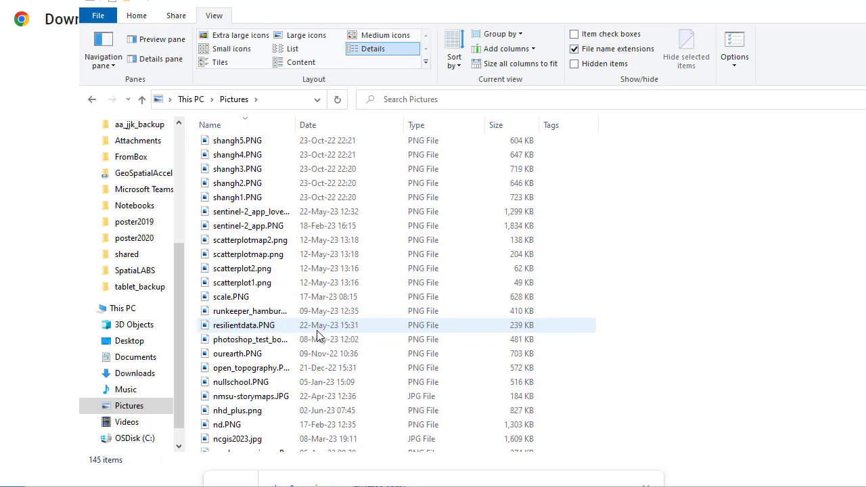
scroll(320, 337, down, 20)
scroll(318, 337, down, 6)
scroll(322, 335, up, 20)
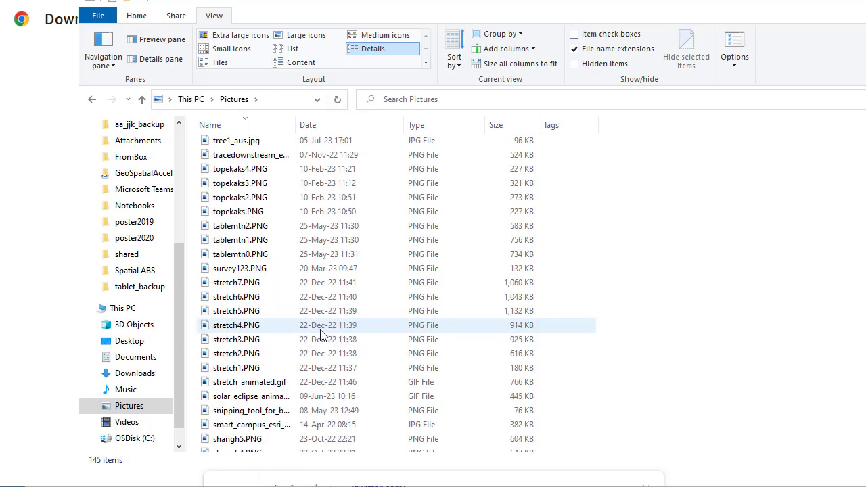
scroll(321, 331, up, 2)
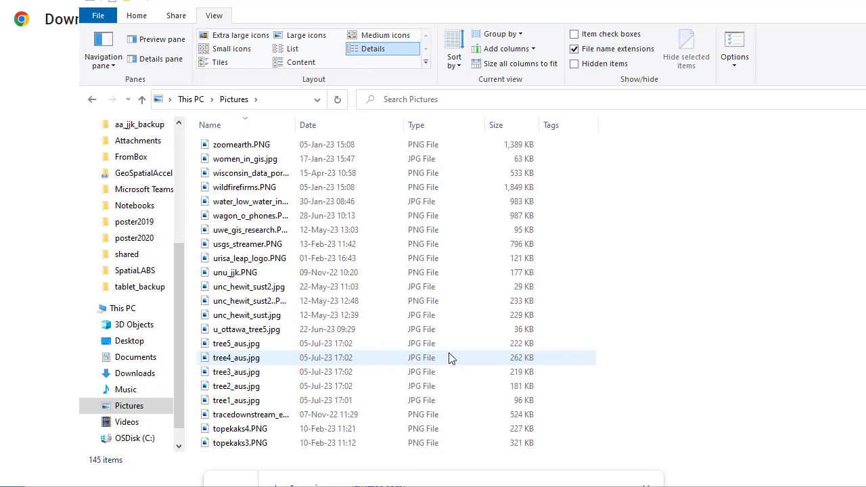
- Create a new folder named australia_trees in Pictures
right_click(649, 350)
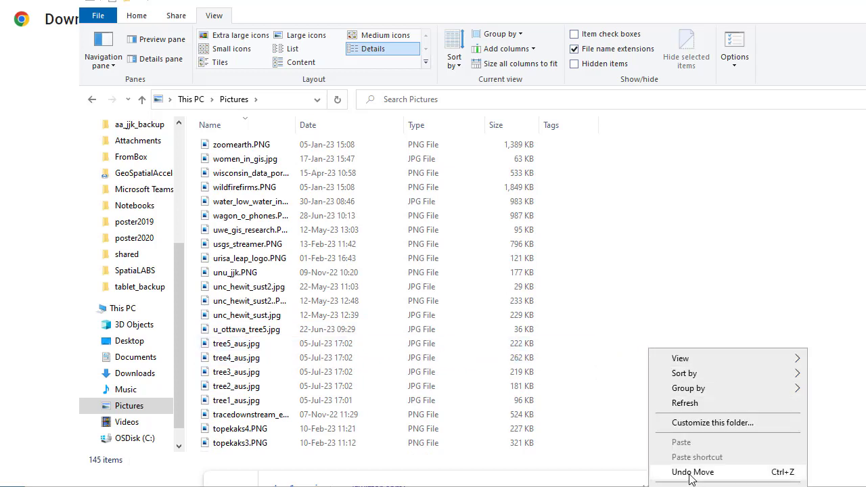
mouse_move(697, 485)
click(832, 343)
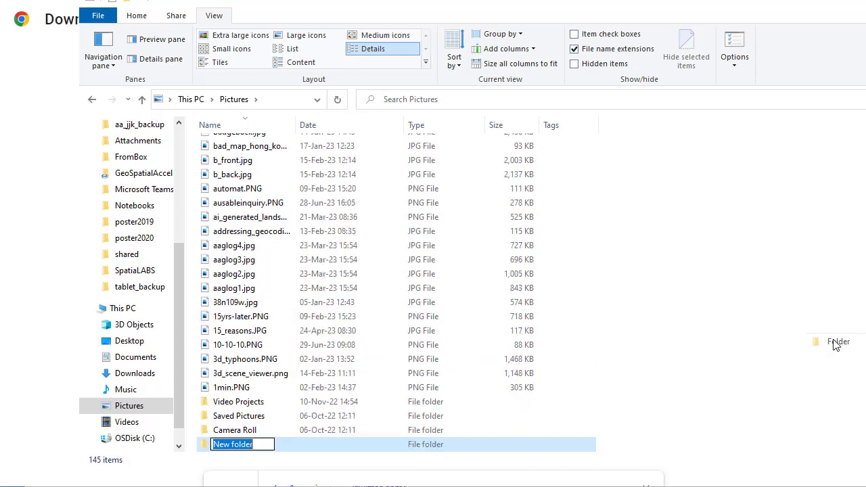
text(australia)
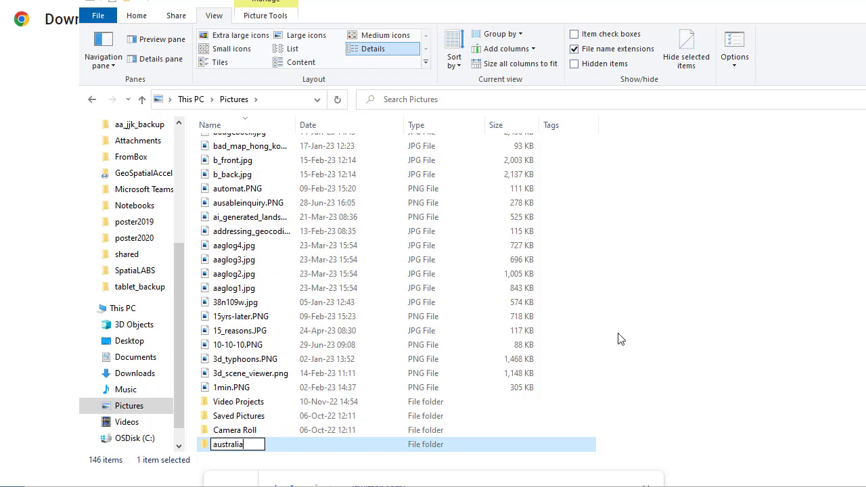
text(_trees)
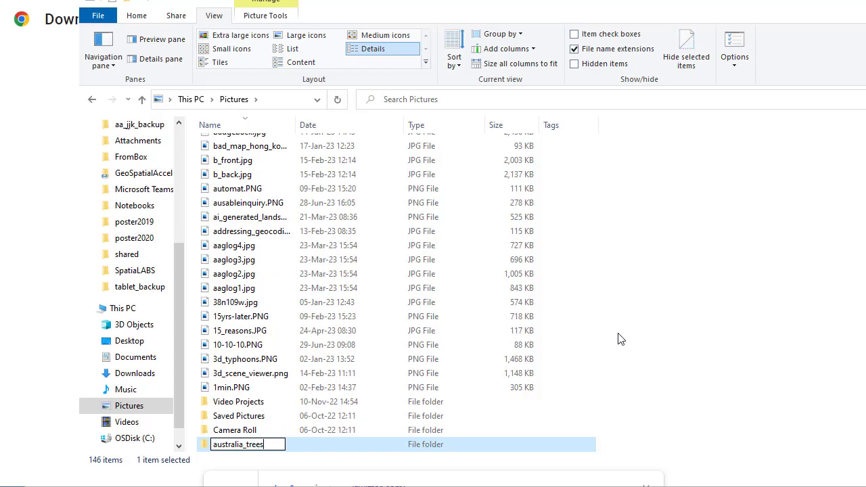
key(Return)
scroll(391, 288, up, 18)
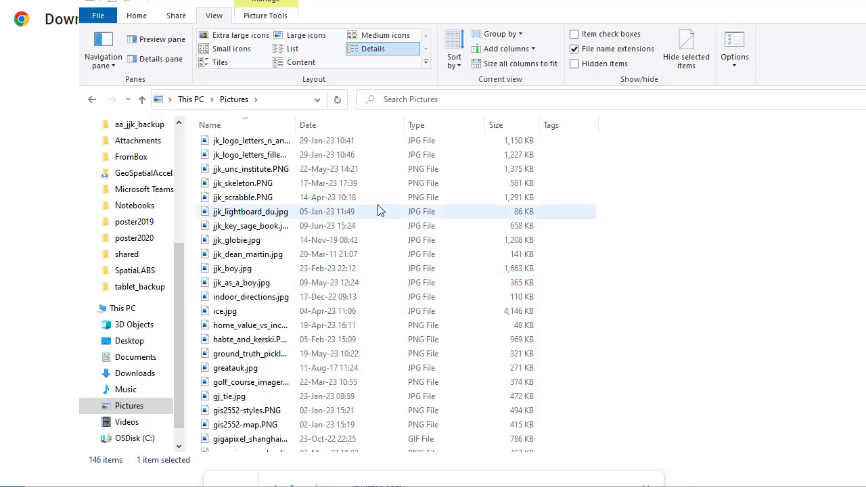
- Move tree1_aus.jpg through tree5_aus.jpg into the australia_trees folder
click(352, 126)
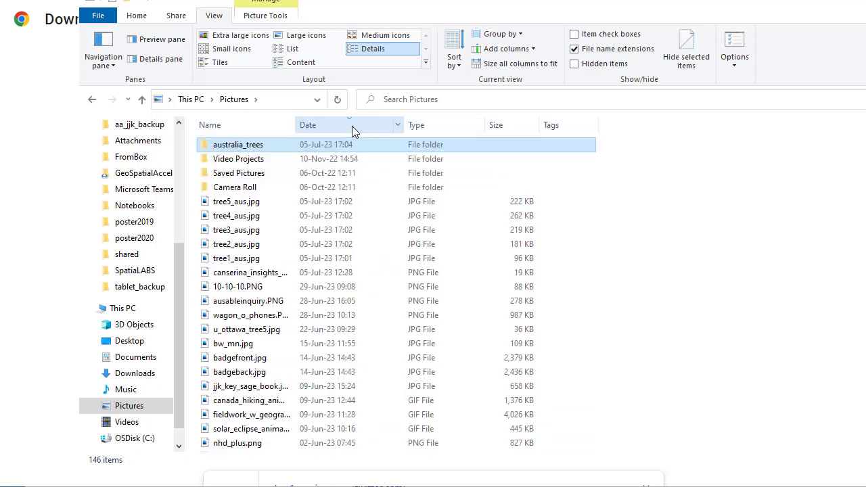
click(261, 203)
shift+click(254, 216)
shift+click(250, 230)
shift+click(248, 244)
shift+click(245, 261)
right_click(246, 262)
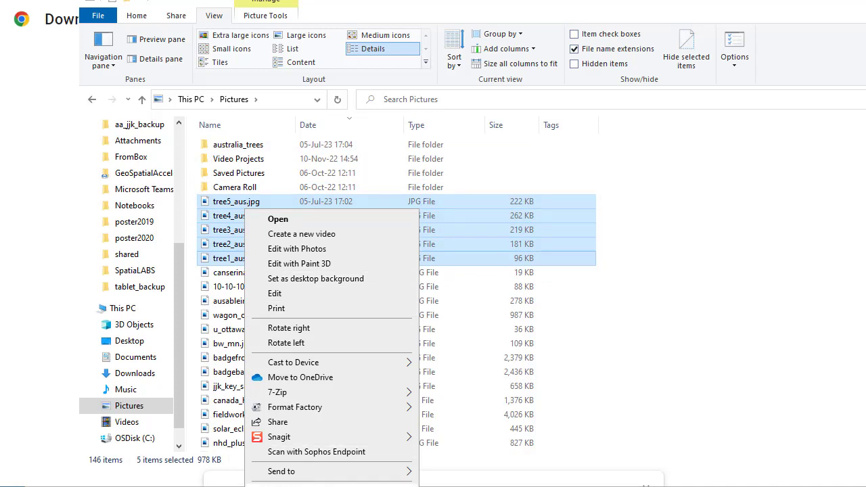
key(Escape)
click(257, 148)
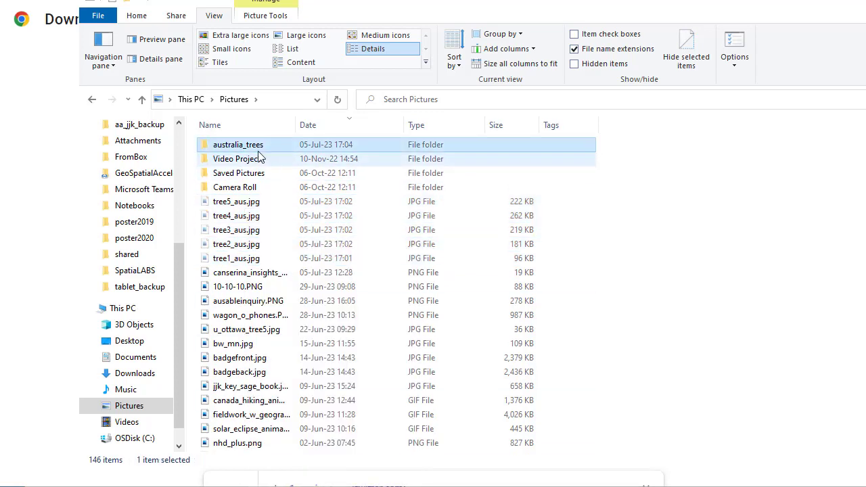
double_click(258, 151)
right_click(300, 174)
click(334, 269)
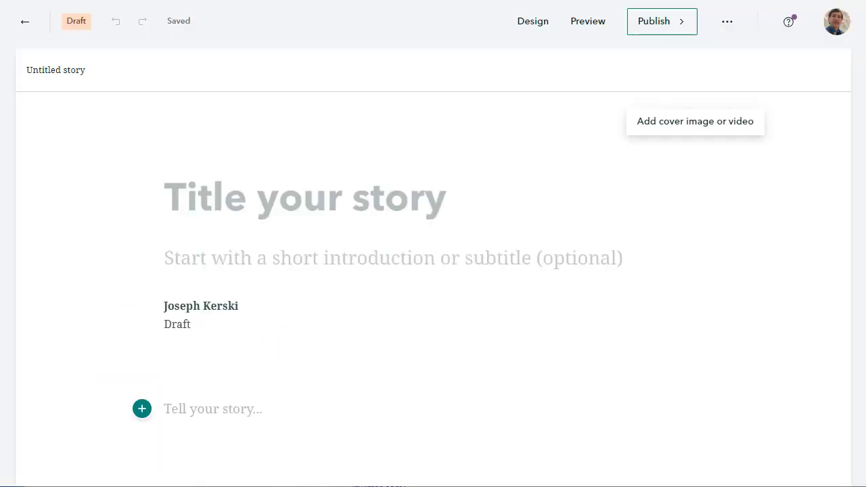
- Enter 'Trees of Australia' in the story's title placeholder
click(273, 188)
text(Trees of )
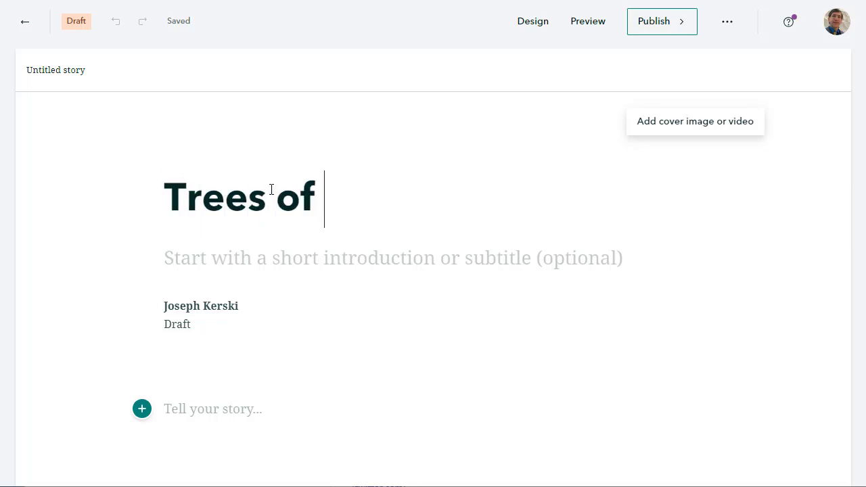
text(Australia)
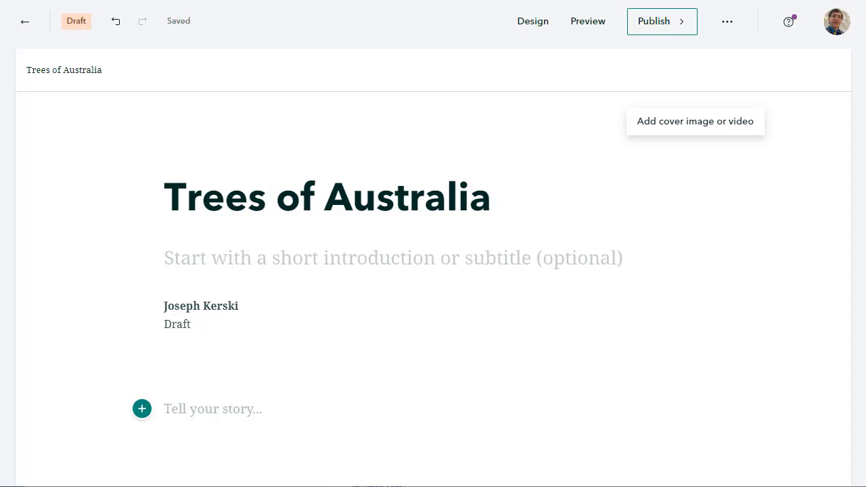
- Add tree1_aus.jpg from the Pictures australia_trees folder as the story's cover image
click(740, 129)
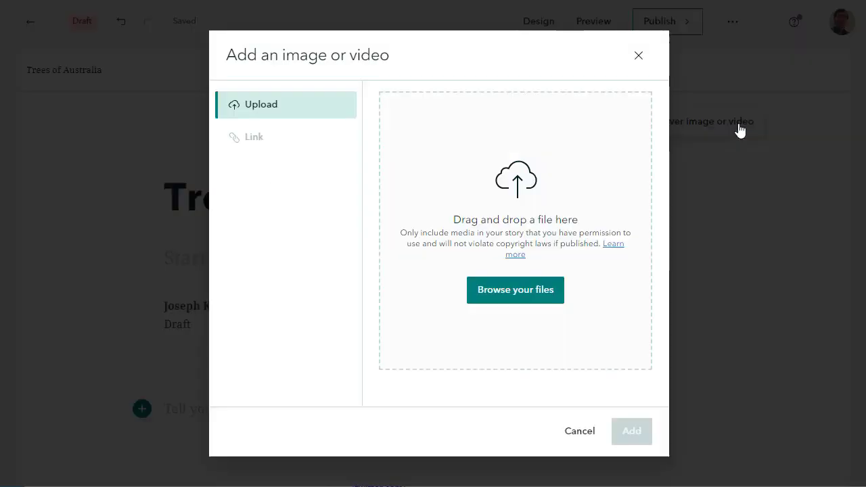
click(519, 295)
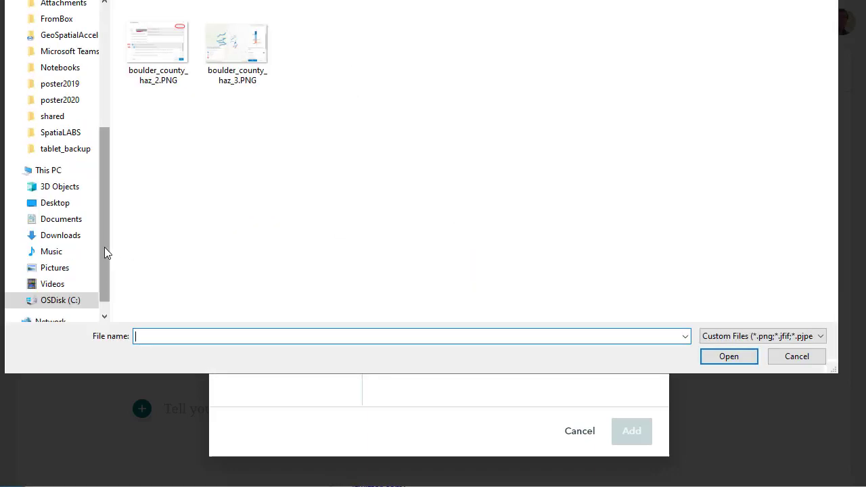
click(79, 268)
double_click(174, 62)
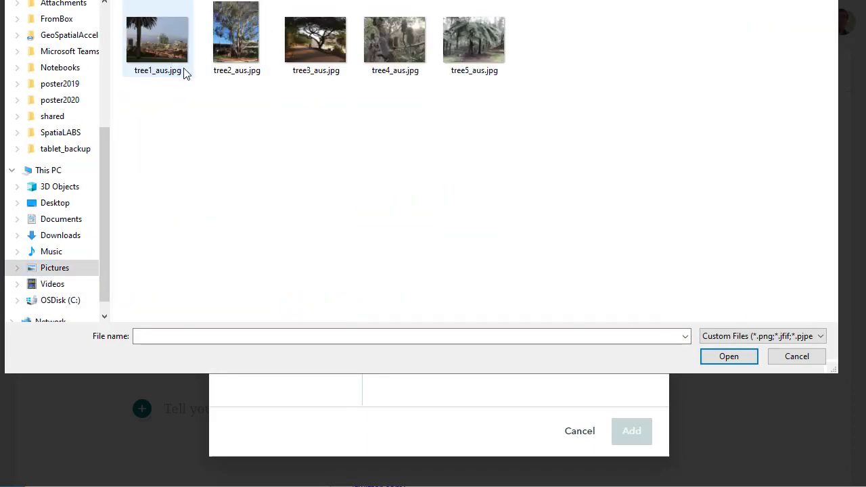
double_click(179, 63)
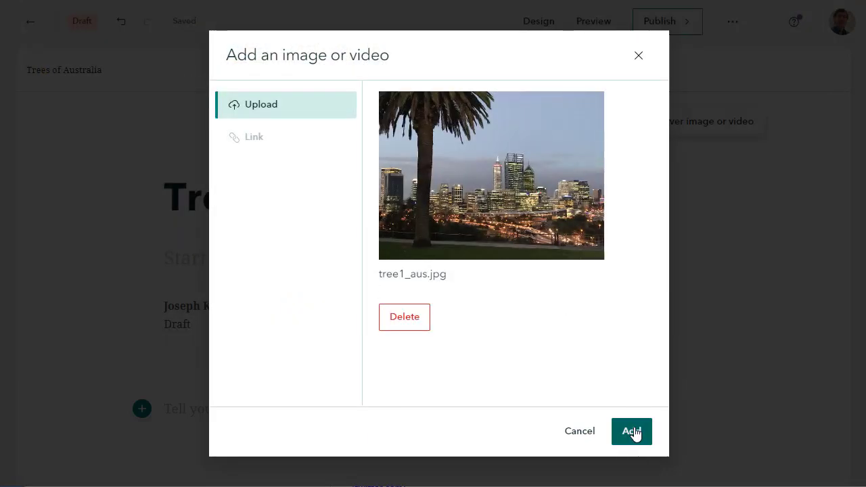
click(632, 431)
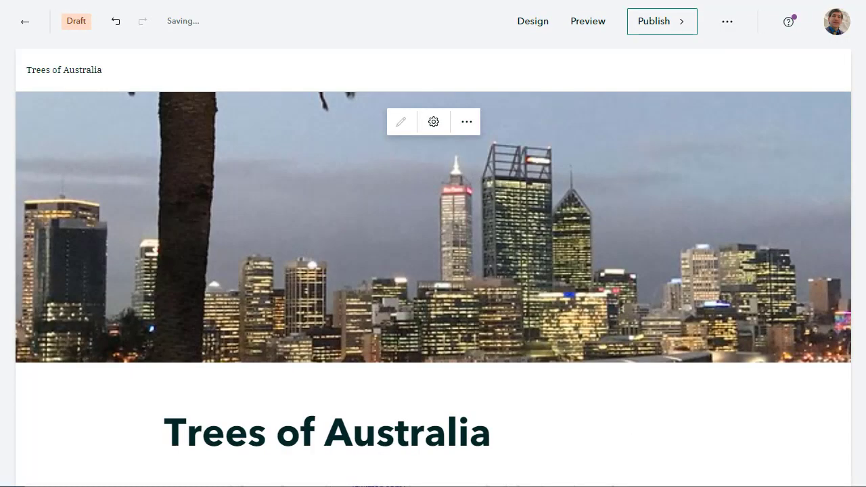
- Set the cover image's focal point on the palm fronds, then move it back toward the centre
click(437, 125)
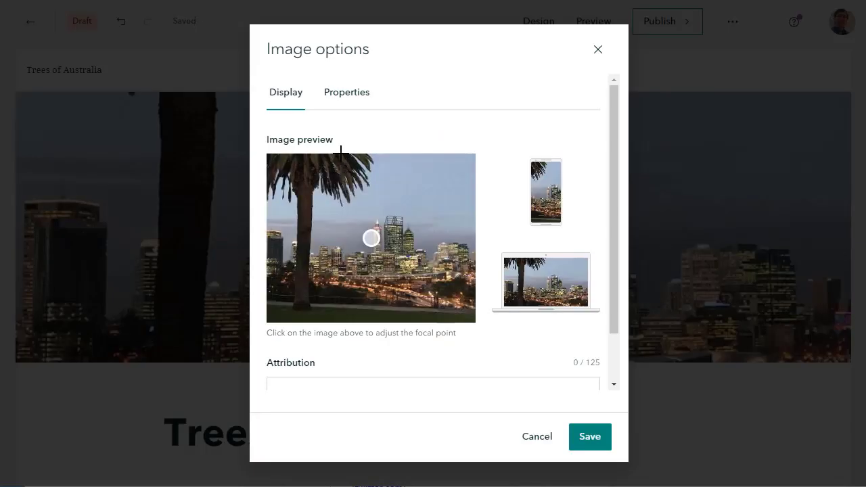
click(322, 192)
click(586, 428)
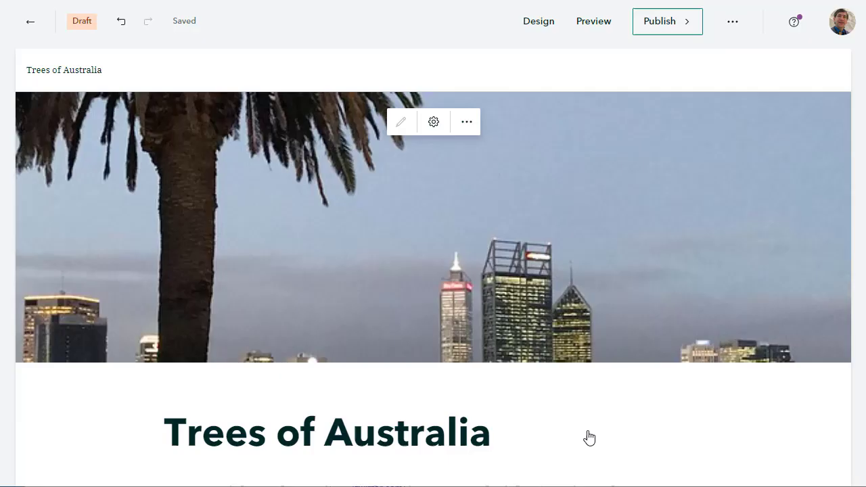
click(434, 123)
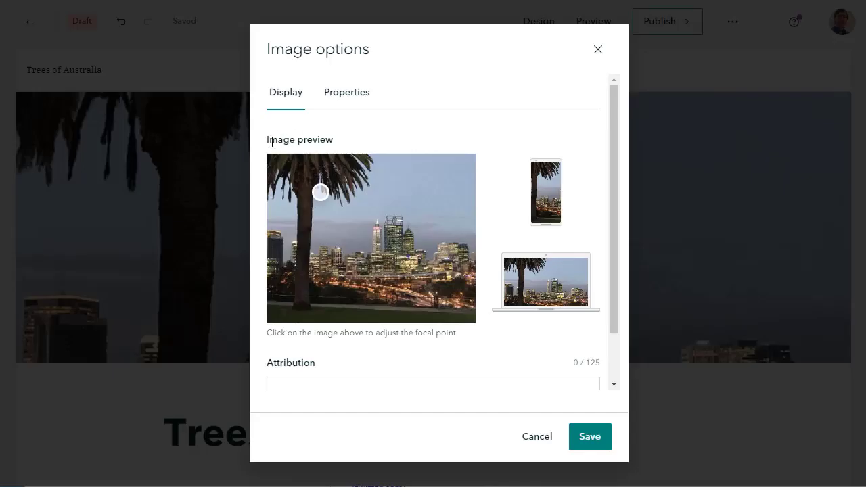
click(298, 181)
click(583, 434)
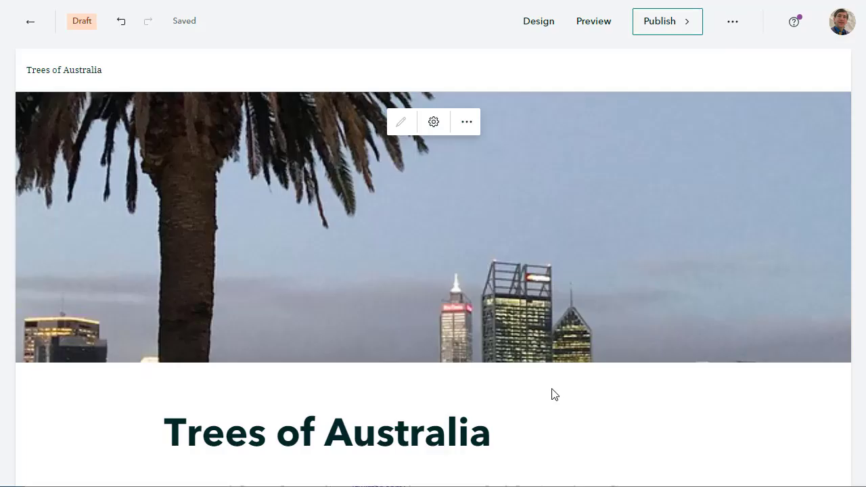
- Replace the cover image with the eucalyptus photo tree2_aus.jpg
click(465, 124)
click(492, 162)
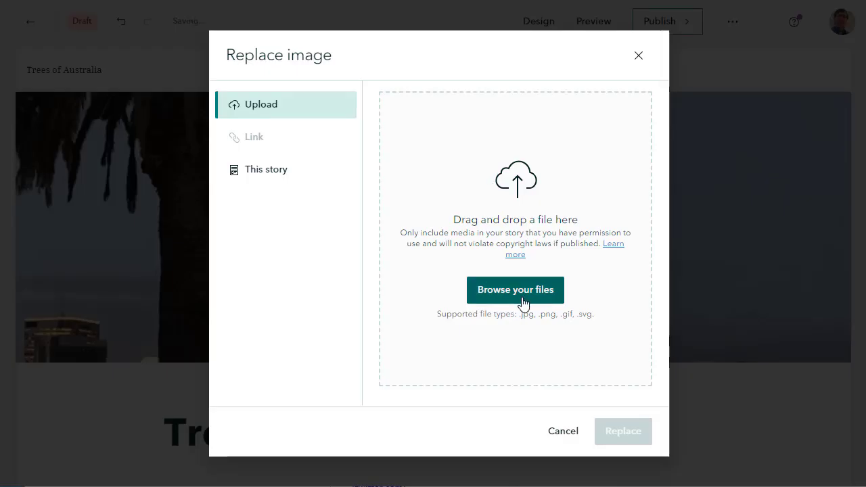
click(511, 283)
double_click(240, 54)
click(613, 439)
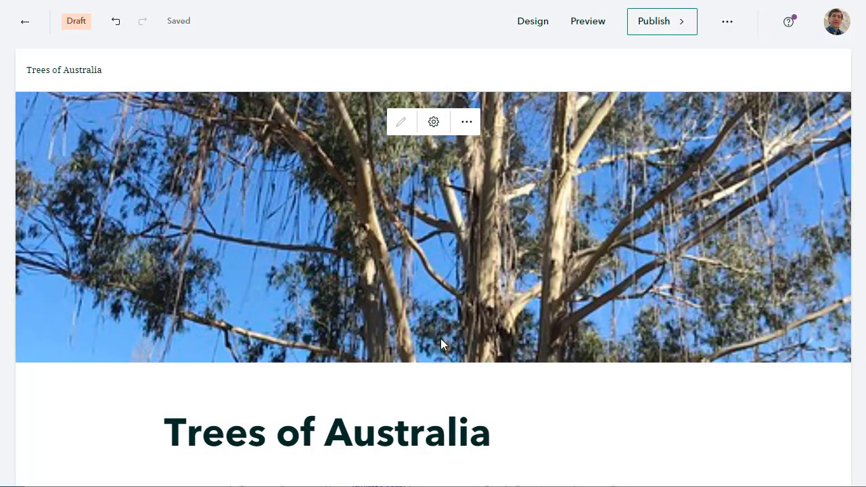
scroll(528, 356, down, 1)
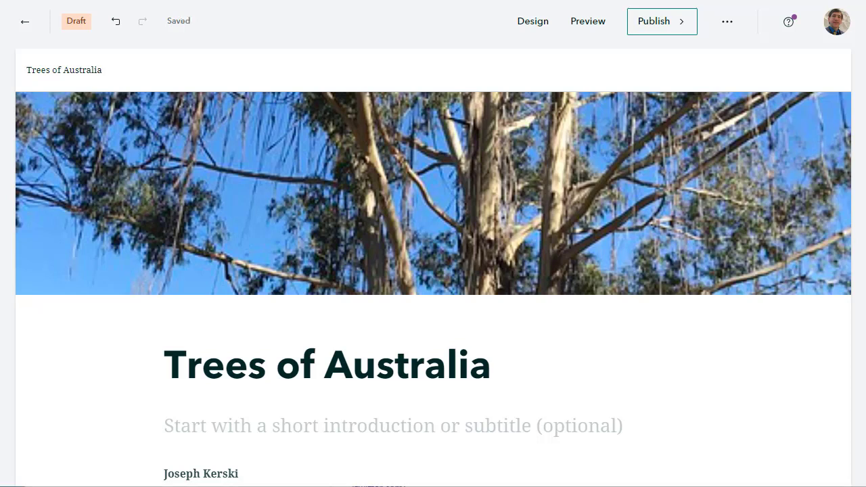
- Paste the subtitle sentence and change its ending from 'Down Under' to 'on the Australian continent.'
click(305, 426)
text(A story map highlighting a selection of the amazing trees Down Under)
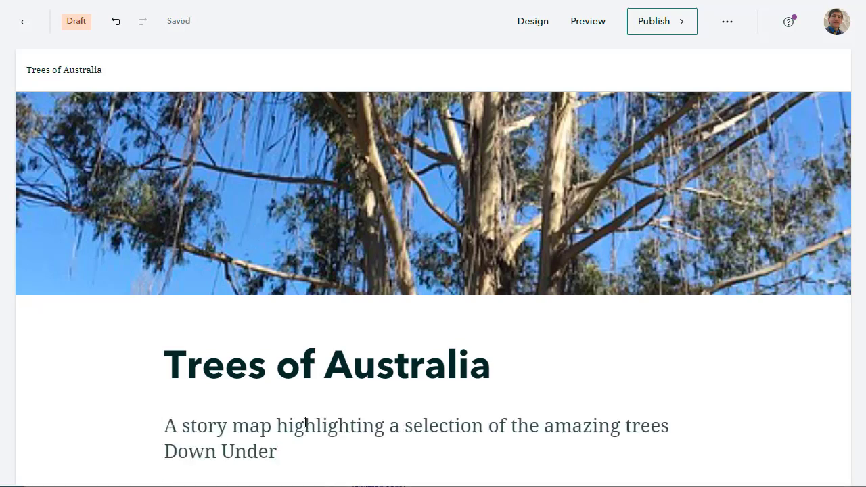
key(BackSpace)
key(BackSpace)
key(BackSpace)
key(BackSpace)
key(BackSpace)
key(BackSpace)
key(BackSpace)
key(BackSpace)
key(BackSpace)
key(BackSpace)
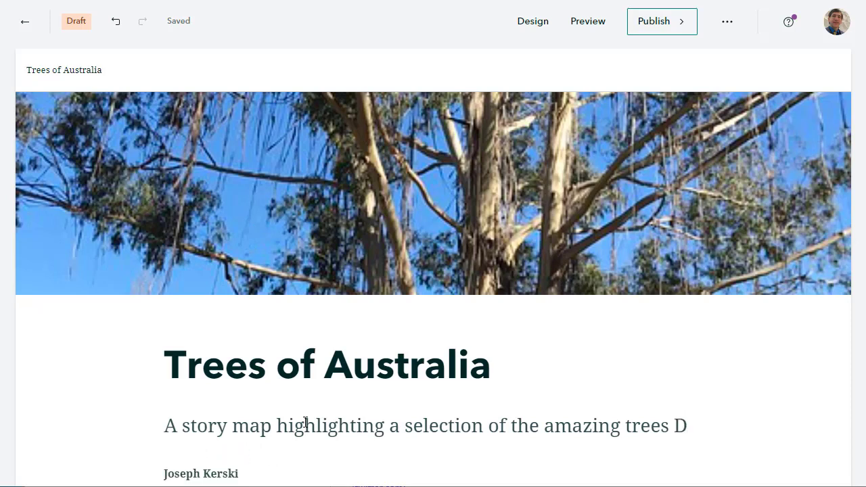
text(of th)
key(BackSpace)
key(BackSpace)
key(BackSpace)
text(n the Aust)
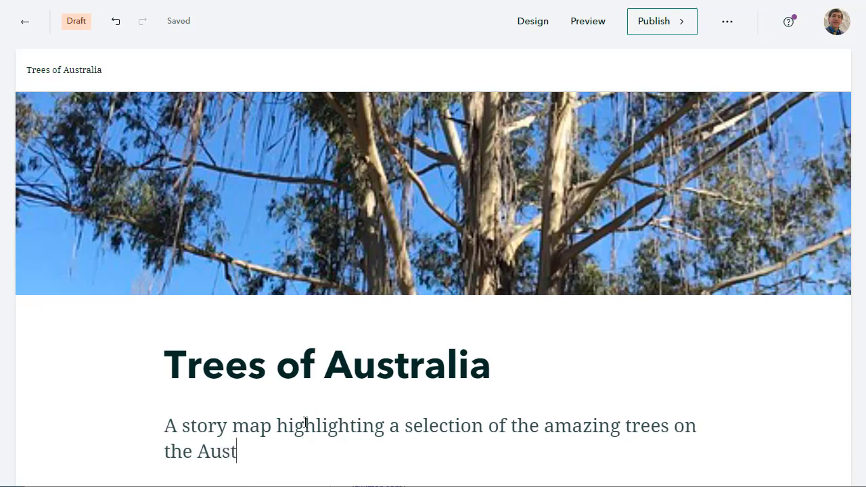
text(ralian cont)
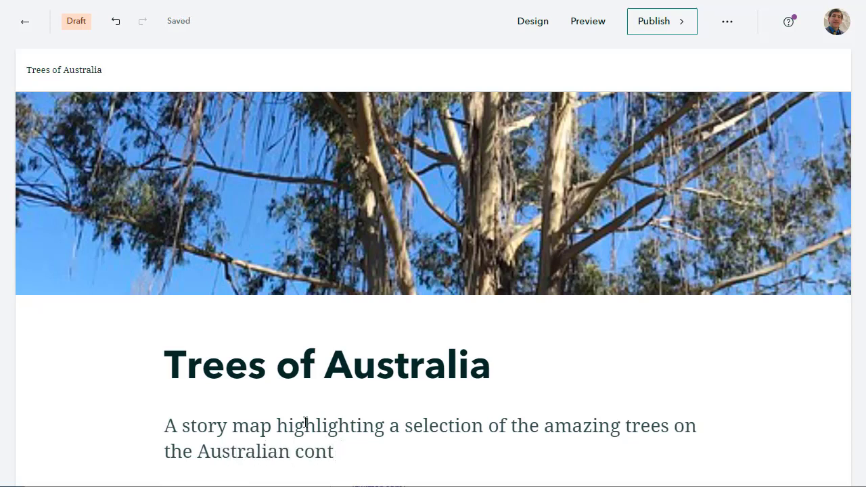
text(eien)
key(BackSpace)
key(BackSpace)
text(nent.)
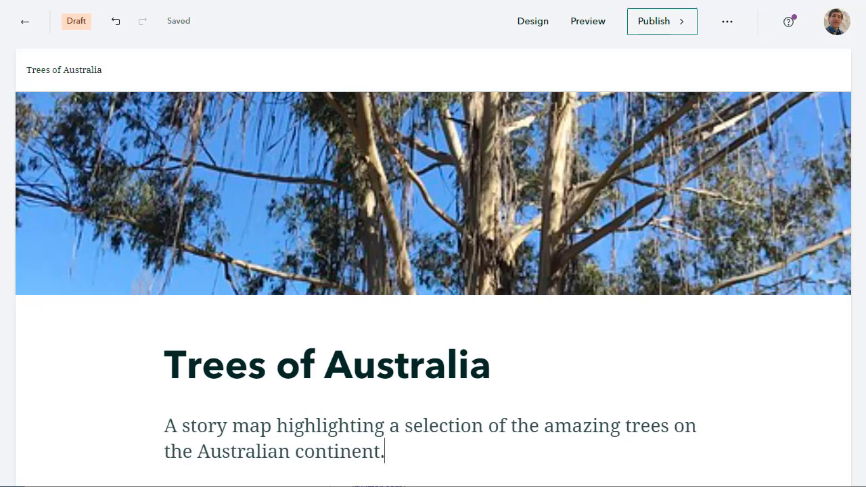
scroll(416, 443, down, 3)
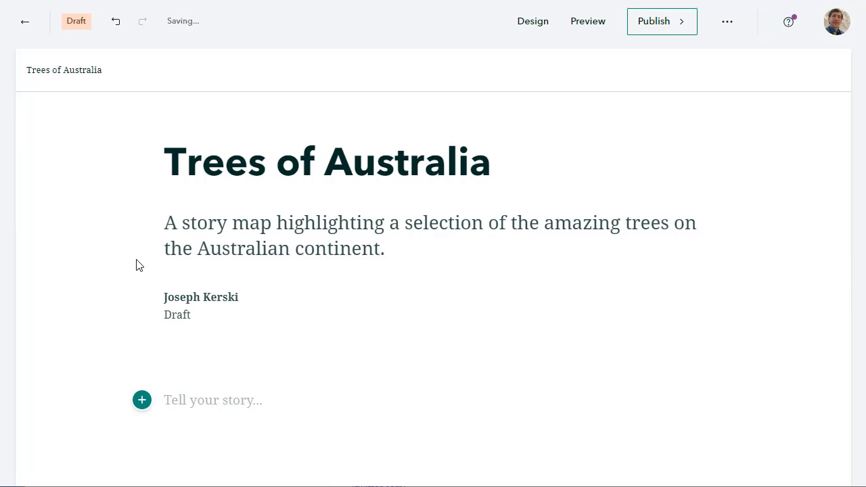
- Insert a Map tour block into the story
scroll(136, 265, down, 1)
click(141, 333)
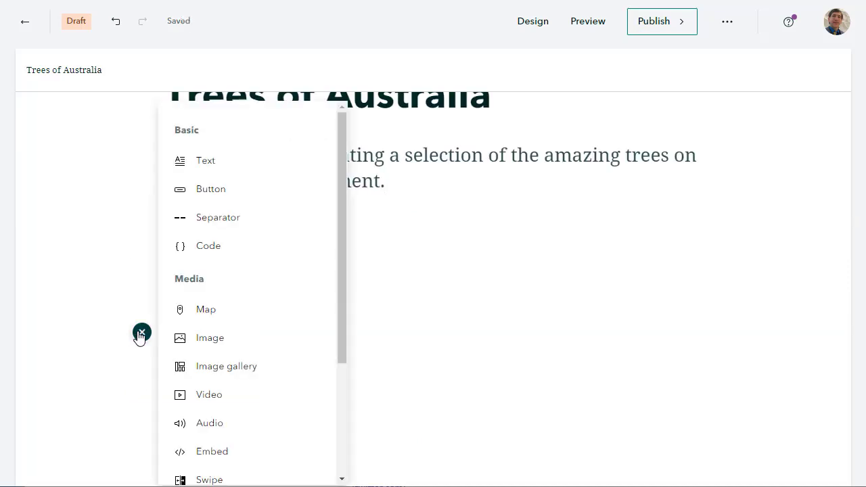
scroll(232, 335, down, 3)
click(243, 465)
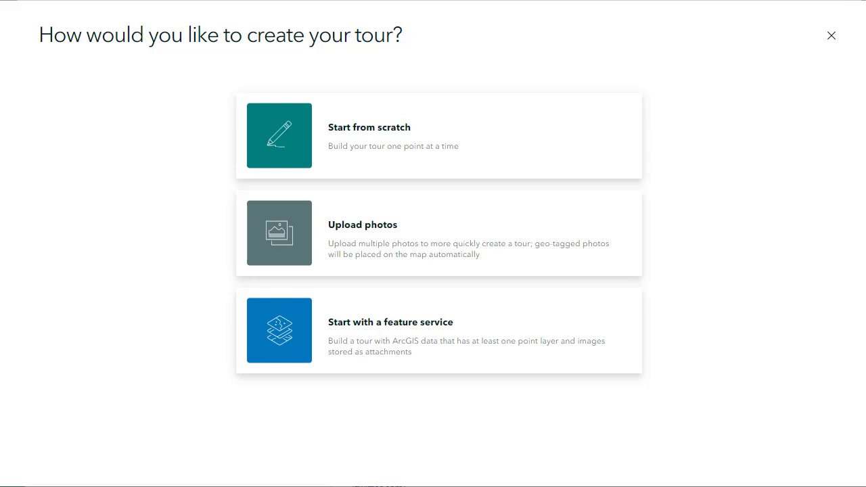
- Upload tree1_aus through tree5_aus.jpg as the tour's five photo slides
click(399, 249)
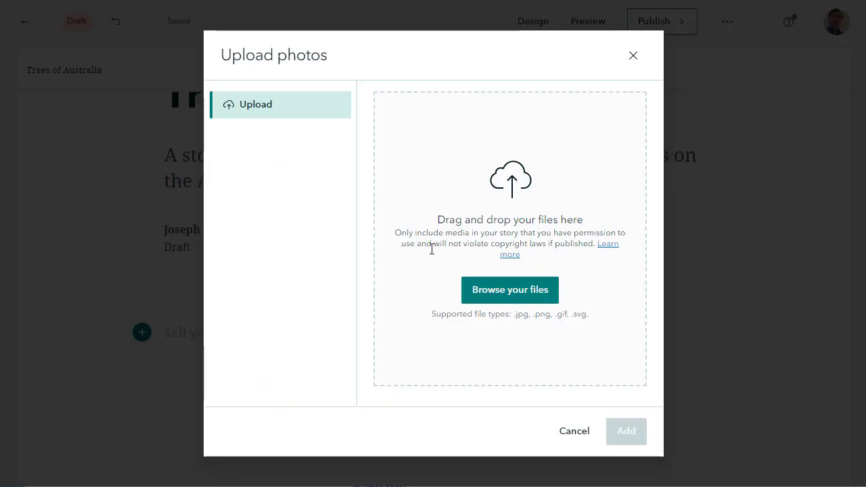
click(494, 292)
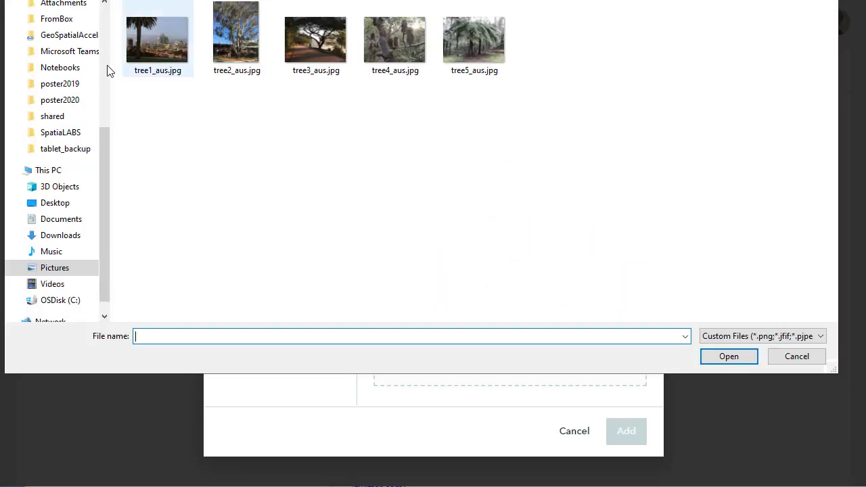
click(156, 47)
ctrl+click(225, 58)
ctrl+click(315, 47)
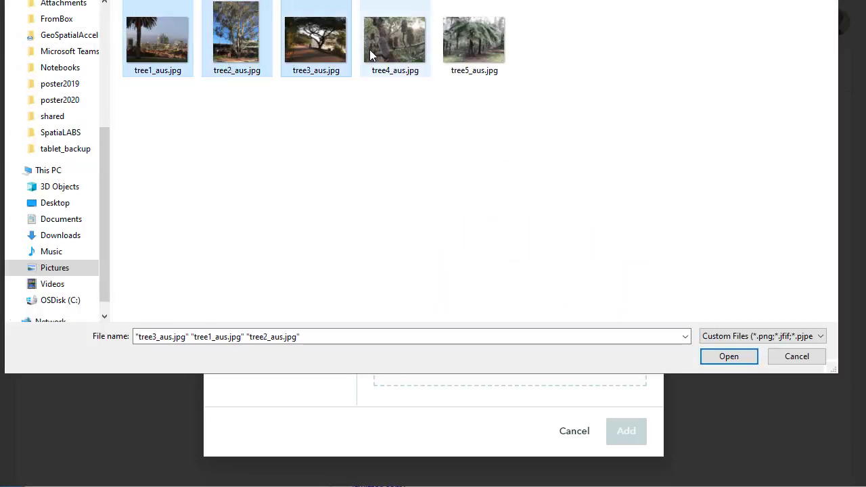
ctrl+click(371, 56)
ctrl+click(442, 48)
click(729, 356)
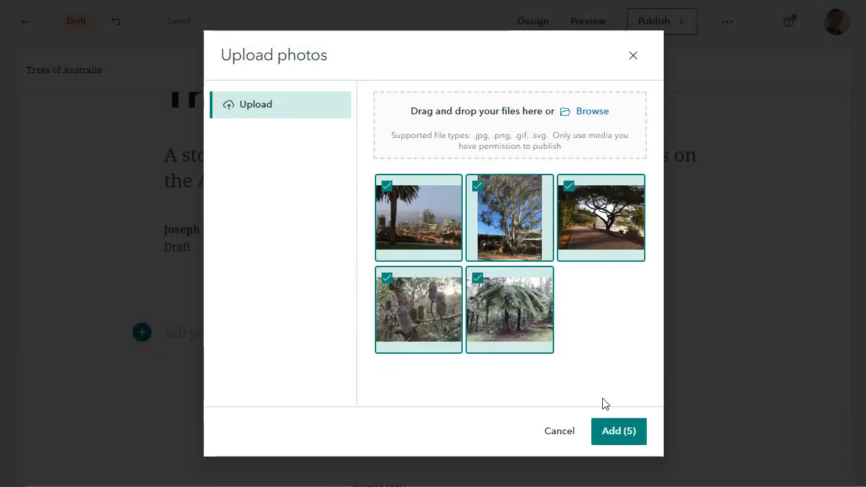
click(623, 437)
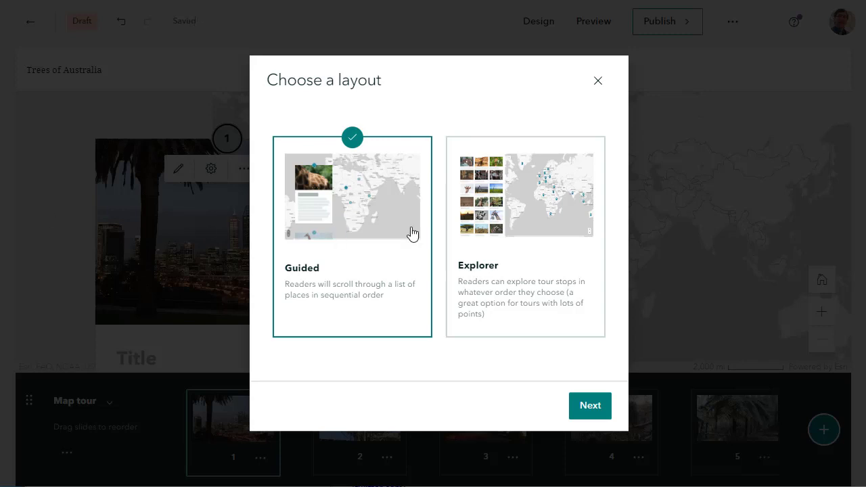
- Choose the Explorer layout for the map tour with tour points shown as a List
click(485, 232)
click(599, 413)
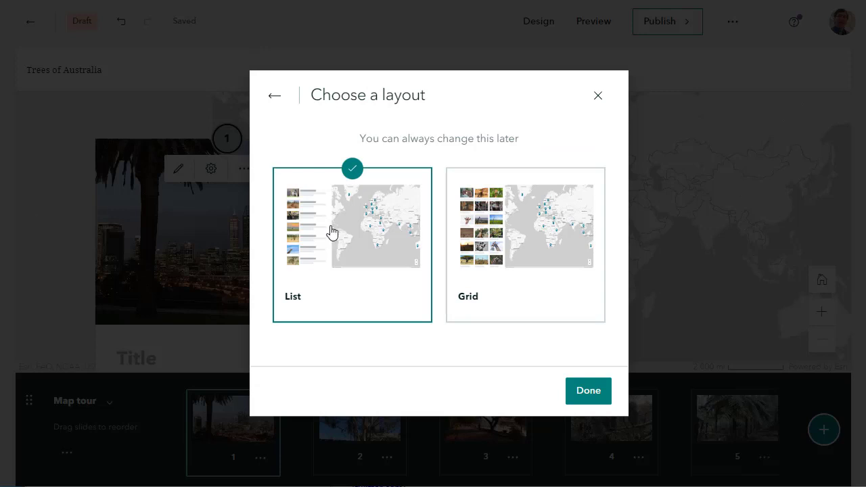
click(594, 393)
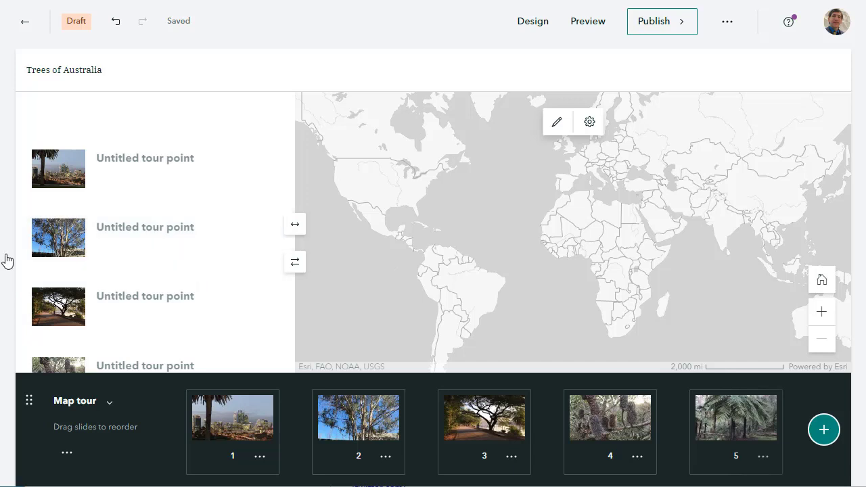
- Paste 'Poinciana delonix regina tree in Brisbane' as the first tour point's title
click(122, 167)
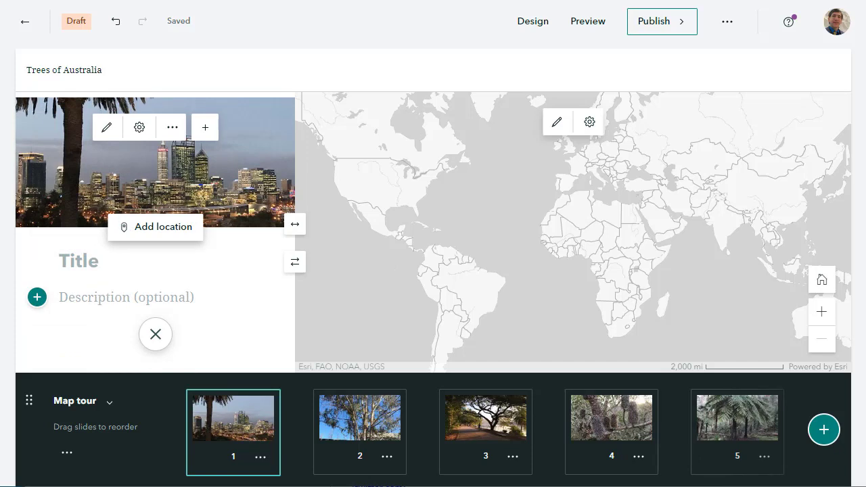
text(Poinciana delonix regina tree in Brisbane)
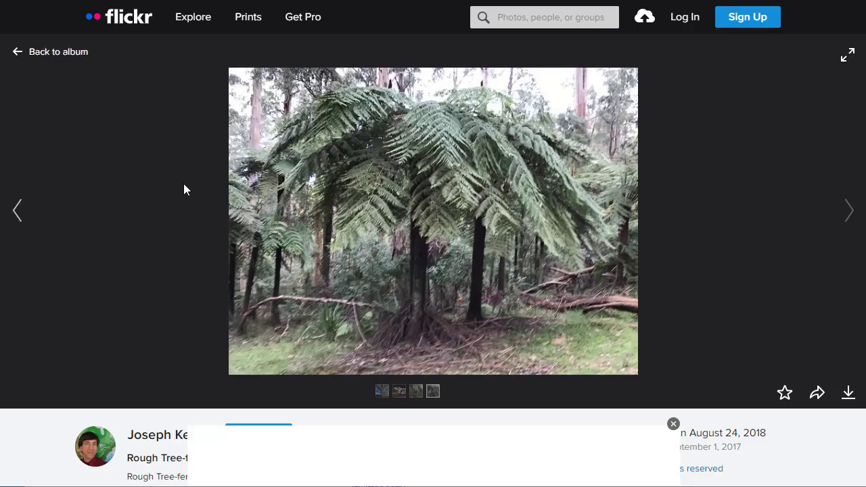
- Step back through the Flickr photos and return to the Trees of Australia album
click(18, 216)
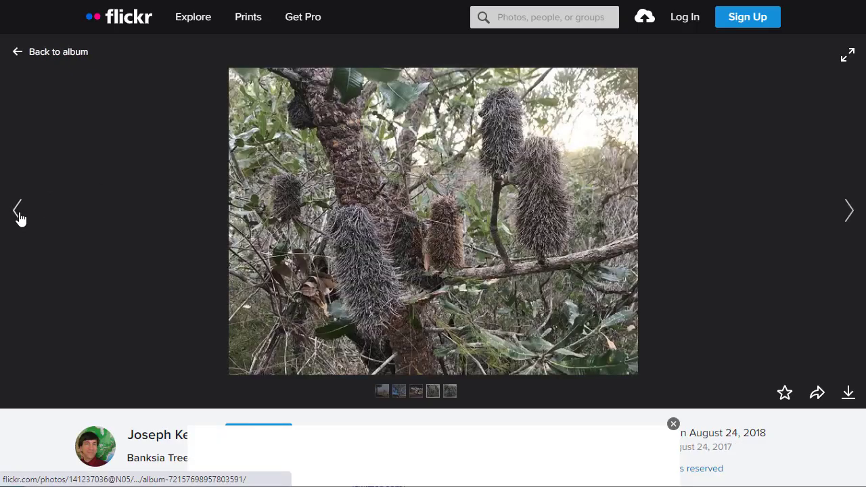
click(20, 217)
click(19, 211)
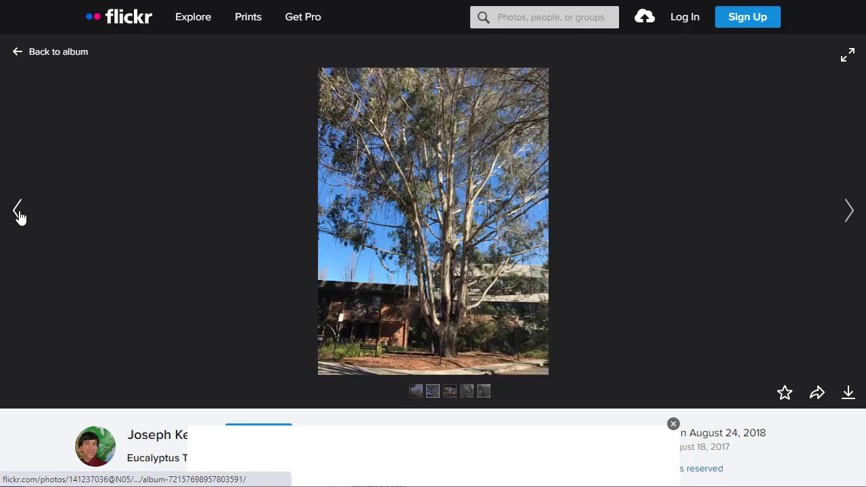
click(19, 214)
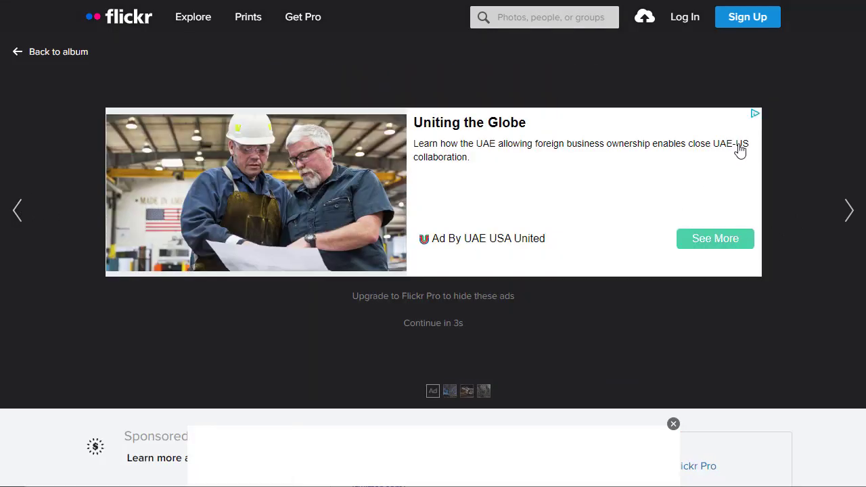
click(58, 52)
- Open the Palm Tree in Perth photo and retype the first slide's title as 'Palm Tree in Perth'
scroll(337, 264, down, 3)
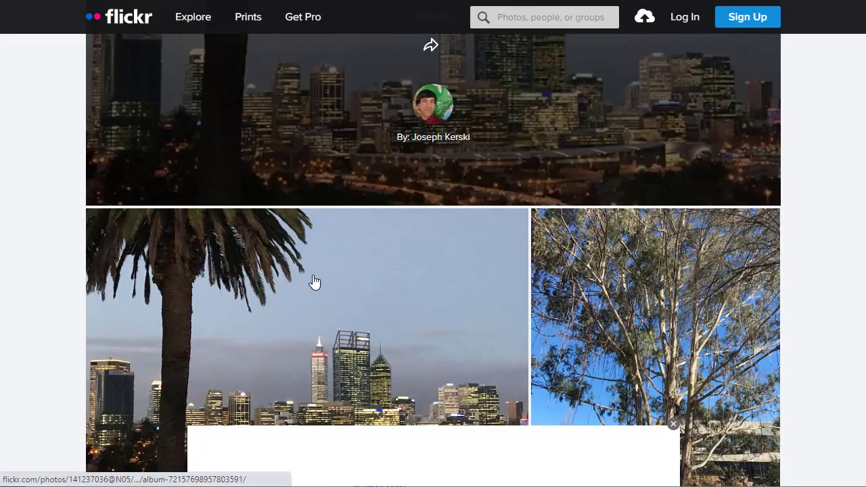
click(314, 284)
scroll(311, 273, down, 2)
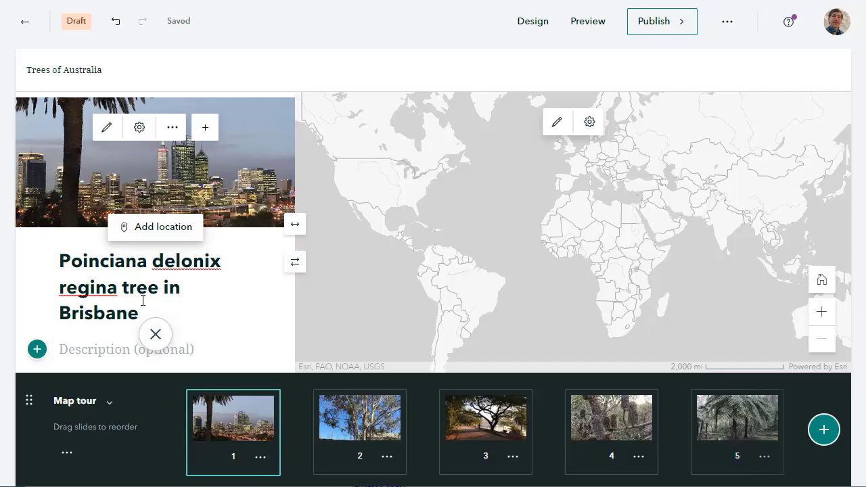
drag(143, 301, 69, 261)
text(alm Tree)
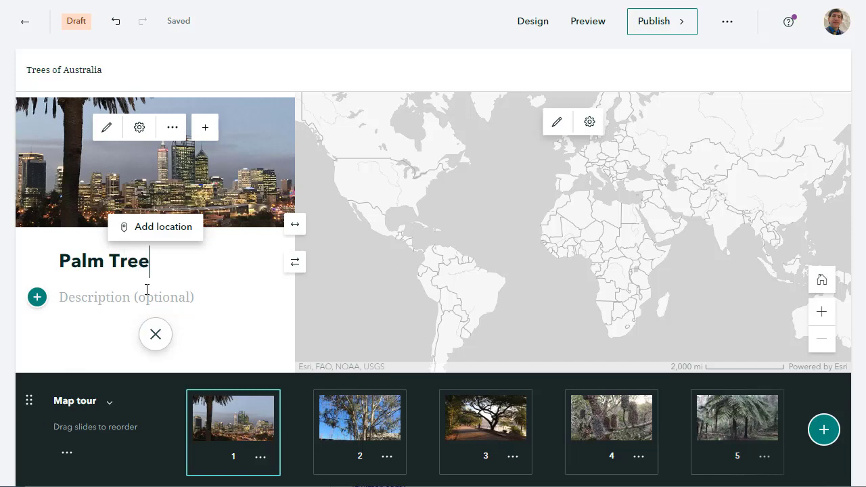
text( in Perth)
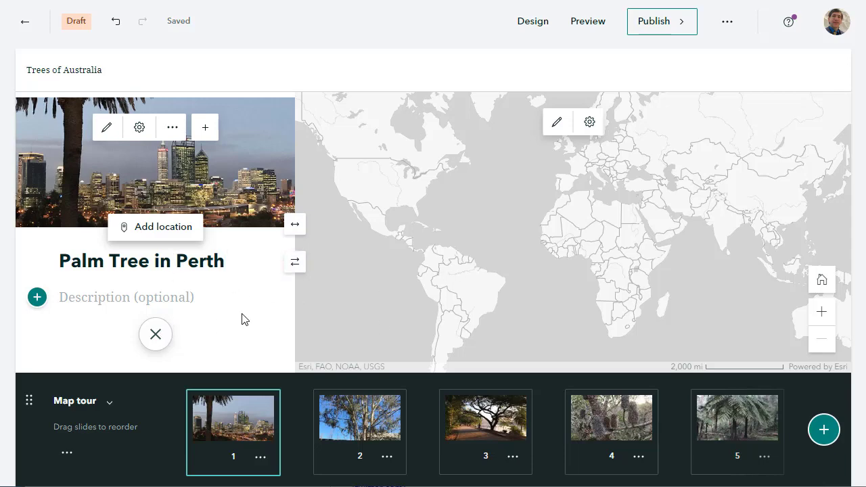
- Title slide 2 'Eucalyptus Tree in Canberra', copied from its Flickr photo
scroll(244, 315, down, 2)
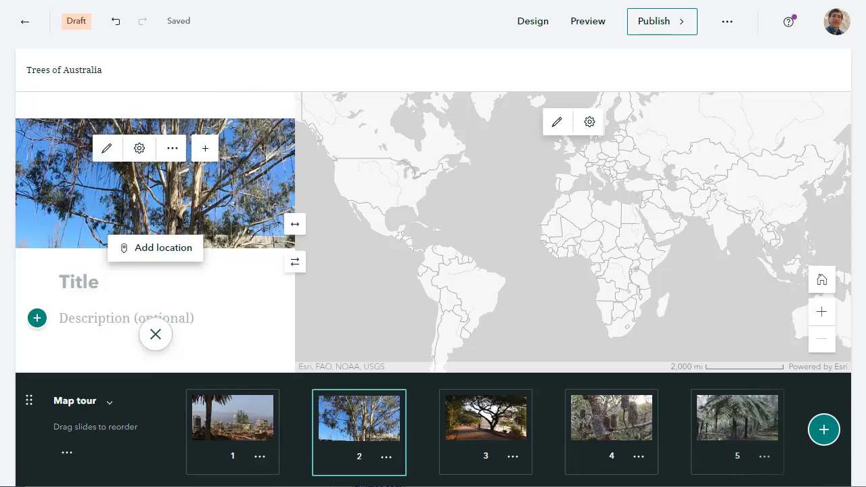
key(alt+Tab)
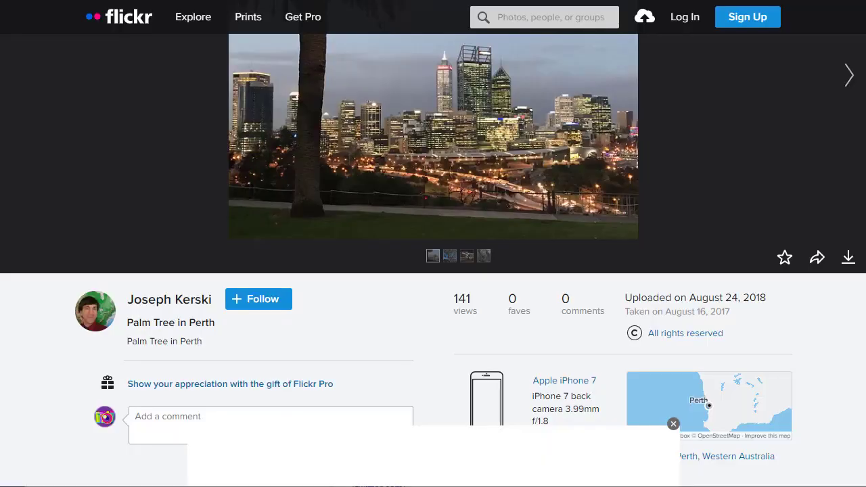
click(850, 76)
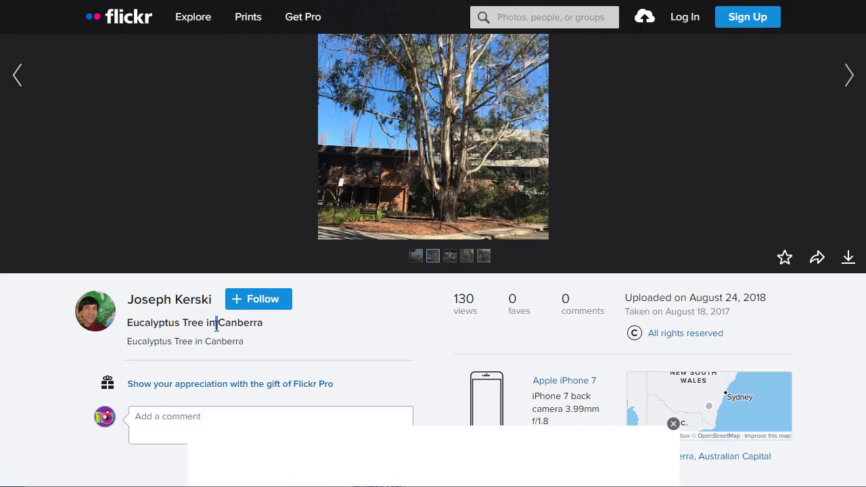
triple_click(217, 325)
key(ctrl+c)
key(alt+Tab)
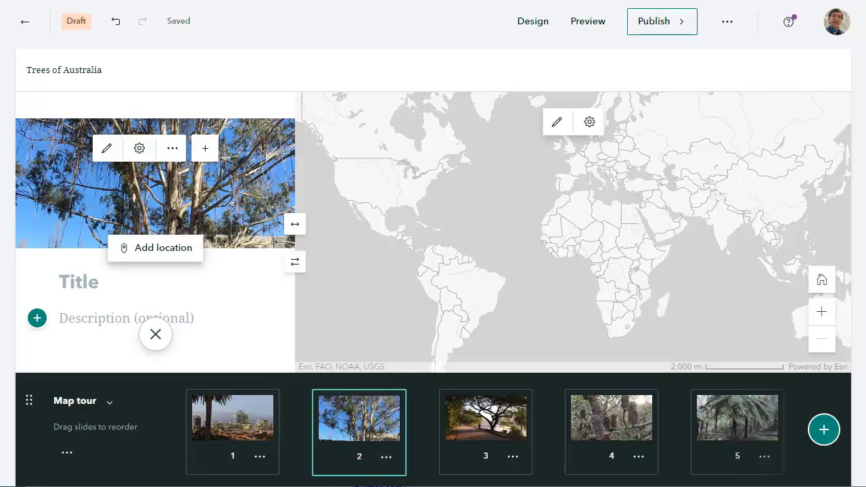
key(ctrl+v)
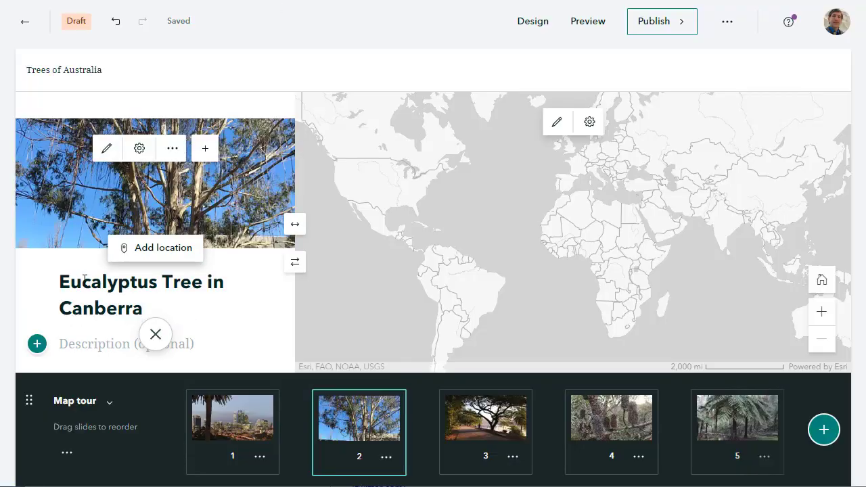
- Title slide 3 'Poinciana Delonix Regina Tree in Brisbane', copied from Flickr
key(alt+Tab)
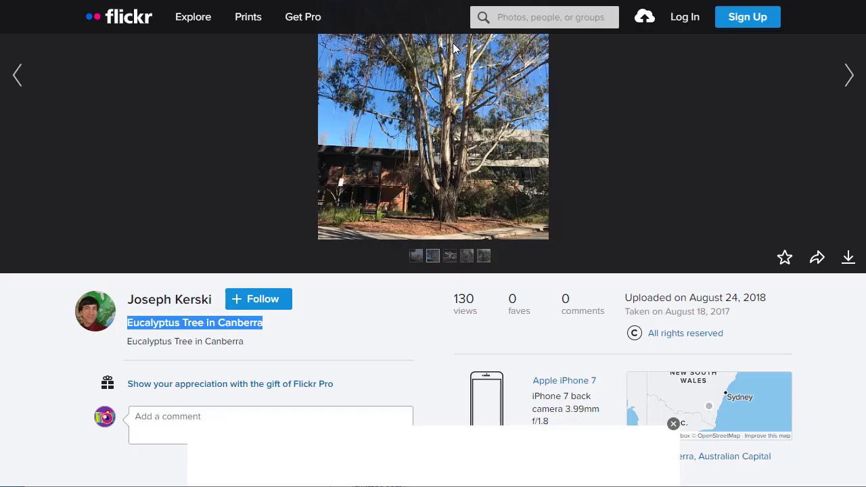
click(841, 83)
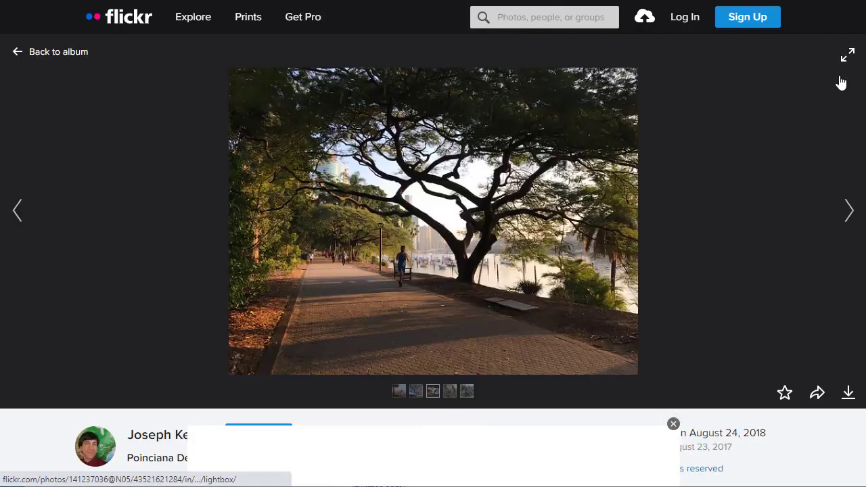
triple_click(170, 458)
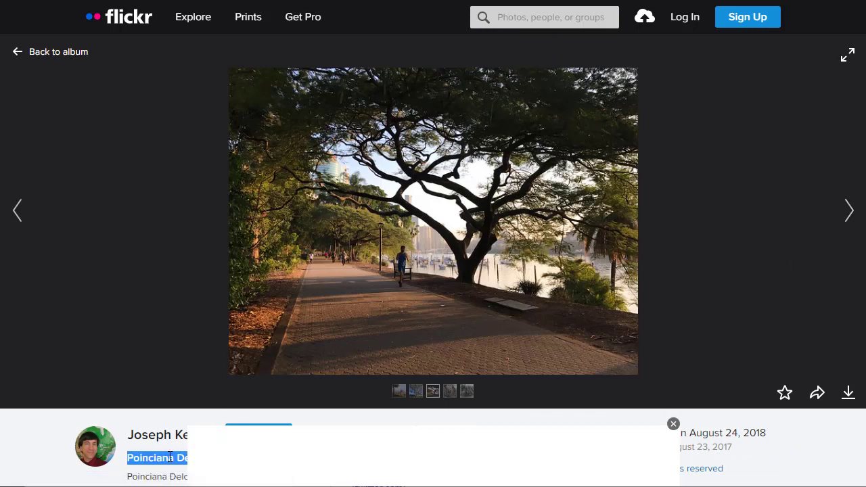
click(673, 424)
triple_click(250, 459)
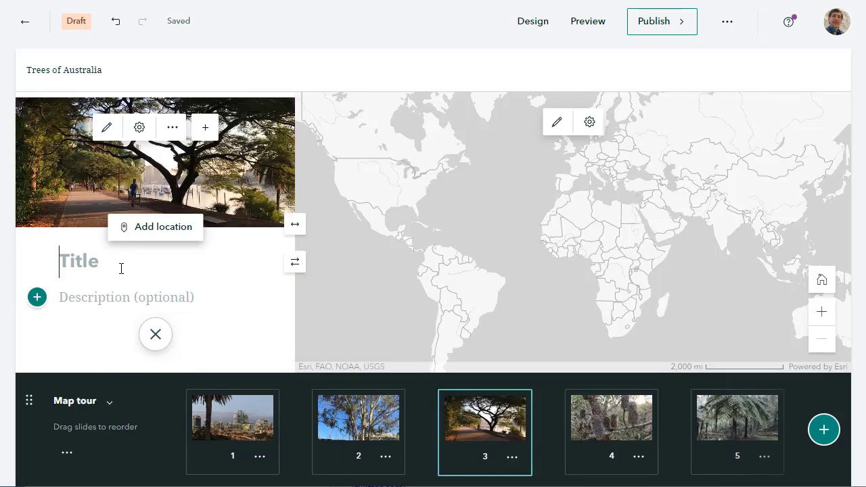
text(Poinciana Delonix Regina Tree in Brisbane)
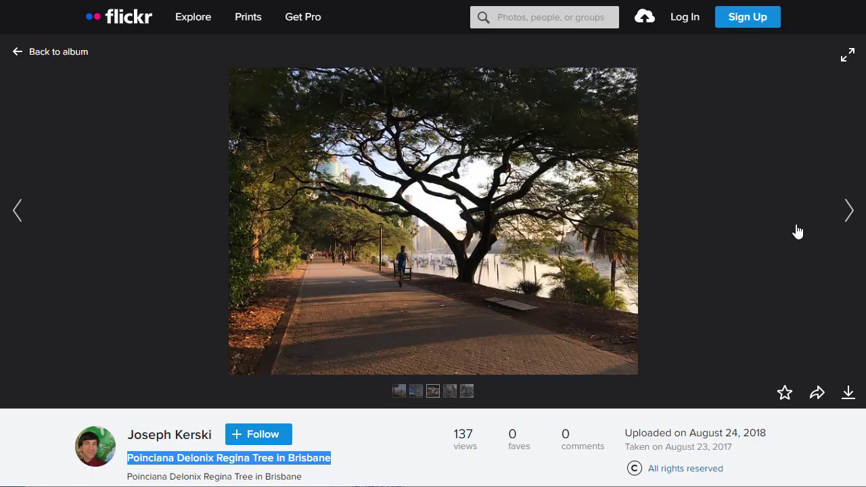
- Title slide 4 'Banksia Tree in Sydney', copied from Flickr
click(848, 215)
scroll(209, 358, down, 2)
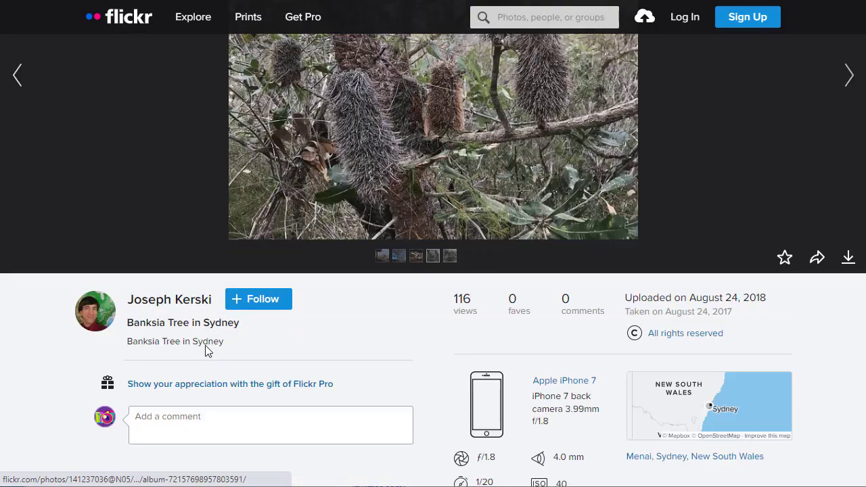
triple_click(201, 324)
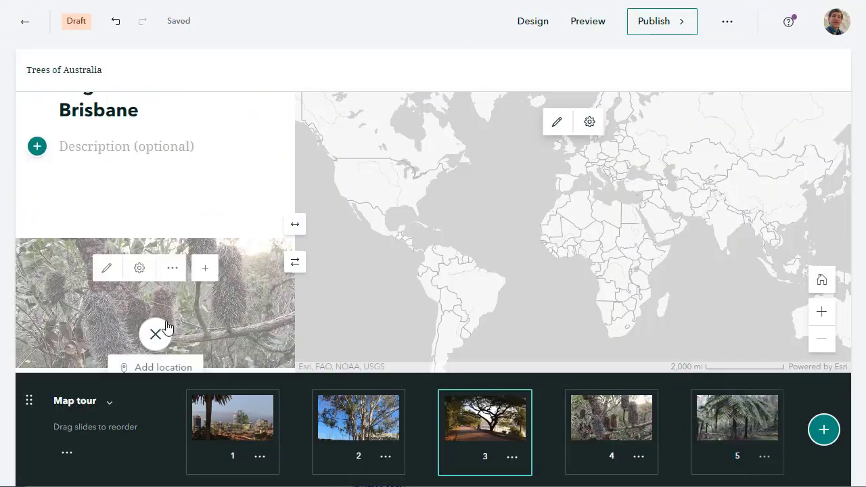
text(Banksia Tree in Sydney)
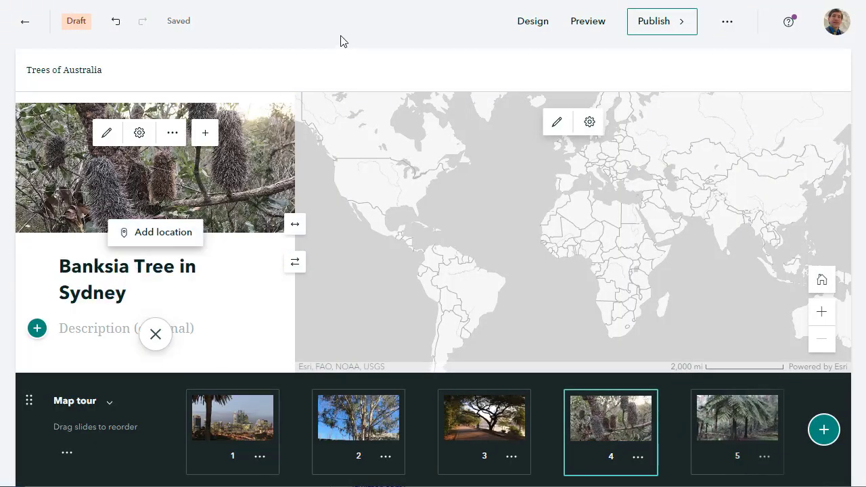
- Title slide 5 'Rough Tree-fern tree in Melbourne', copied from Flickr
key(alt+Tab)
click(845, 79)
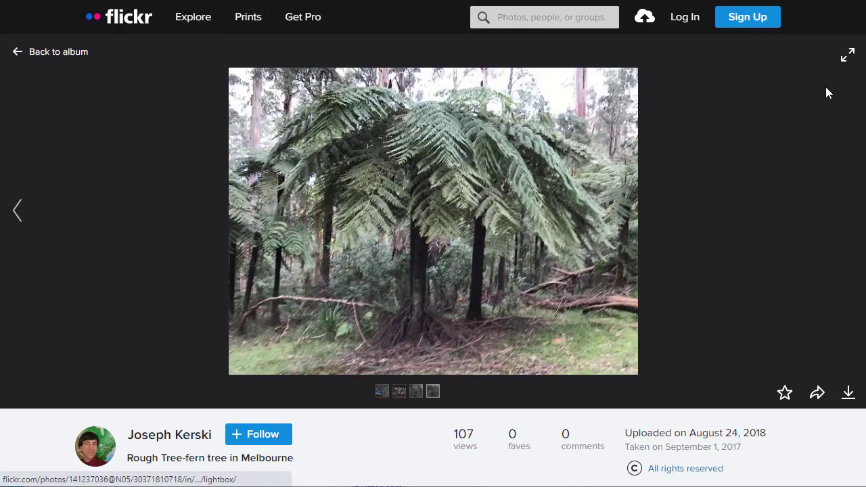
scroll(284, 403, down, 1)
double_click(198, 390)
click(198, 390)
double_click(198, 390)
triple_click(197, 390)
key(ctrl+c)
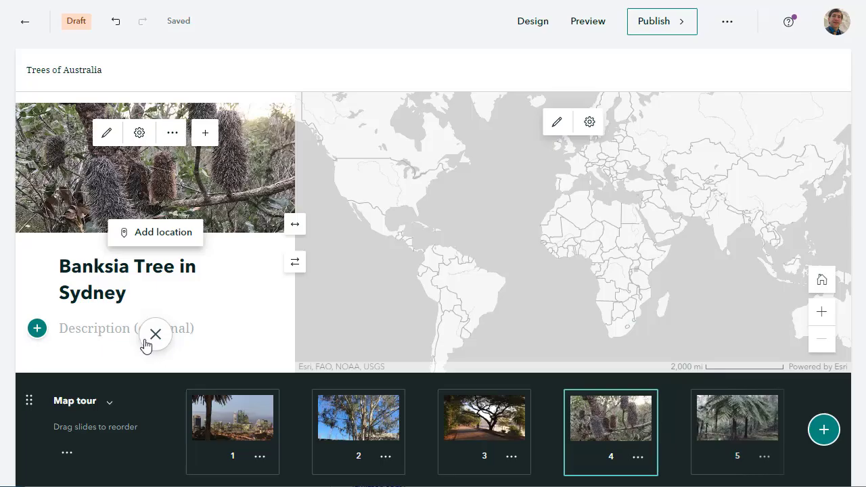
scroll(145, 346, down, 3)
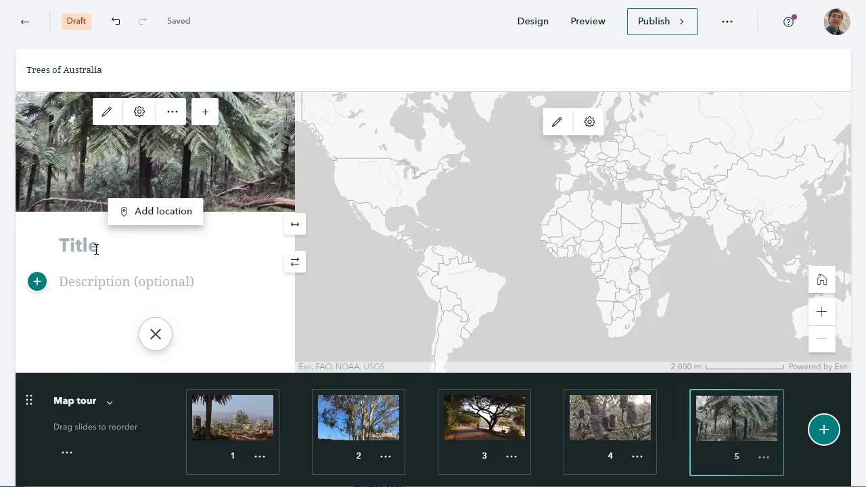
click(95, 249)
key(ctrl+v)
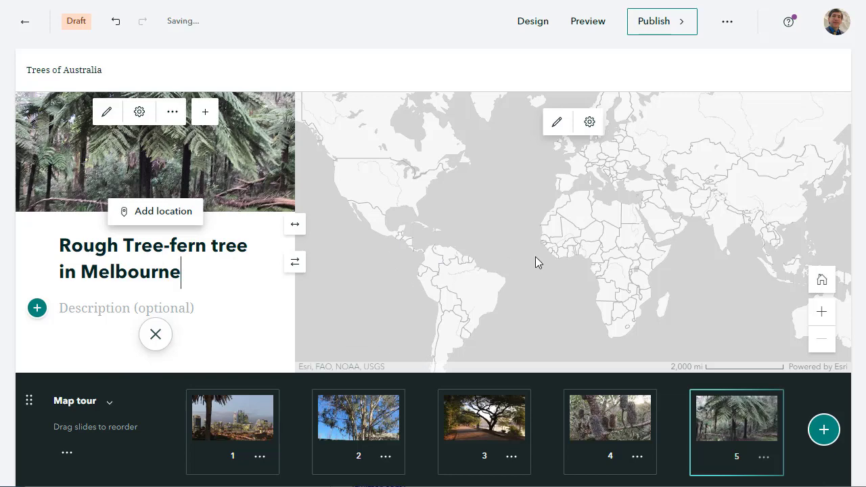
- Close the map options without alt text, and collapse and re-expand the slide carousel
click(589, 122)
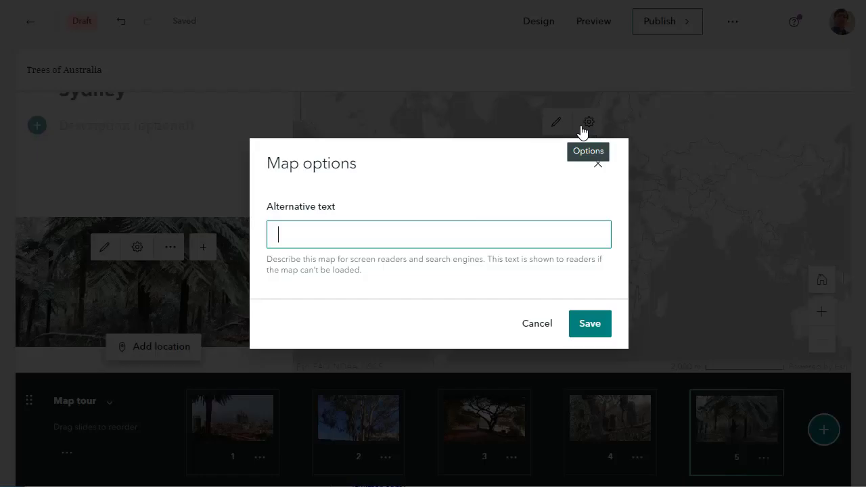
click(537, 323)
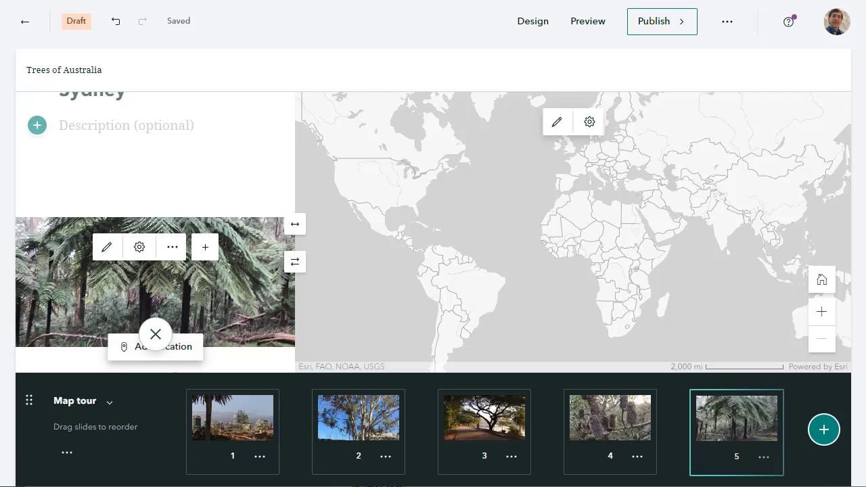
click(109, 404)
click(98, 473)
click(67, 455)
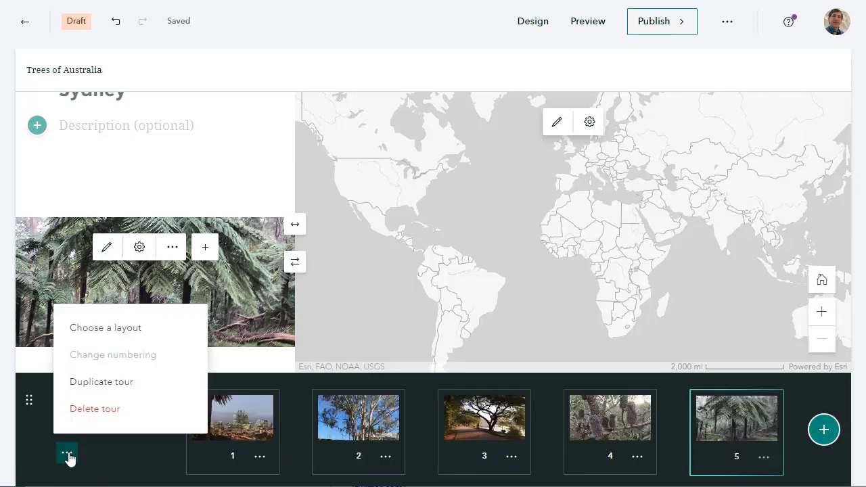
click(350, 252)
- Return to the Palm Tree in Perth slide and cancel the map options again
scroll(397, 227, up, 10)
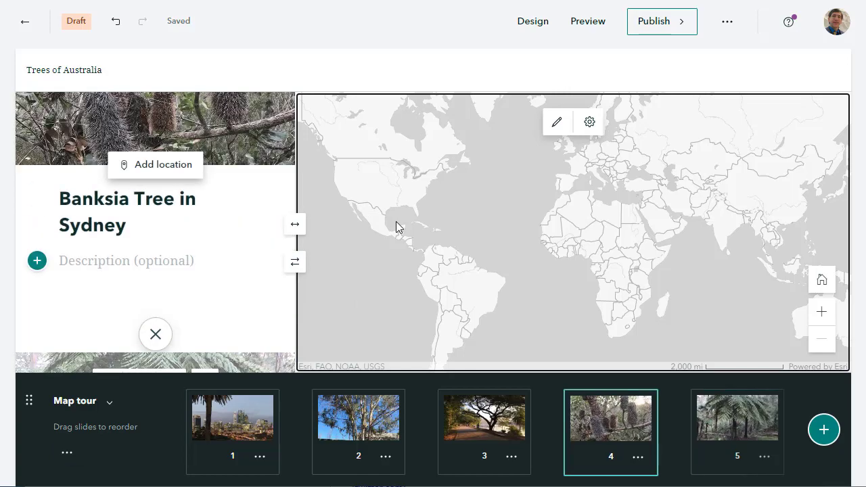
scroll(390, 228, up, 3)
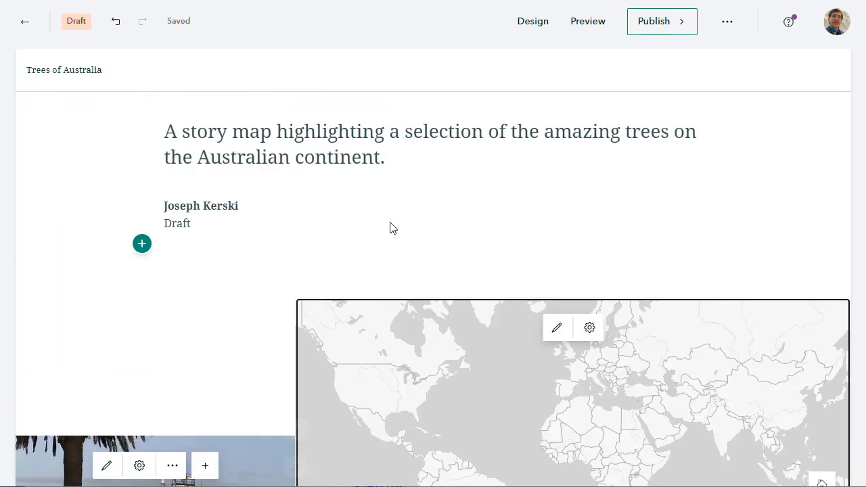
scroll(461, 243, down, 3)
click(588, 192)
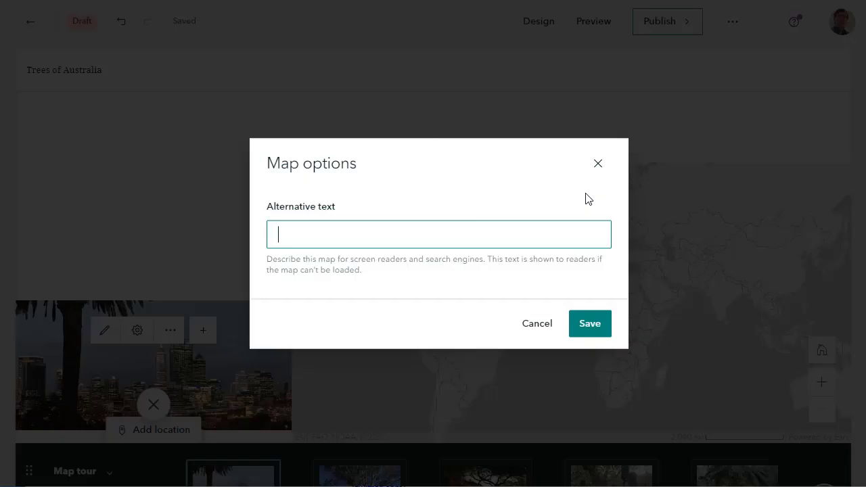
click(534, 324)
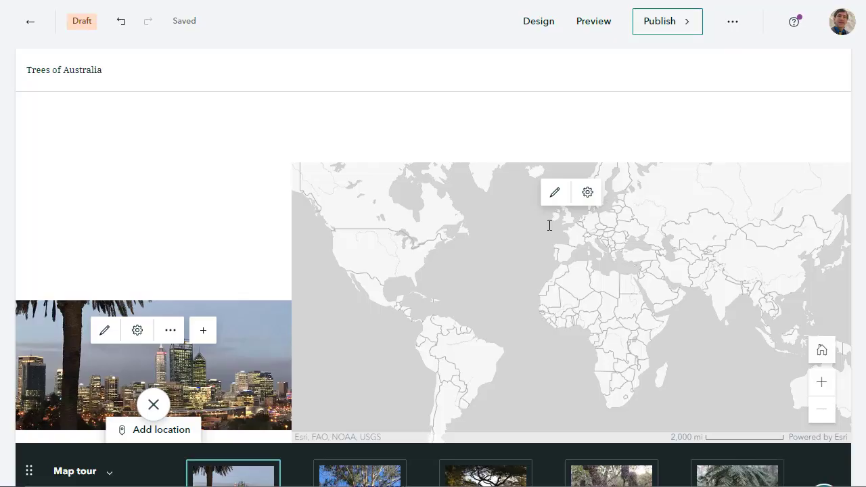
- Pick Modern Antique from the basemap list in the map's appearance settings
click(555, 200)
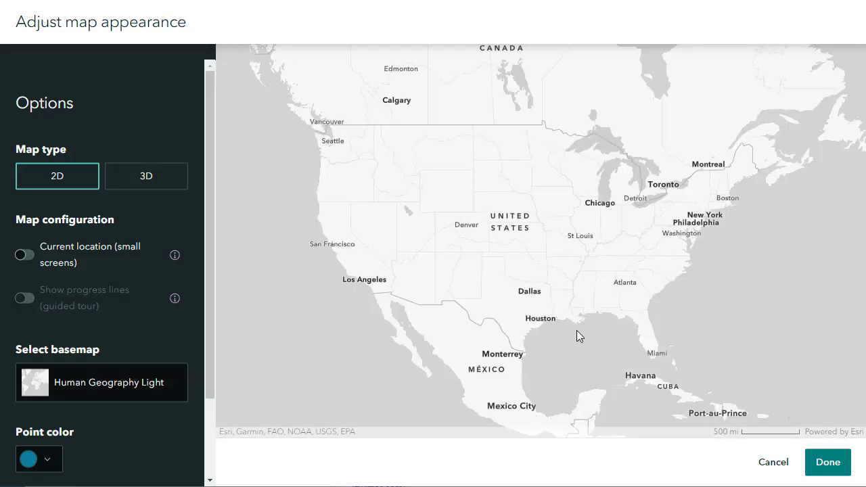
click(721, 108)
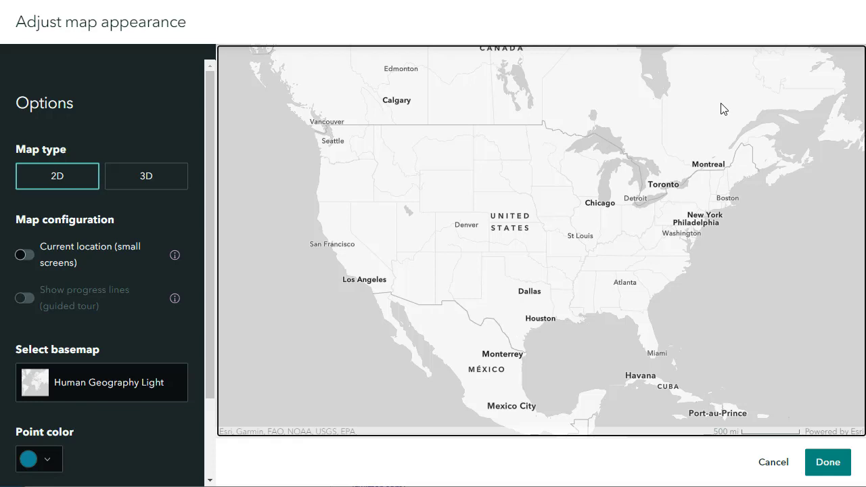
click(107, 387)
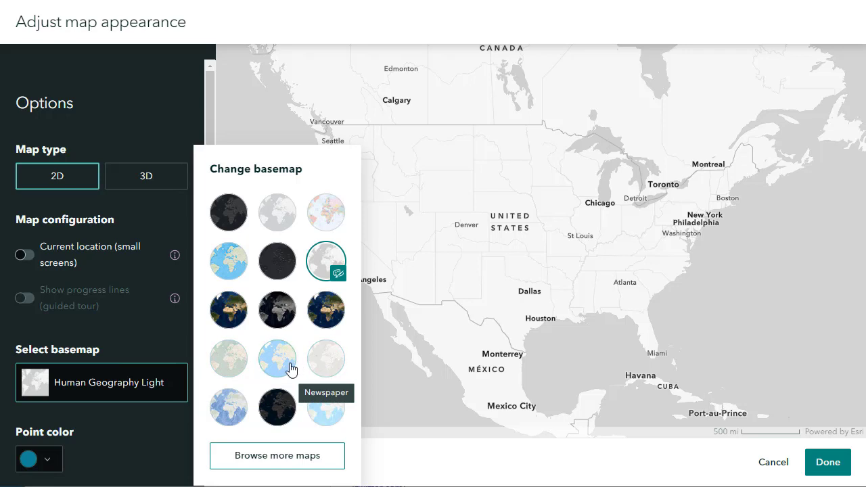
click(238, 367)
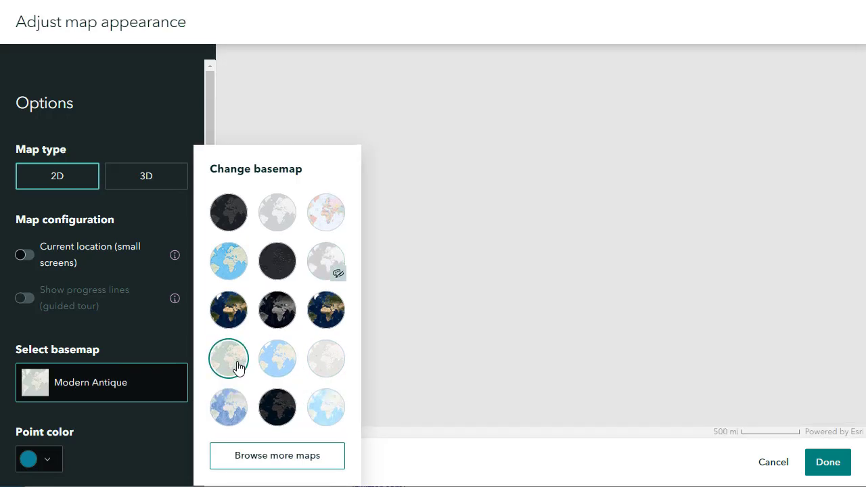
click(366, 359)
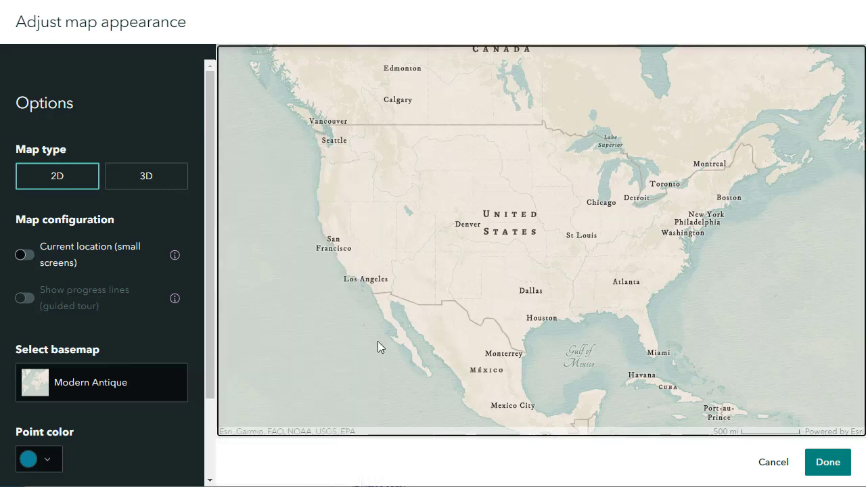
click(830, 462)
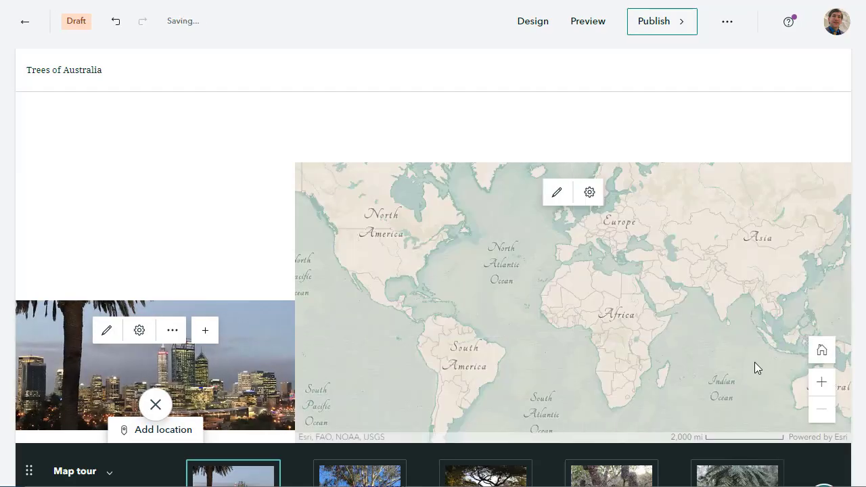
drag(750, 357, 593, 251)
scroll(620, 308, up, 3)
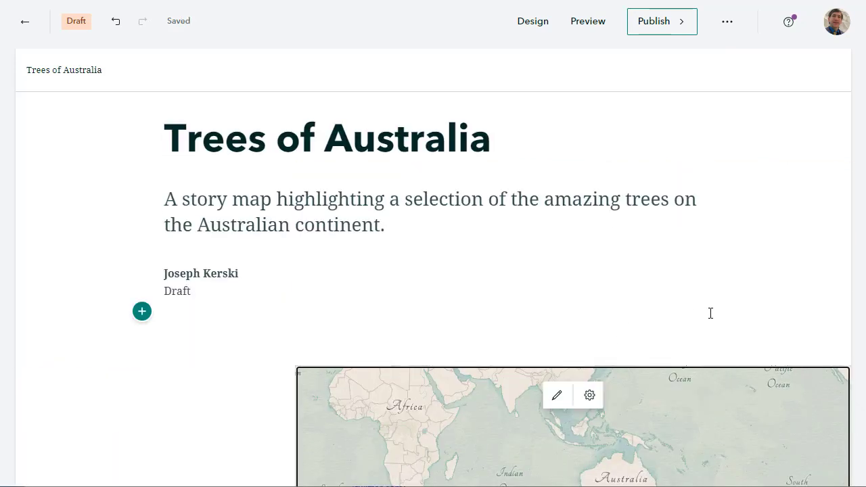
scroll(712, 313, down, 3)
scroll(626, 305, up, 3)
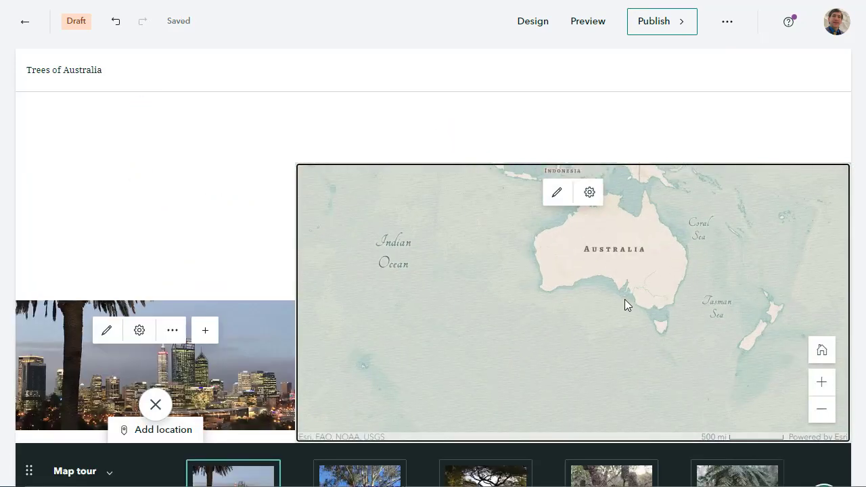
drag(623, 295, 593, 384)
scroll(599, 346, up, 2)
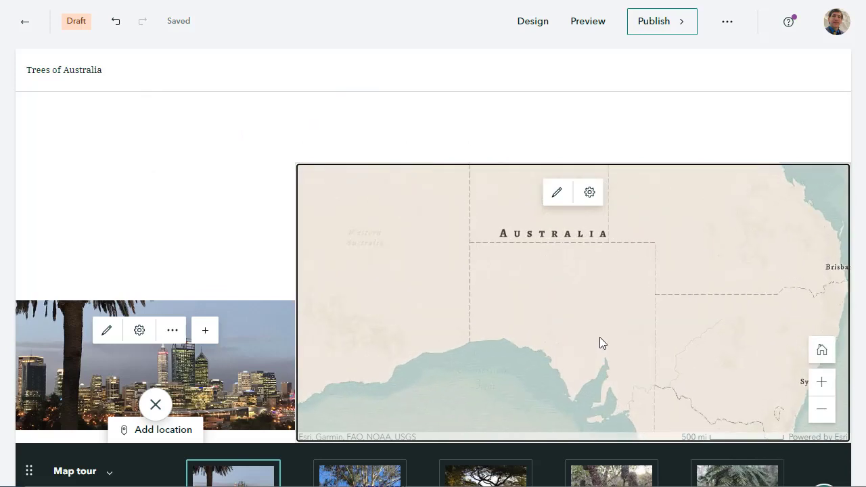
click(816, 412)
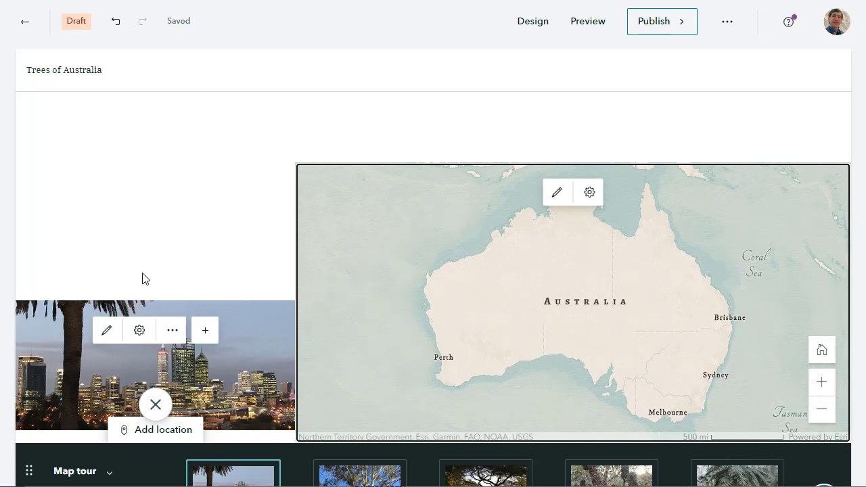
scroll(141, 277, up, 4)
scroll(142, 277, down, 5)
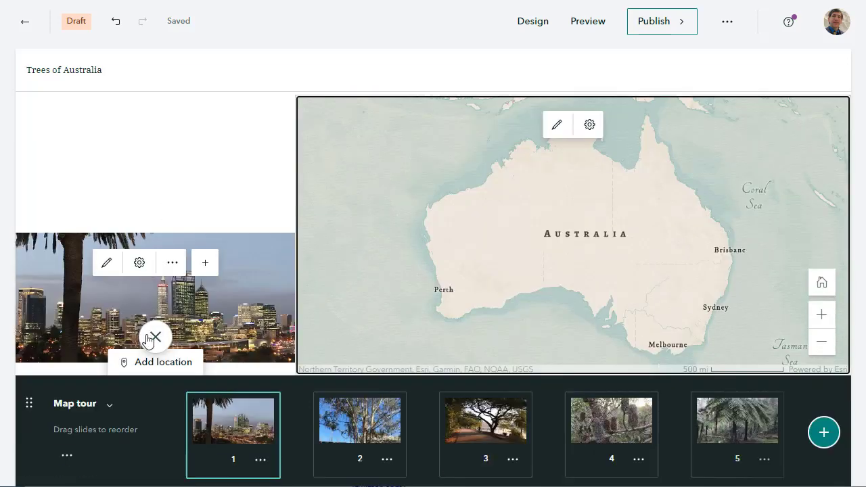
- Place slide 1's point at Perth, Western Australia, keeping the current zoom level
click(146, 361)
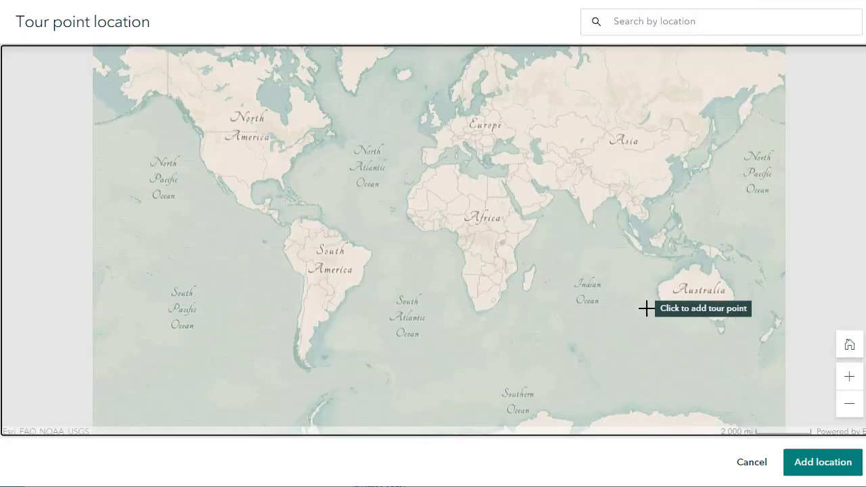
scroll(663, 304, up, 1)
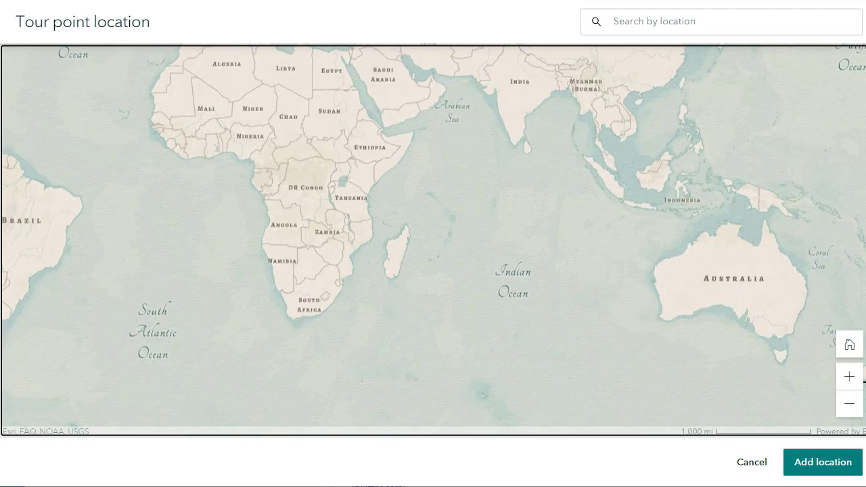
click(703, 28)
text(perth)
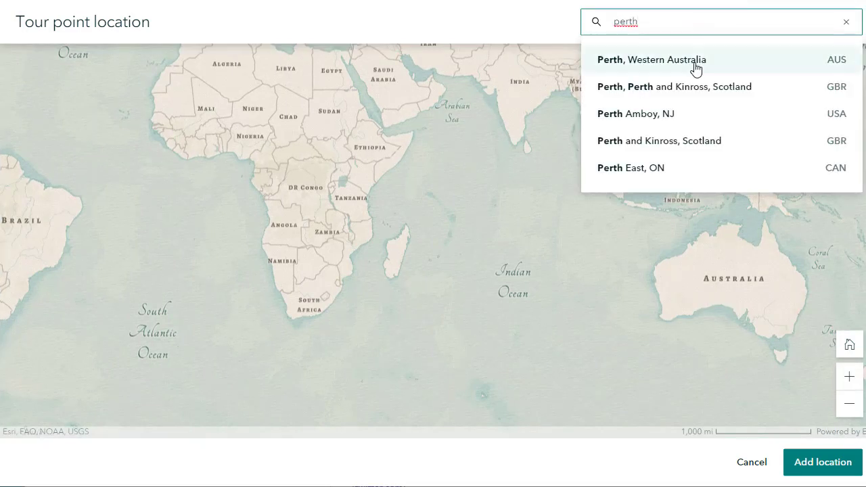
click(695, 61)
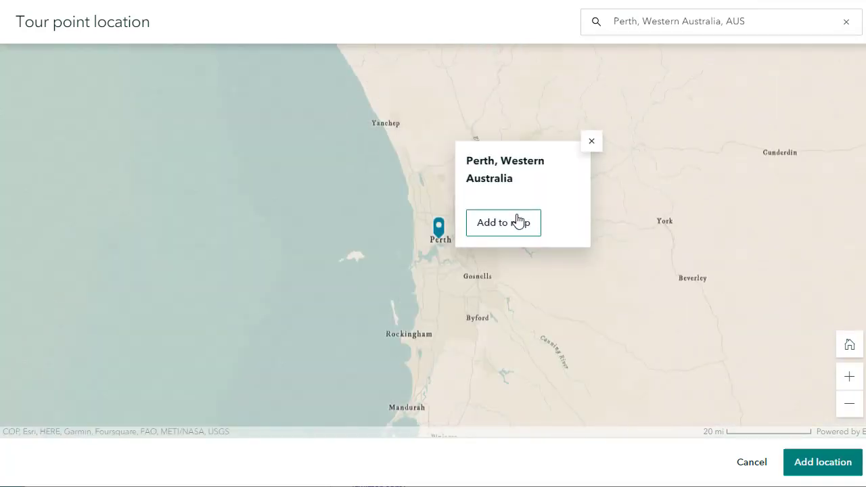
click(518, 222)
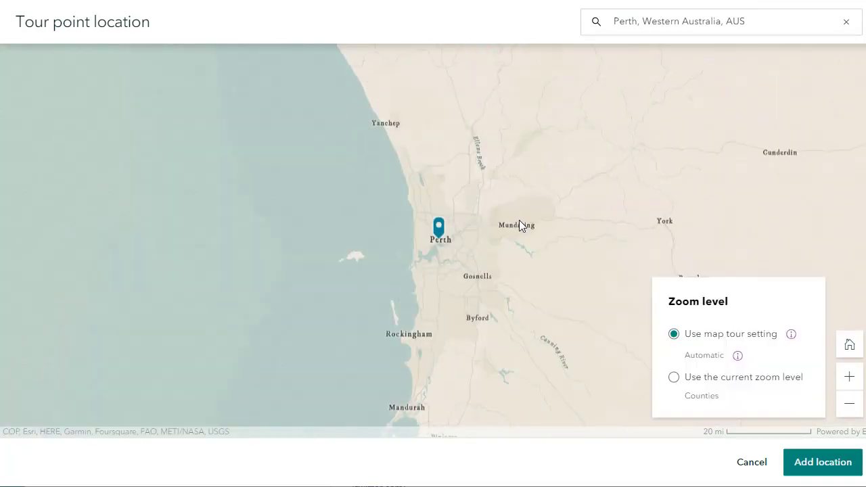
click(712, 383)
click(819, 464)
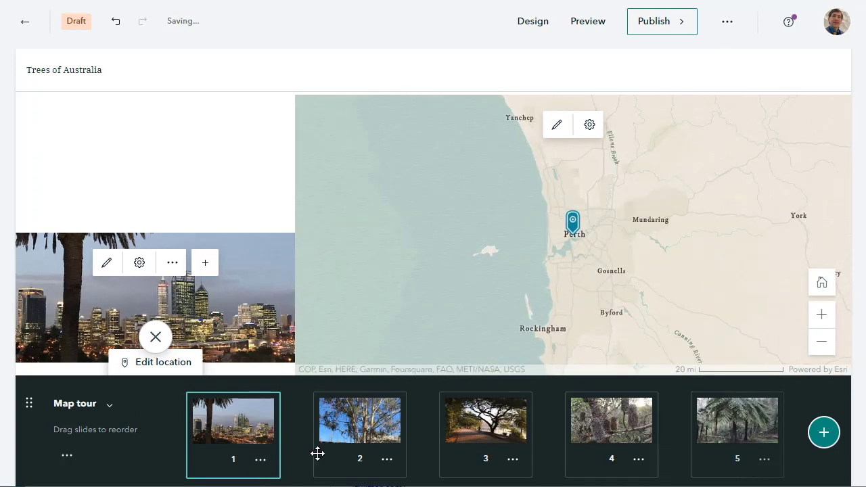
- Search 'canberra' and pin the Eucalyptus Tree slide's tour point at Canberra with current city-level zoom
click(336, 441)
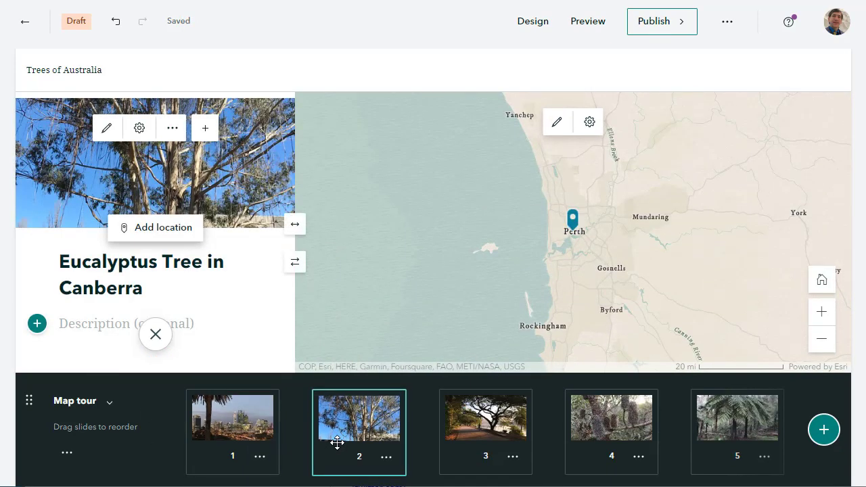
click(160, 233)
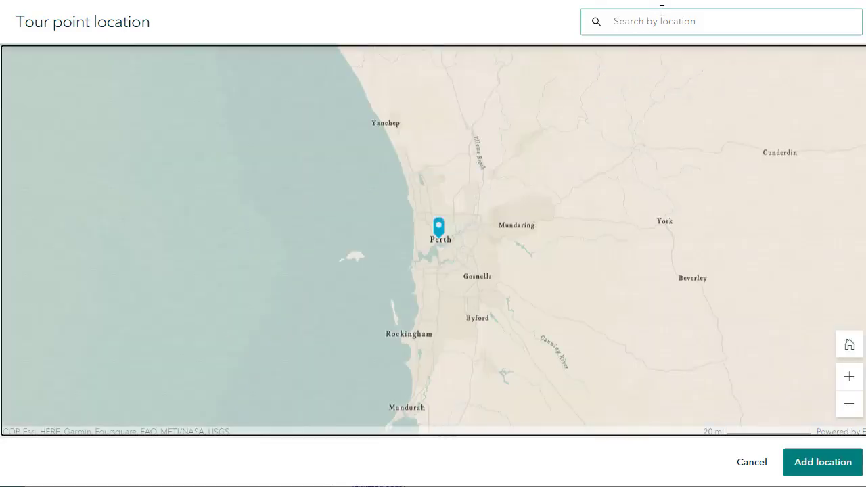
click(657, 21)
text(canberra)
key(Return)
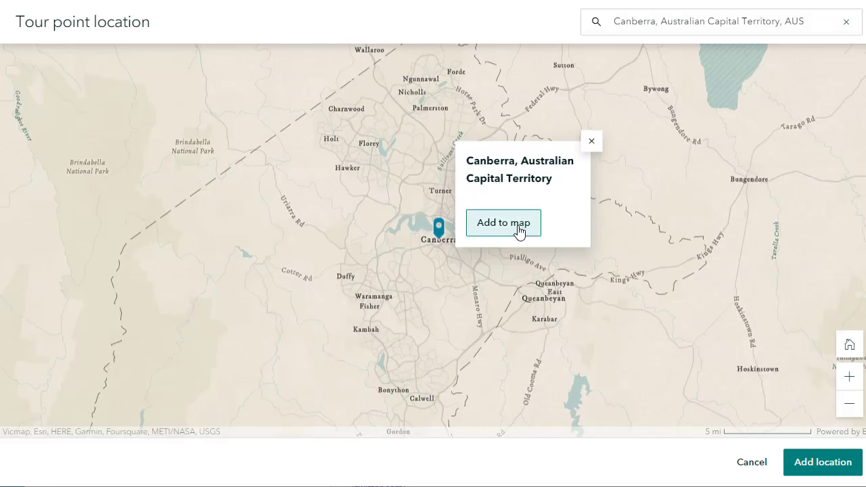
drag(444, 273, 450, 223)
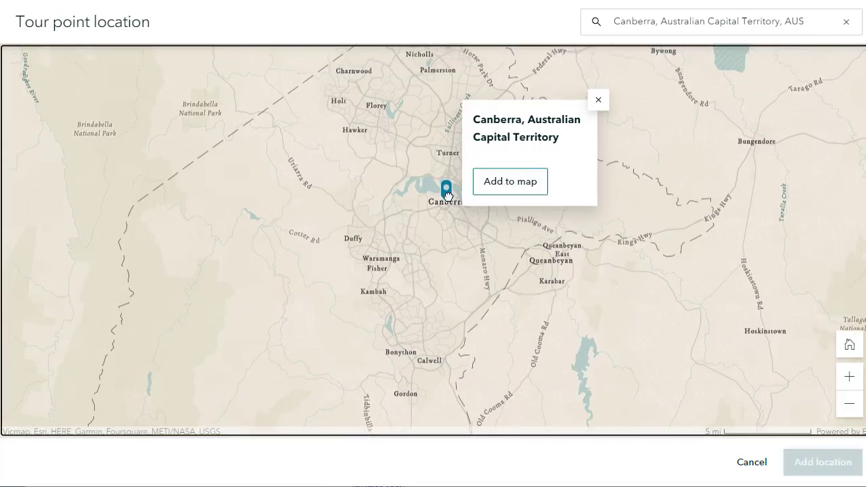
scroll(459, 199, up, 3)
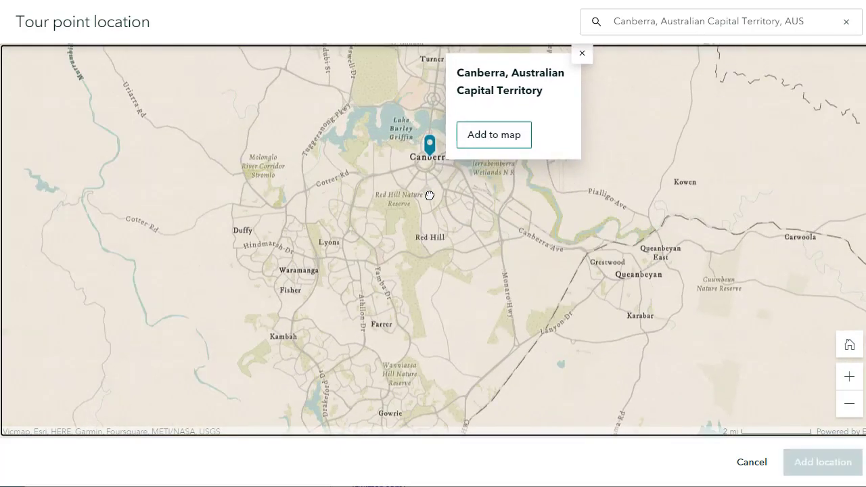
click(505, 155)
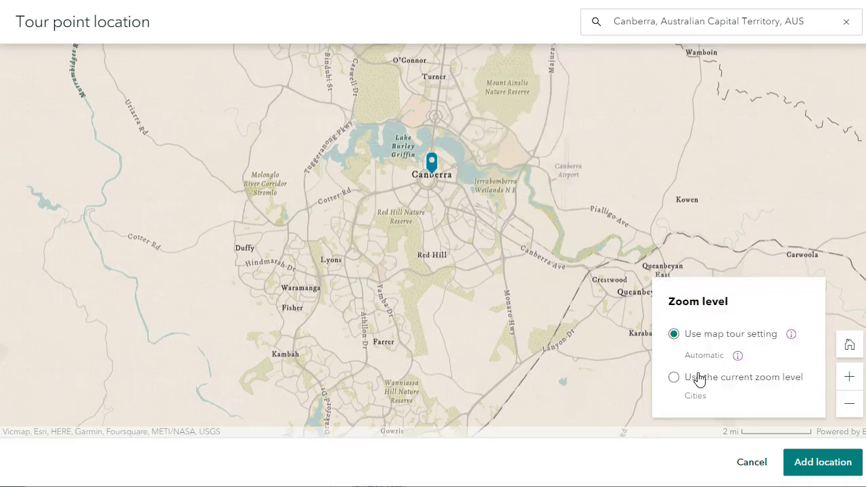
click(674, 377)
click(808, 462)
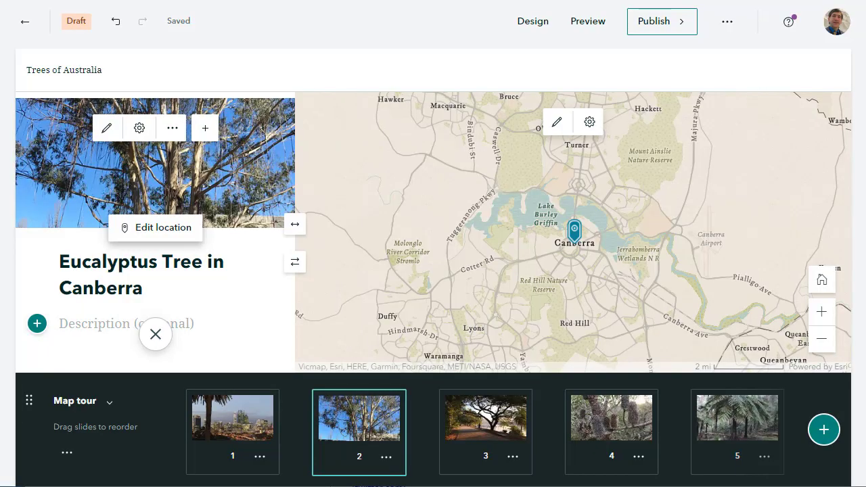
- Search 'brisbane' and pin the Poinciana slide's tour point at Brisbane, Queensland, keeping the current zoom
click(507, 432)
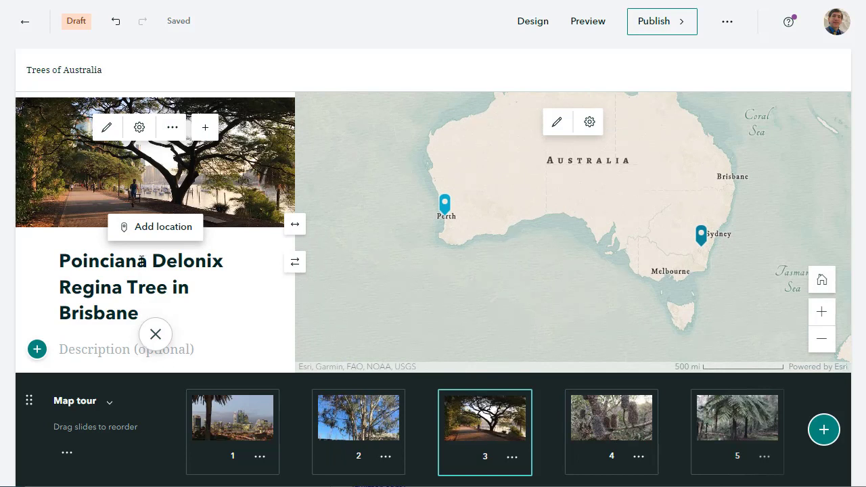
click(147, 233)
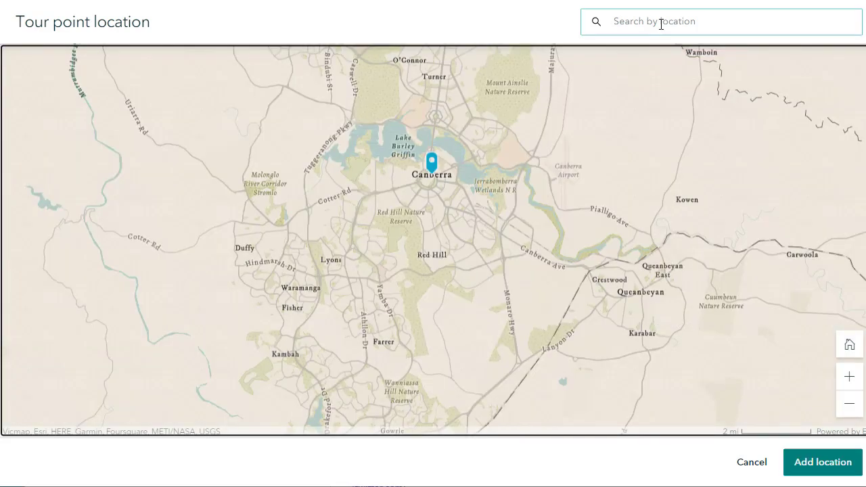
click(662, 24)
text(brisbane)
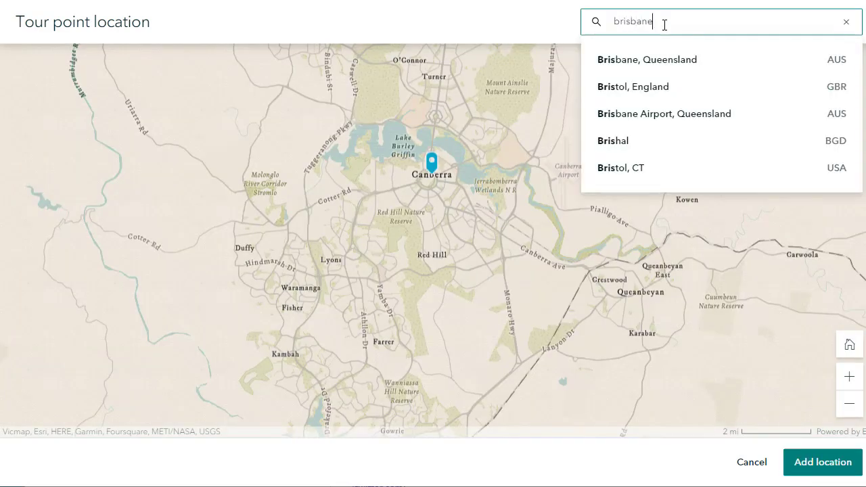
click(660, 61)
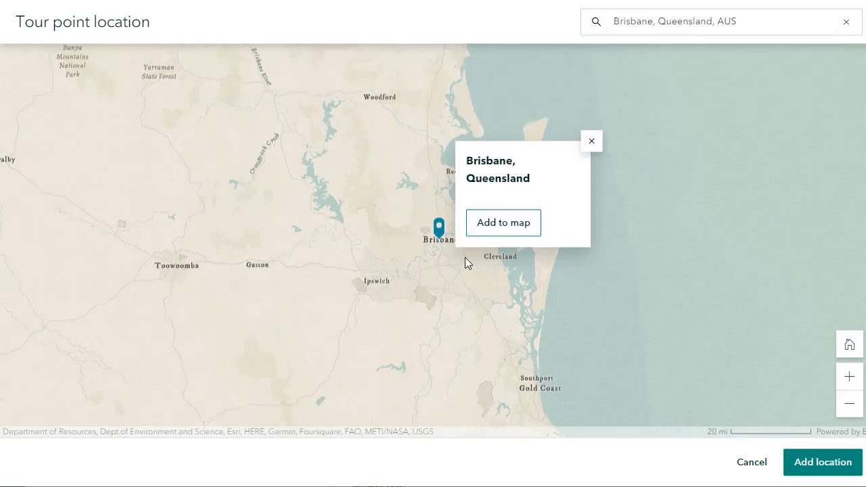
click(513, 228)
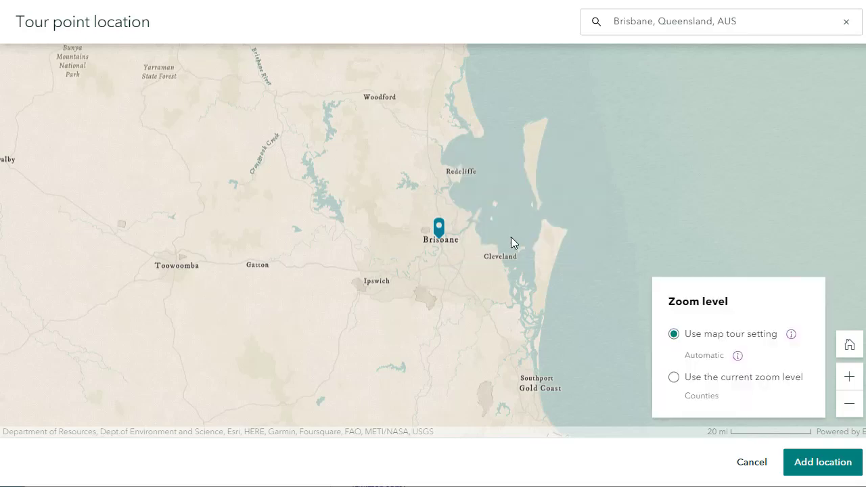
click(674, 378)
click(808, 463)
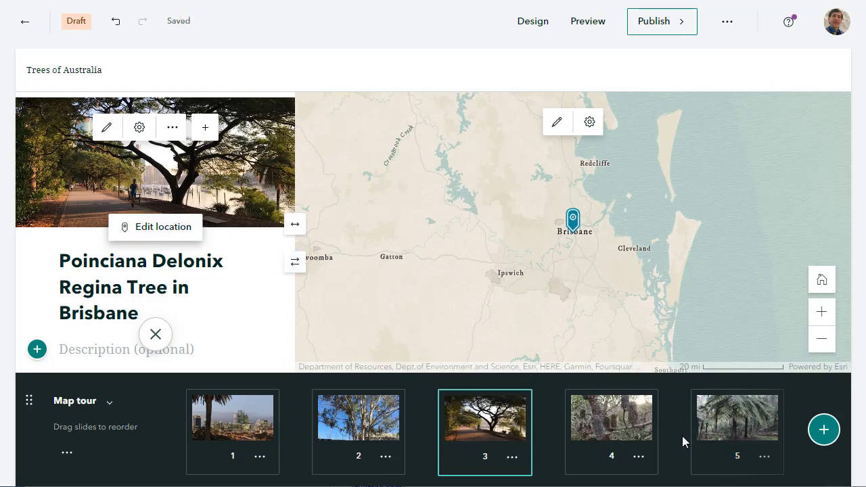
- On the Banksia Tree in Sydney slide, begin a 'sydney' location search, then open a new Chrome tab
click(639, 438)
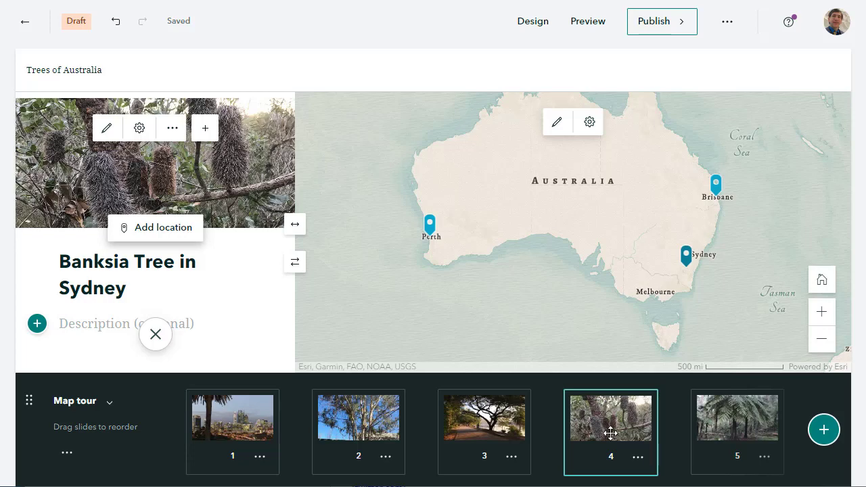
click(522, 435)
click(568, 442)
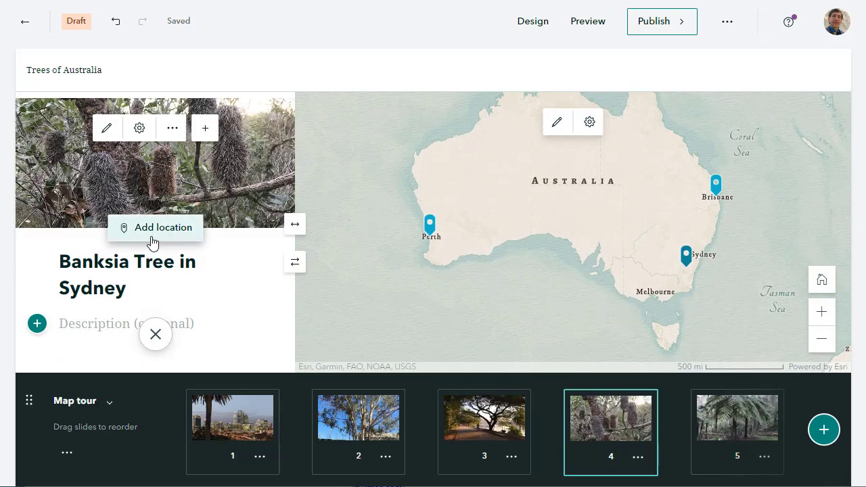
click(153, 232)
click(686, 27)
text(sydney)
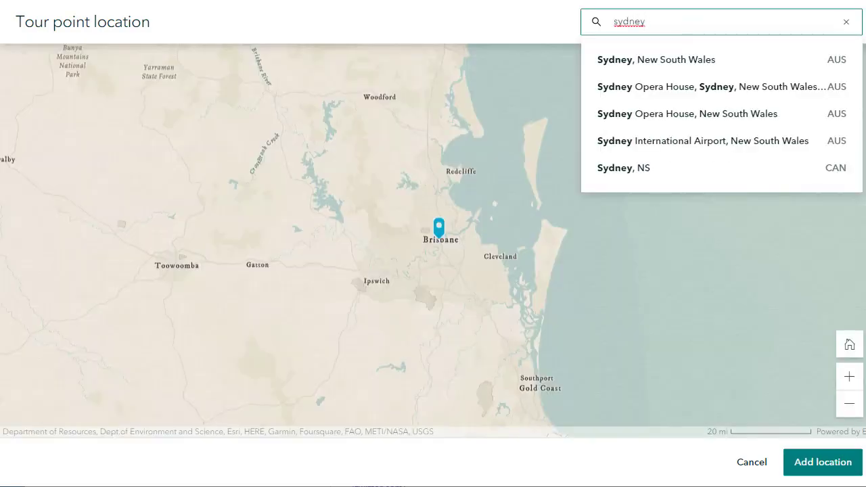
key(ctrl+t)
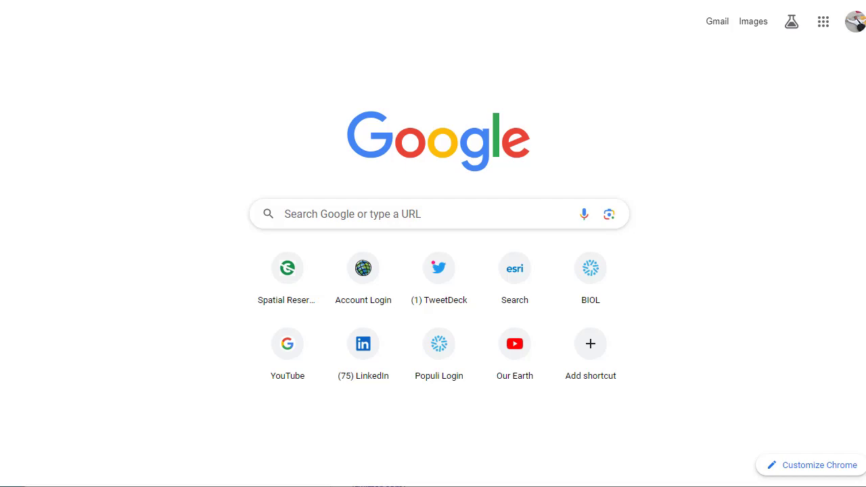
text(www.arc)
key(Return)
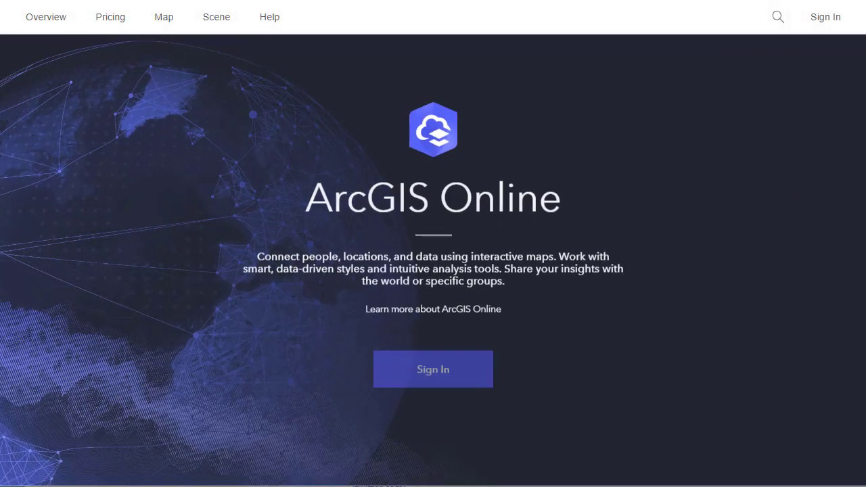
click(164, 19)
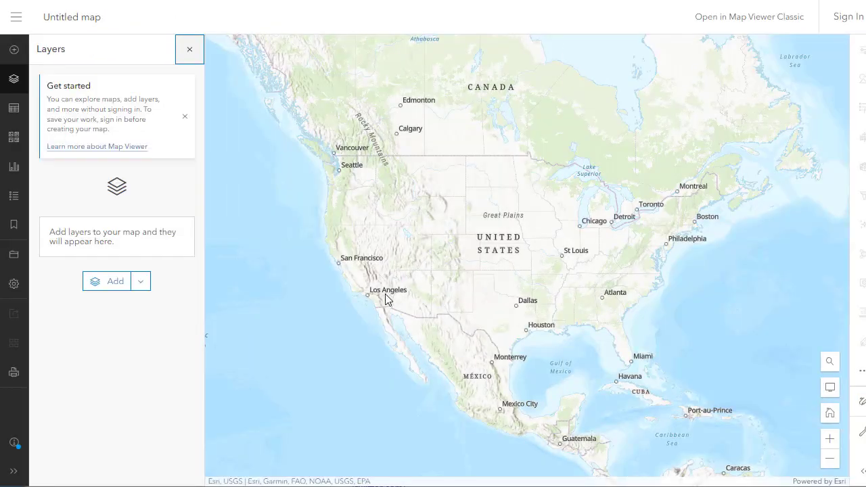
- Navigate the map to Horsley Park in western Sydney and turn on the coordinate conversion tool
drag(386, 300, 690, 187)
scroll(500, 298, down, 5)
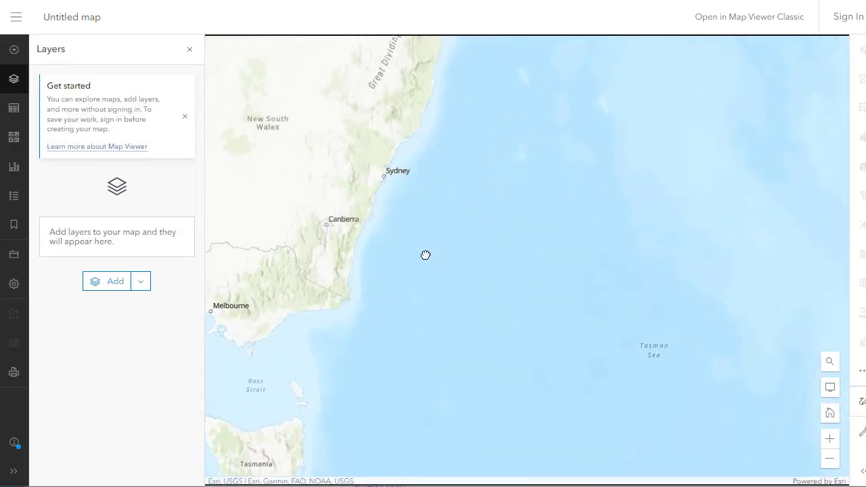
scroll(449, 233, up, 5)
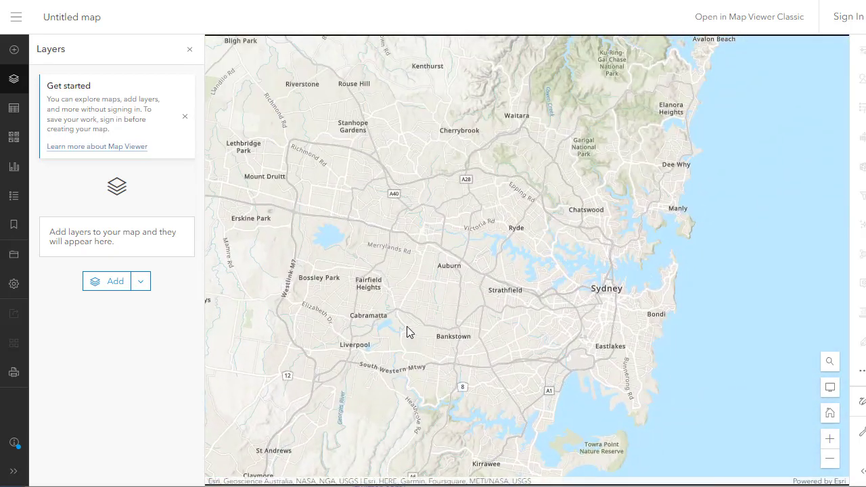
scroll(342, 291, down, 2)
scroll(623, 338, up, 2)
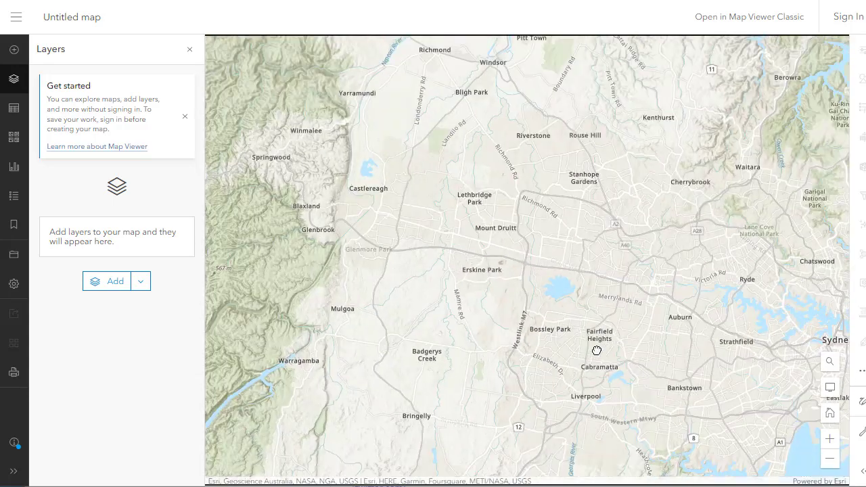
drag(596, 366, 437, 323)
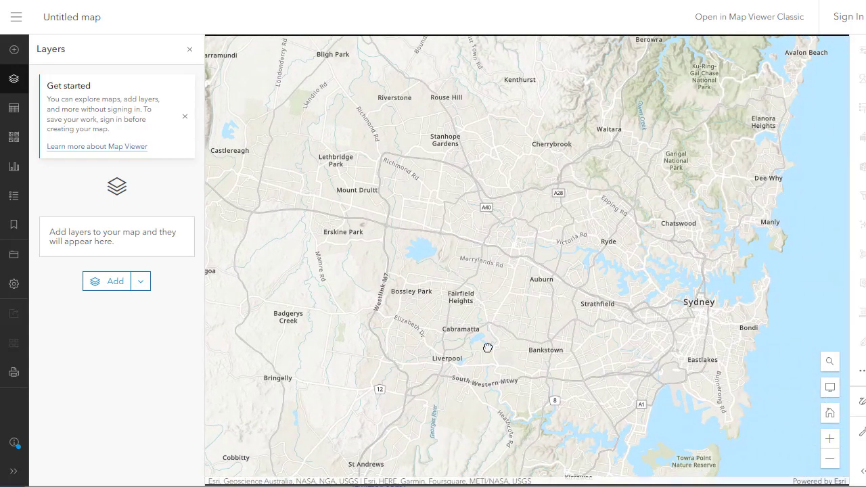
scroll(490, 351, up, 2)
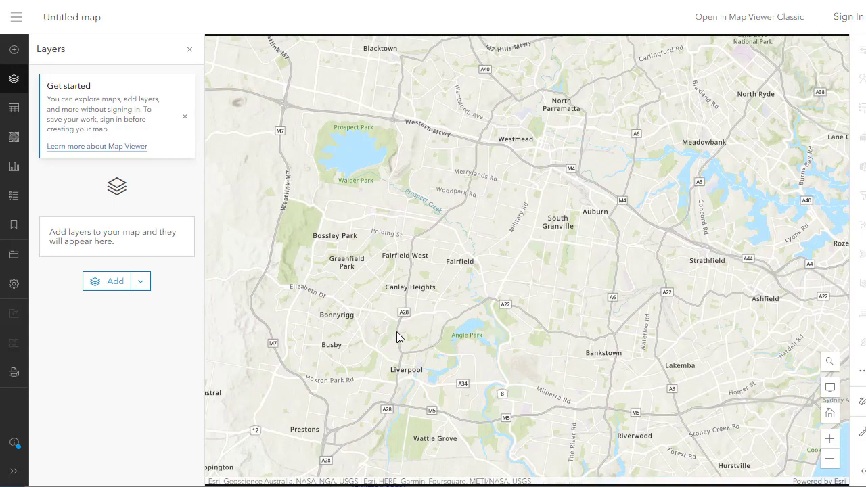
scroll(322, 325, up, 1)
drag(320, 309, 414, 367)
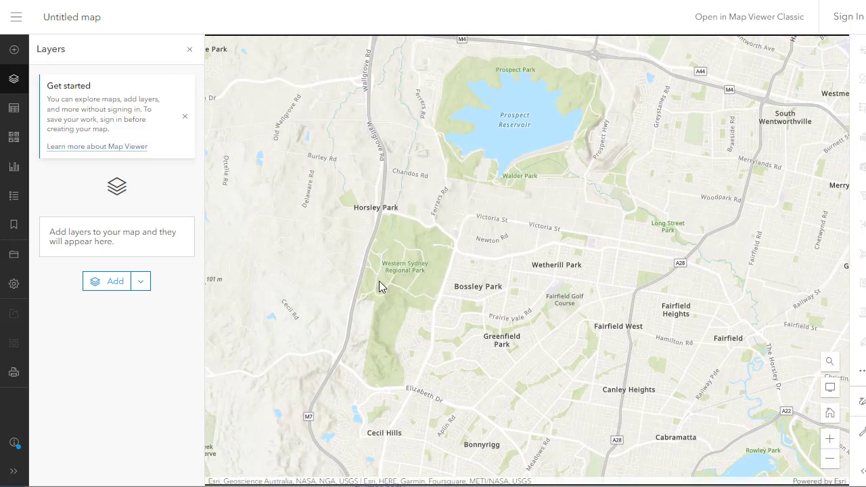
drag(379, 287, 379, 302)
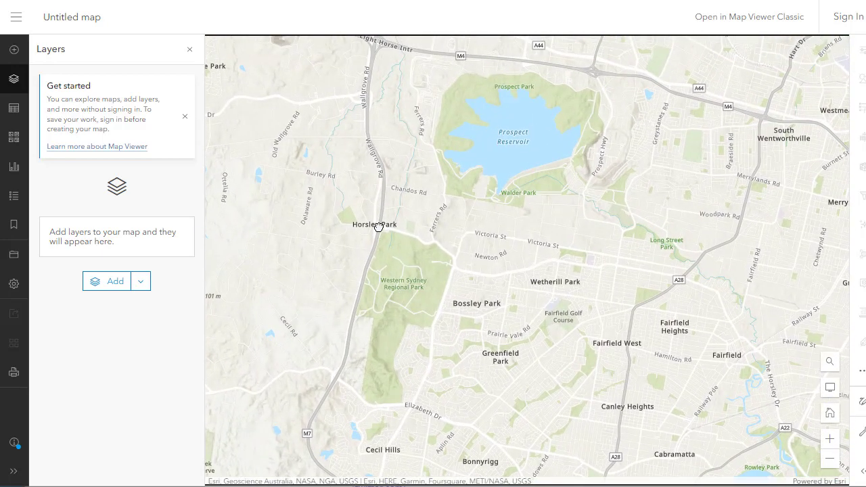
click(861, 374)
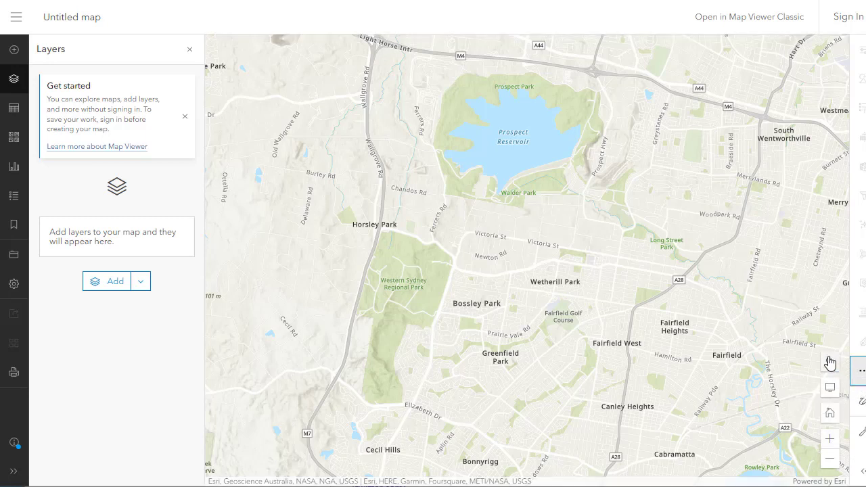
click(861, 375)
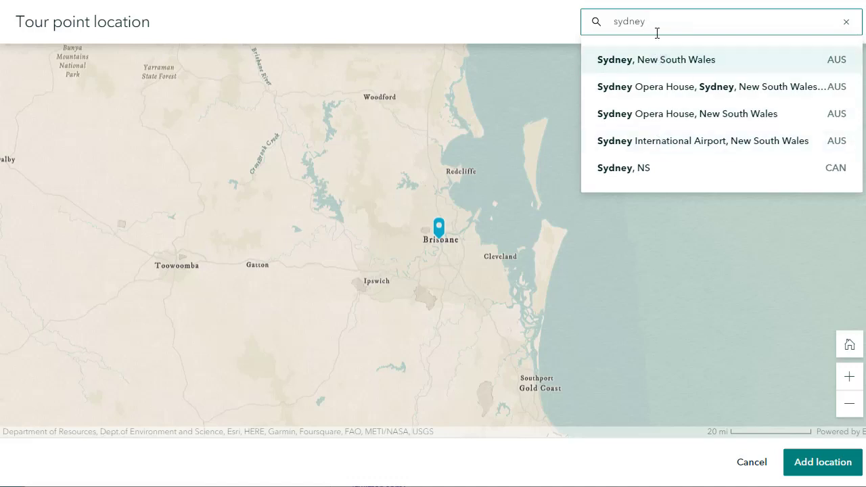
- Replace the location search text with the coordinates 150.8, -33.8 and go to them
drag(658, 22, 566, 21)
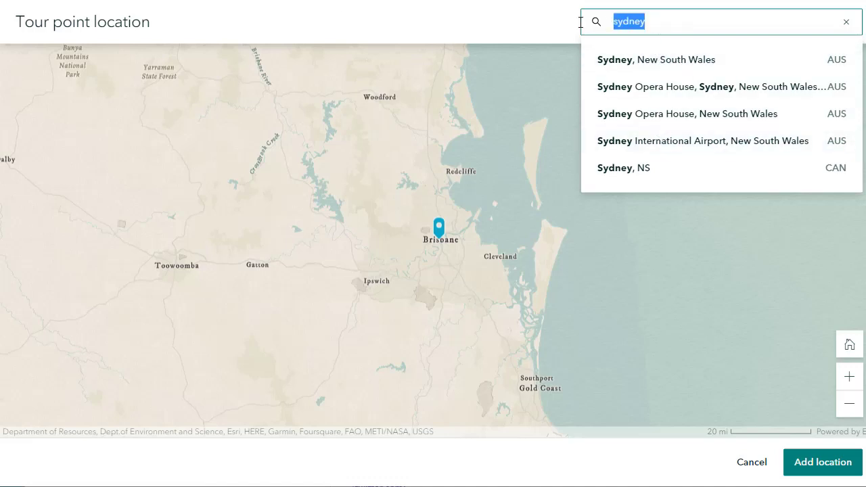
text(150.)
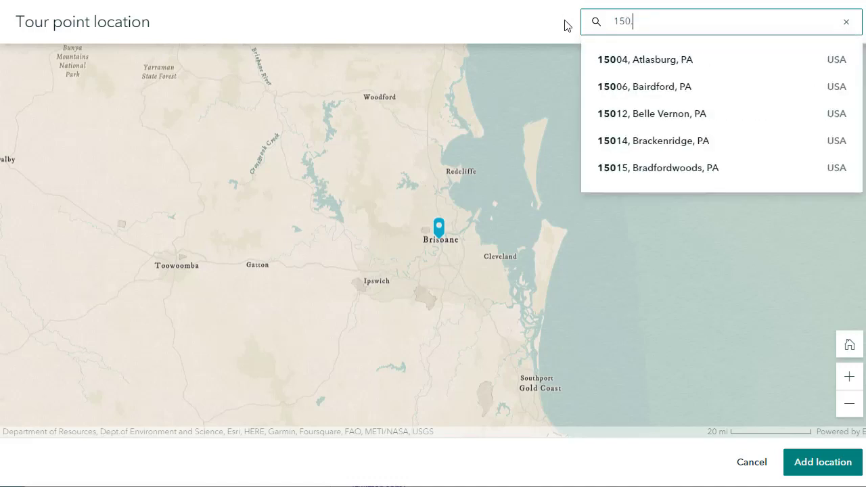
text(8, -33.8.0)
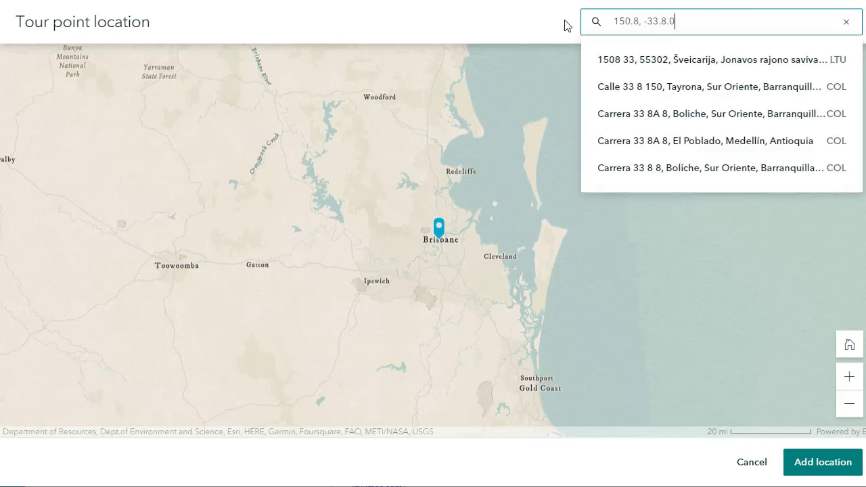
key(Return)
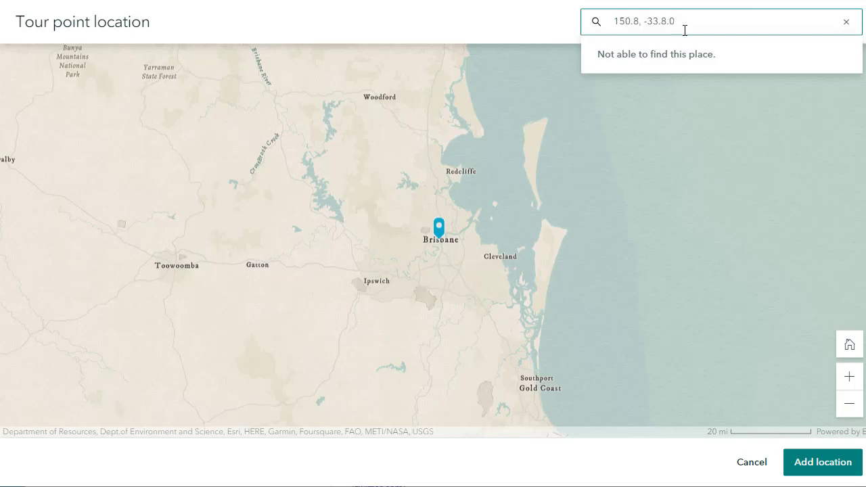
key(BackSpace)
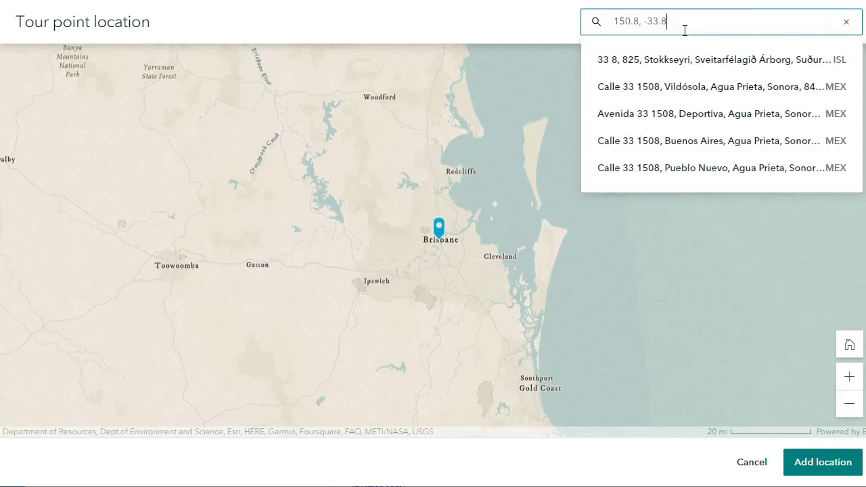
key(Return)
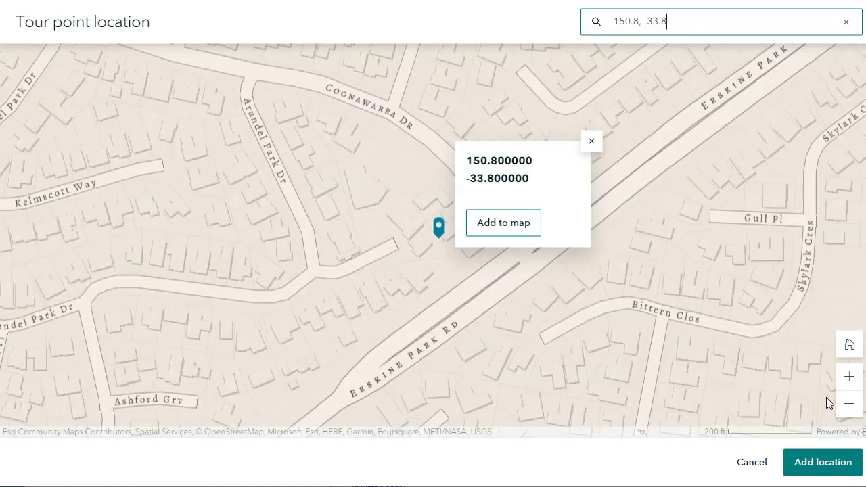
- Zoom out to a 5 mi scale and add the point at the current zoom level
click(846, 404)
click(847, 405)
click(849, 406)
click(850, 408)
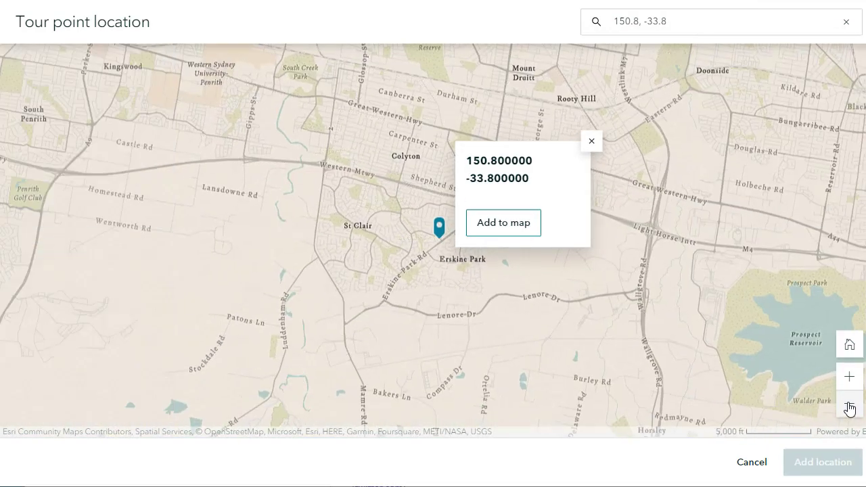
click(850, 408)
click(850, 407)
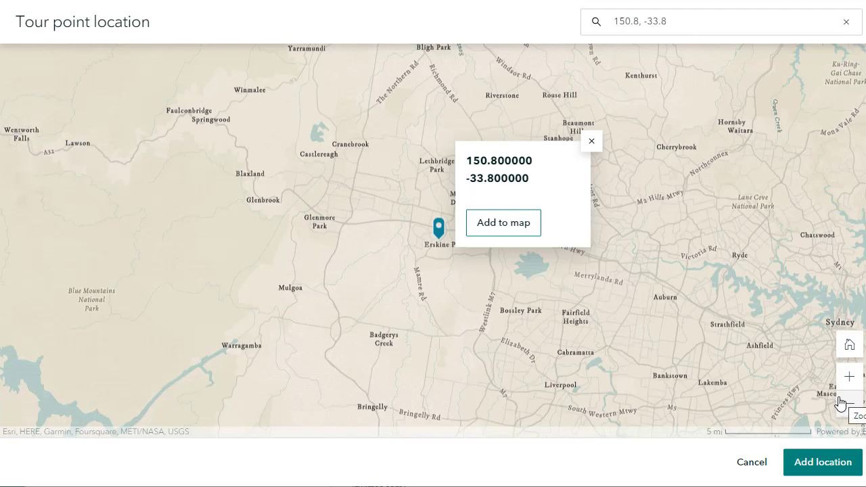
click(515, 232)
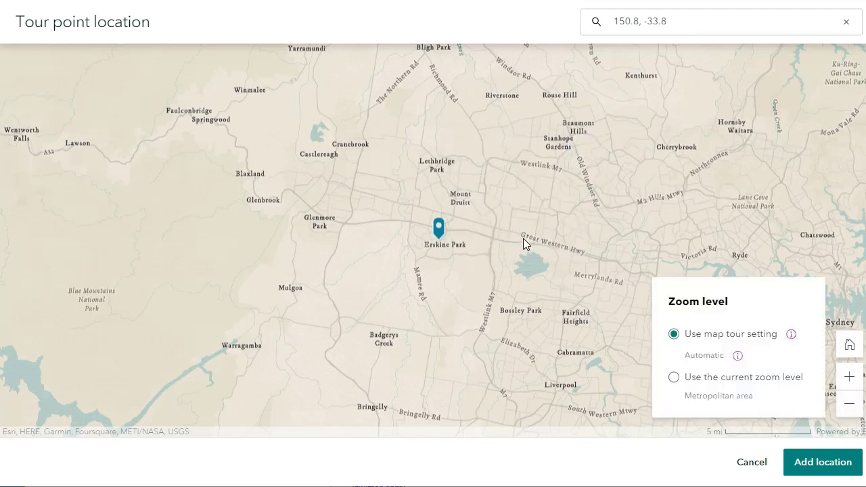
click(674, 377)
click(798, 462)
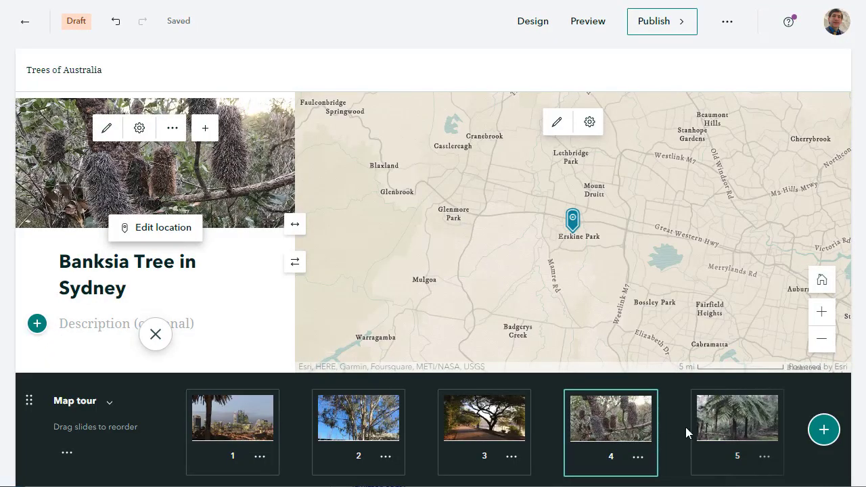
- Open the Rough Tree-fern slide's location picker and bring the map to east of Melbourne
click(718, 428)
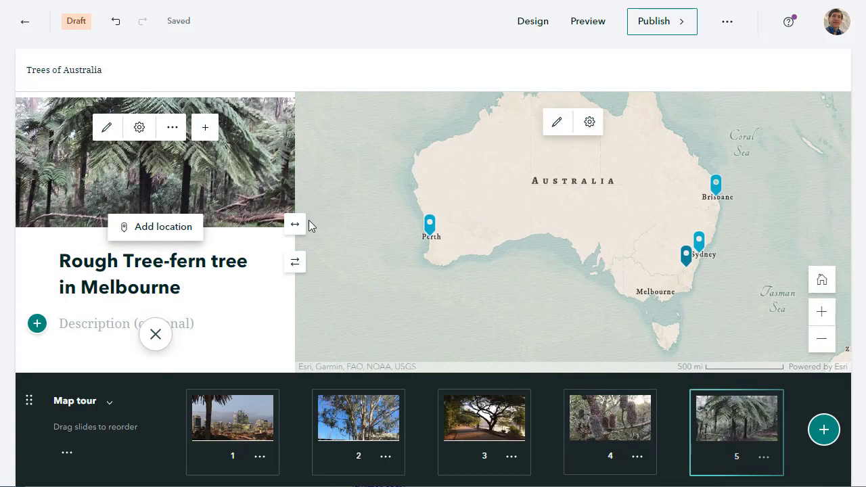
click(164, 233)
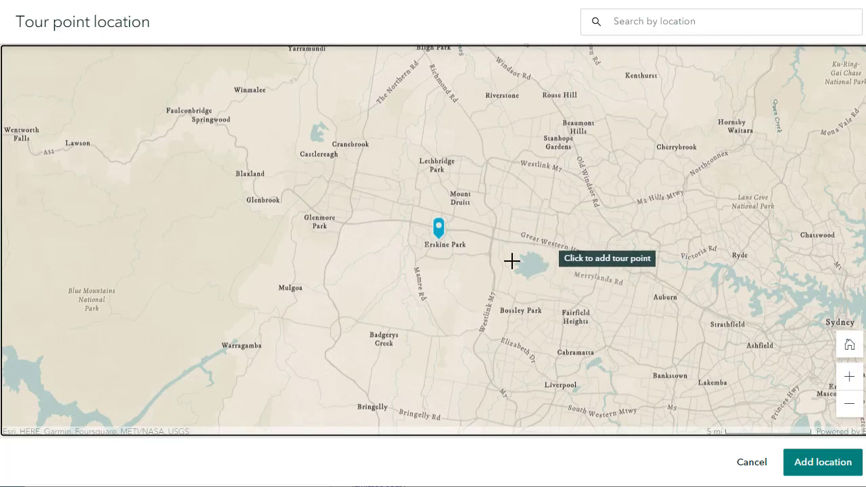
click(850, 403)
click(850, 404)
drag(493, 361, 666, 190)
drag(478, 295, 562, 244)
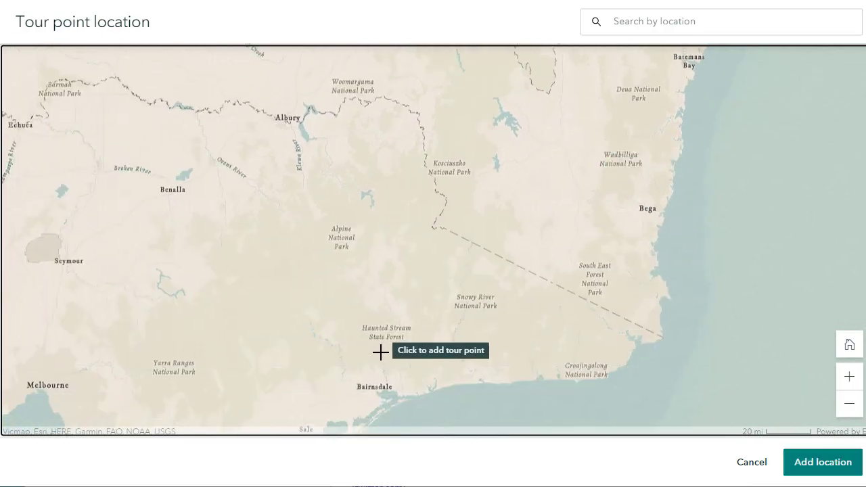
drag(379, 352, 458, 174)
scroll(308, 230, up, 2)
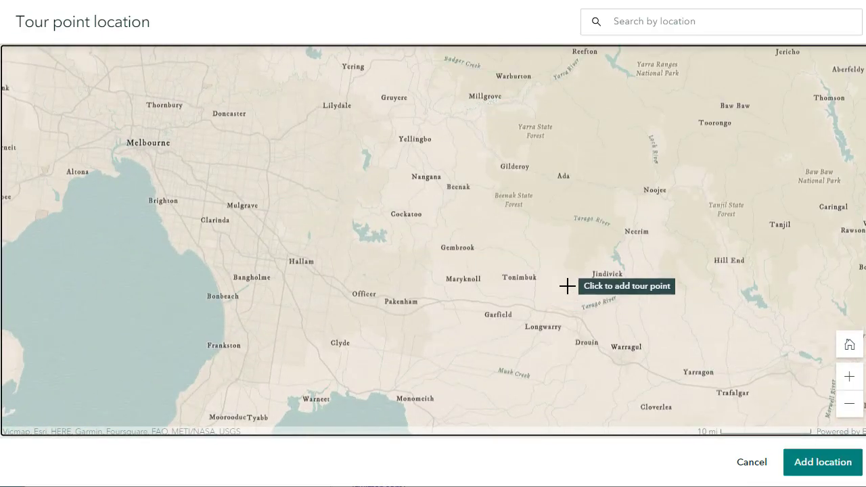
scroll(484, 268, up, 1)
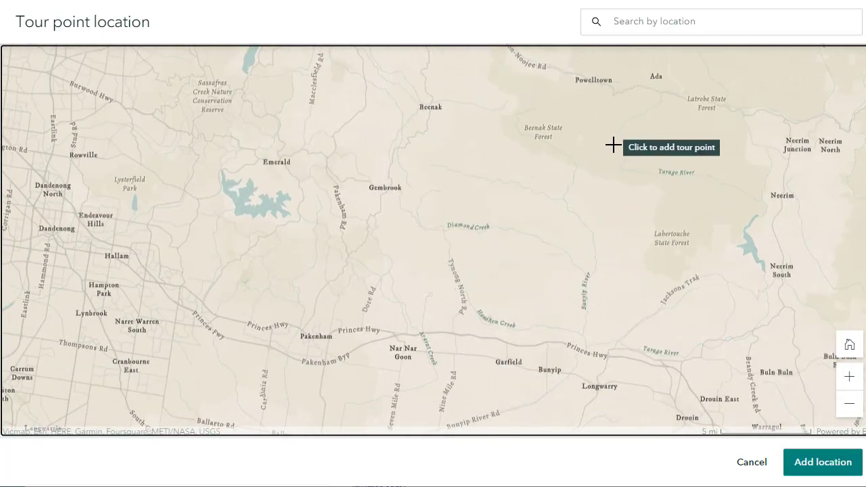
- Drop the tour point near Beenak State Forest using the current zoom level
click(563, 144)
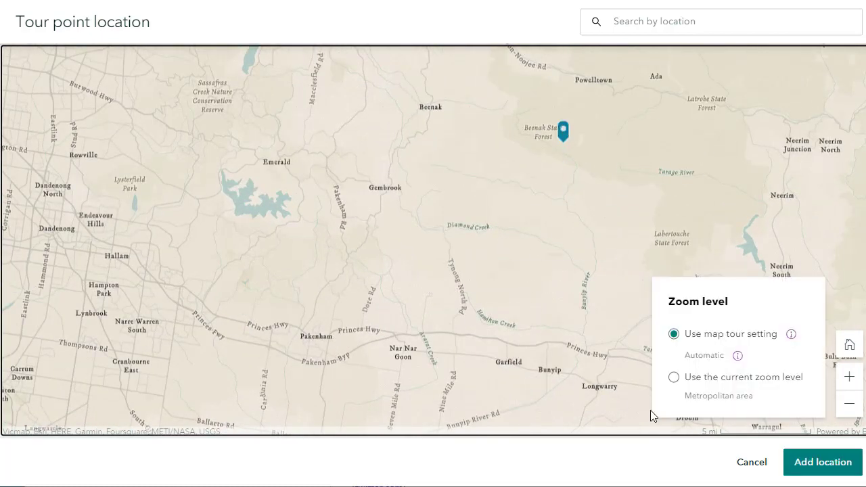
click(678, 381)
click(820, 467)
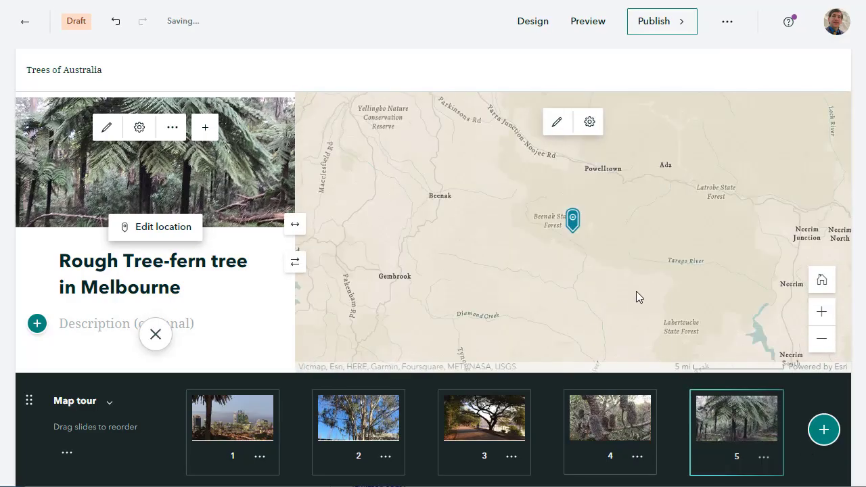
- Review the Perth, Canberra, Brisbane, Sydney and Melbourne slides, then drag Melbourne toward Sydney
click(278, 422)
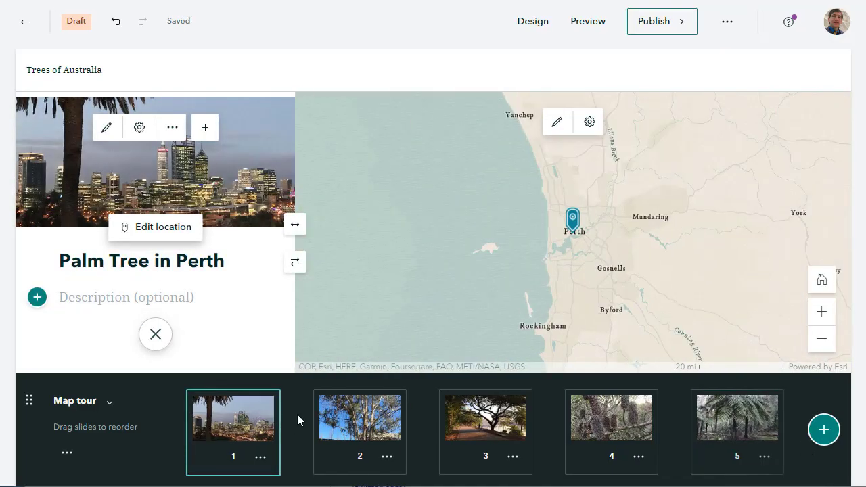
click(342, 416)
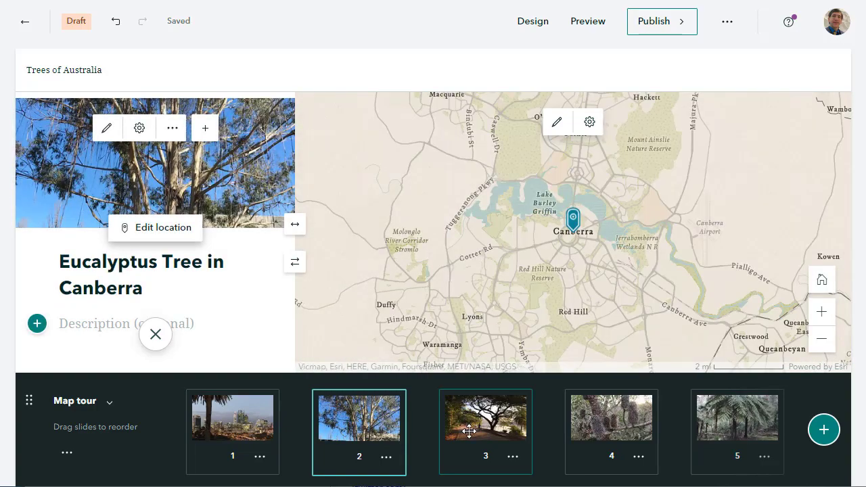
click(470, 431)
click(613, 423)
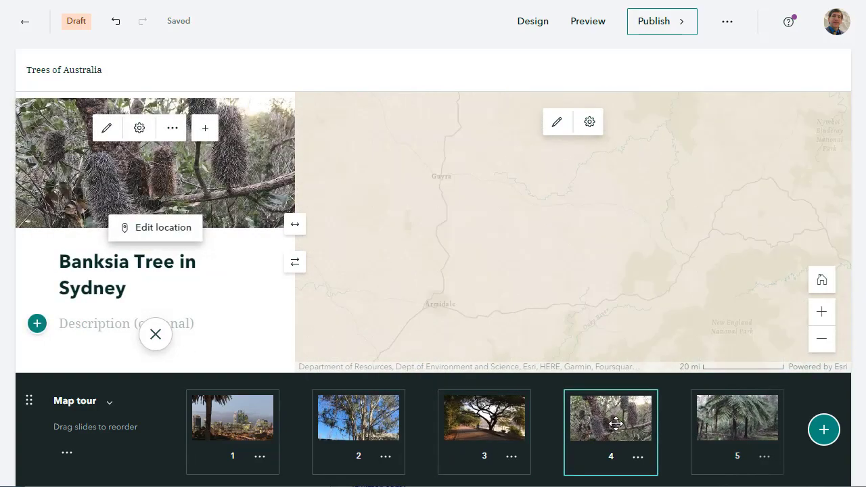
click(731, 432)
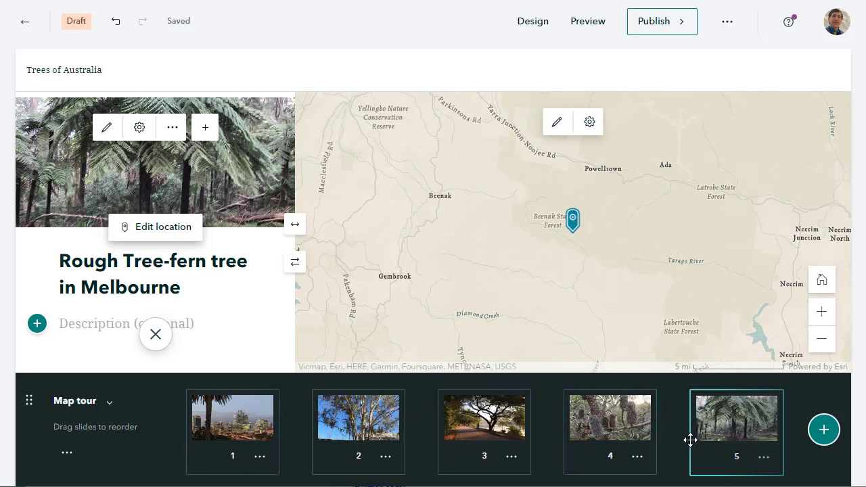
drag(693, 443, 745, 457)
- Set sharing to Organization and publish Trees of Australia
click(658, 26)
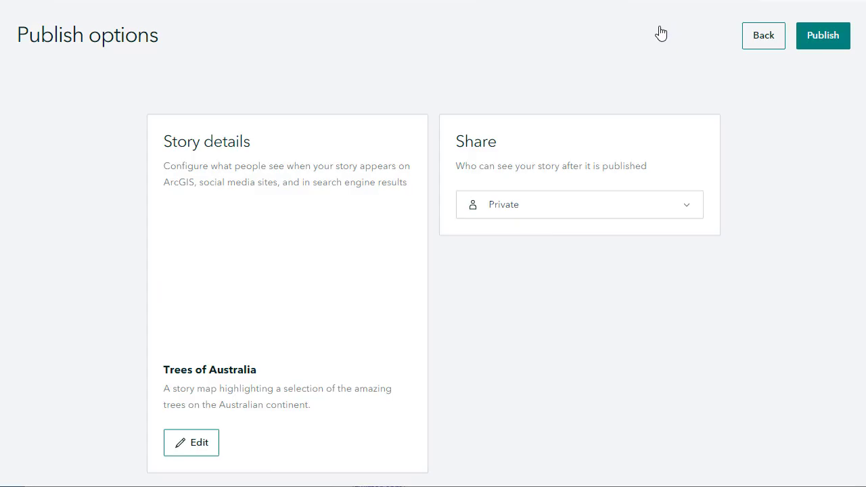
click(533, 209)
click(561, 281)
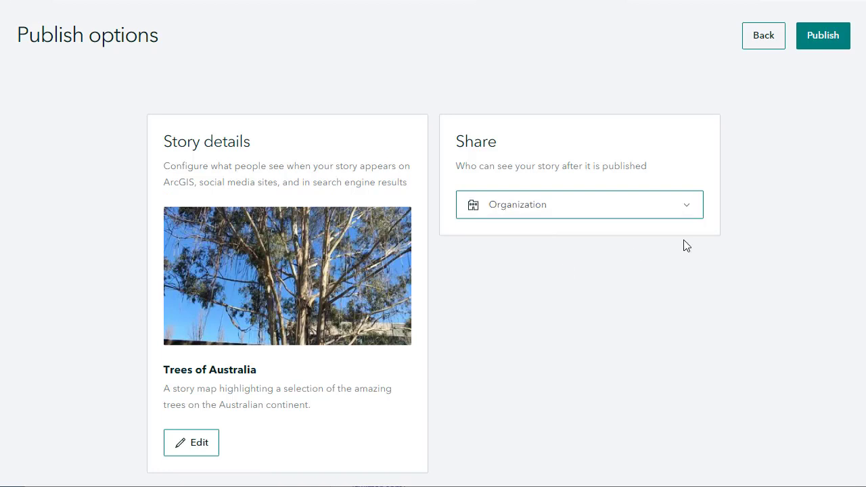
click(812, 37)
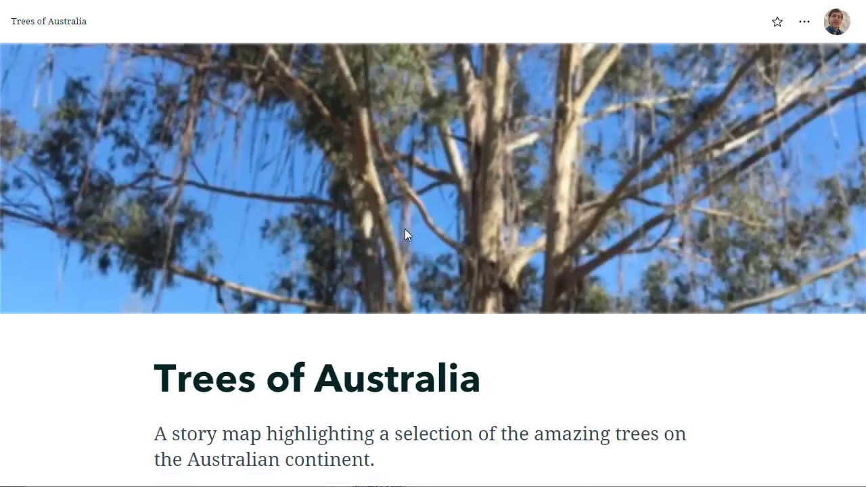
- Scroll through the published tree list, stopping at the Palm Tree in Perth stop
scroll(404, 231, down, 5)
scroll(405, 231, down, 3)
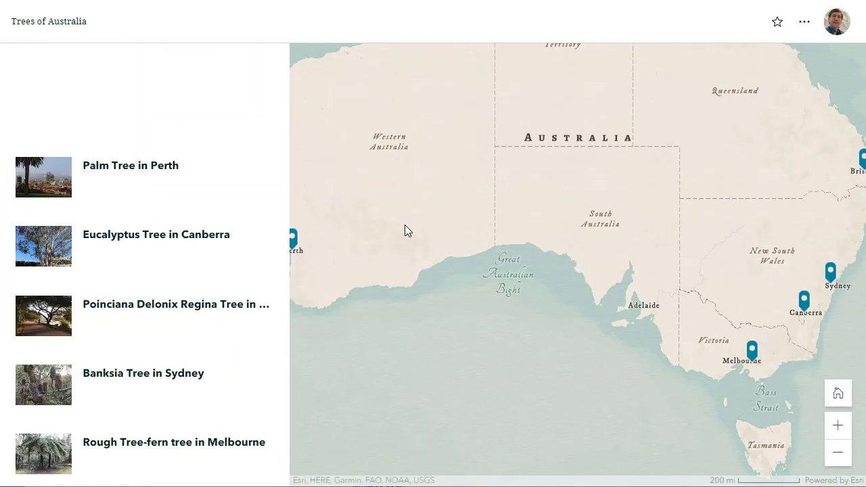
click(67, 184)
scroll(170, 253, down, 5)
scroll(173, 253, down, 5)
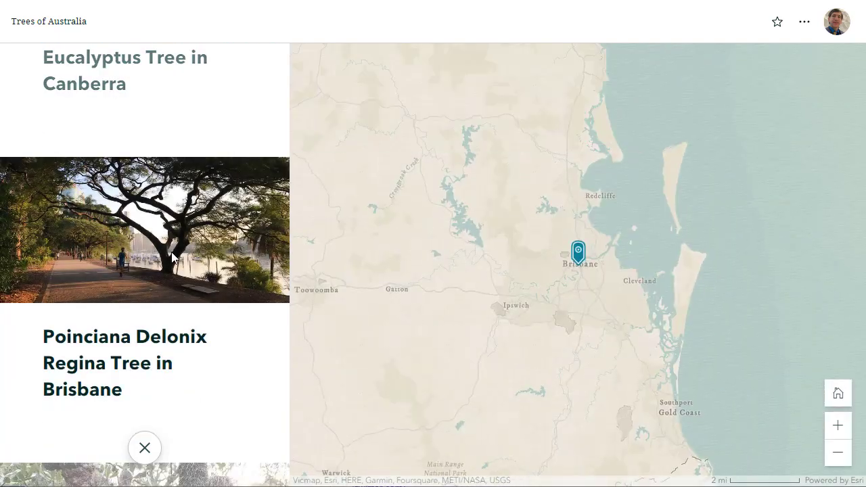
scroll(173, 254, down, 2)
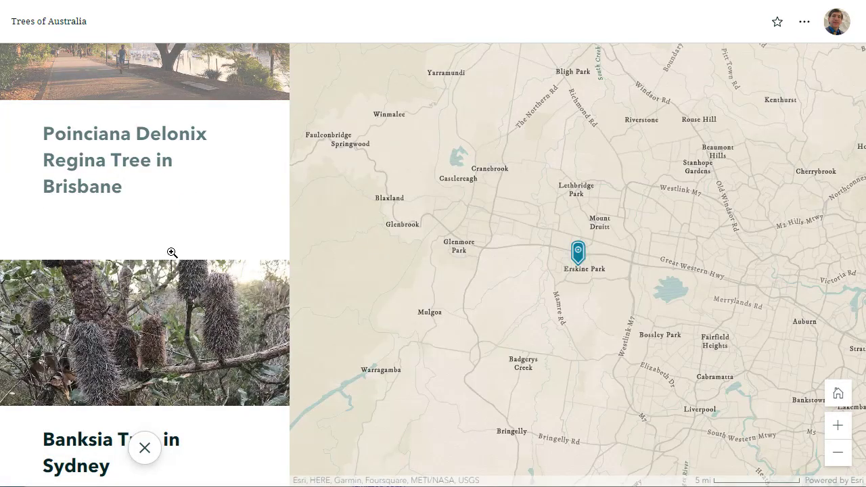
scroll(171, 256, down, 5)
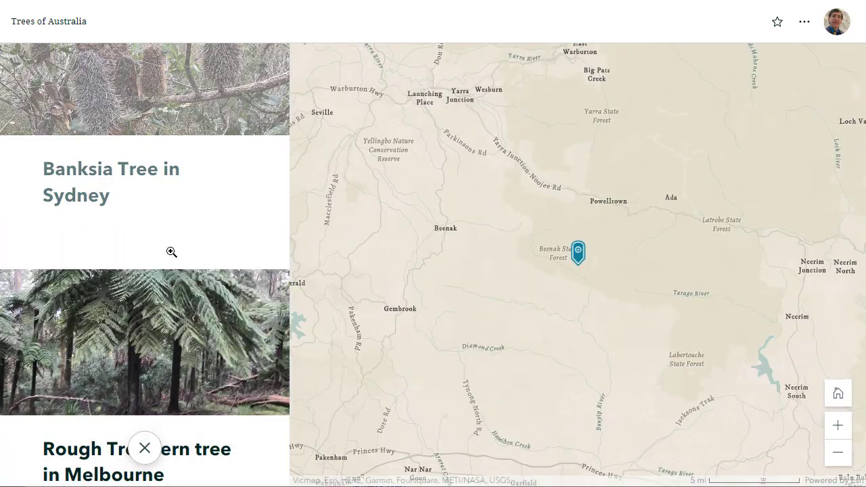
scroll(171, 256, up, 5)
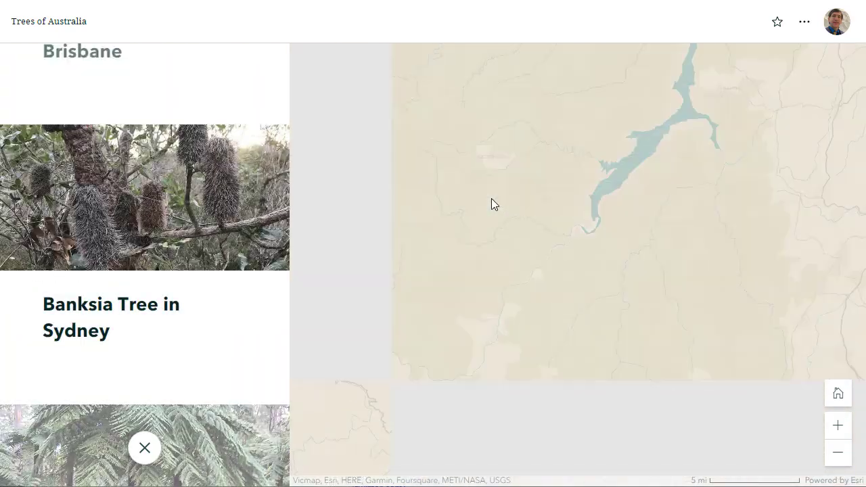
- Zoom out to all of Australia and jump to the Melbourne tree stop
click(841, 461)
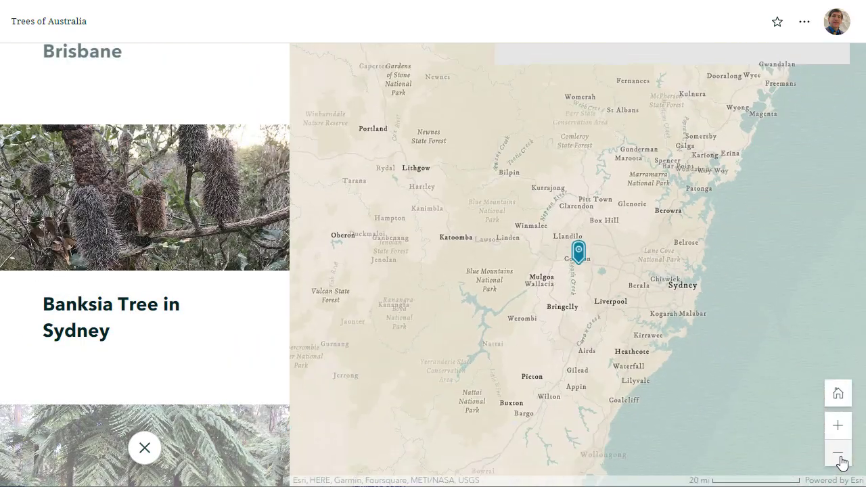
click(841, 460)
click(842, 461)
click(842, 461)
drag(623, 389, 702, 397)
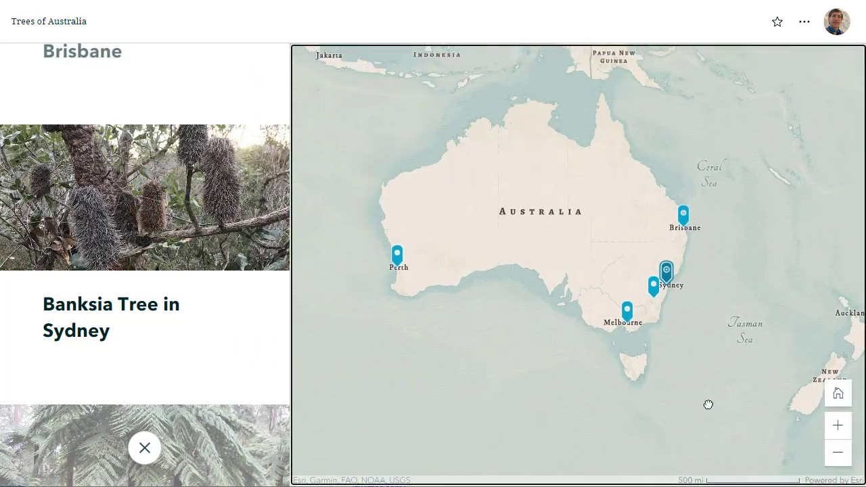
click(627, 310)
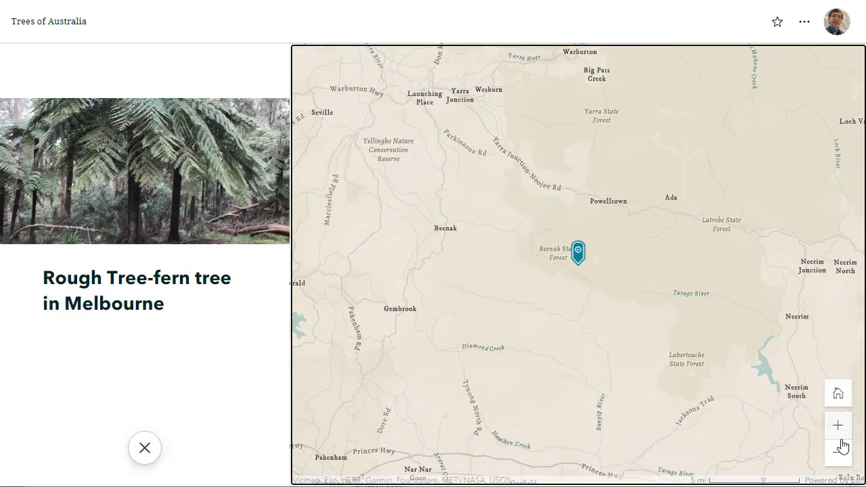
click(840, 450)
click(840, 450)
click(839, 450)
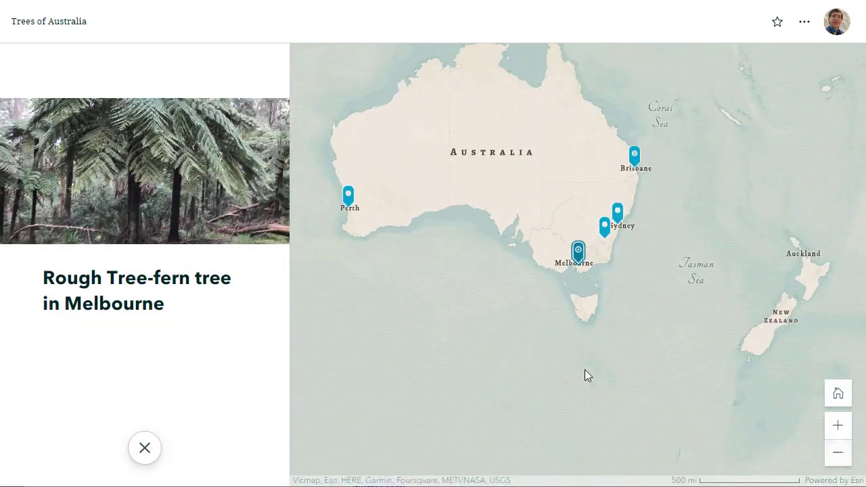
drag(559, 368, 617, 411)
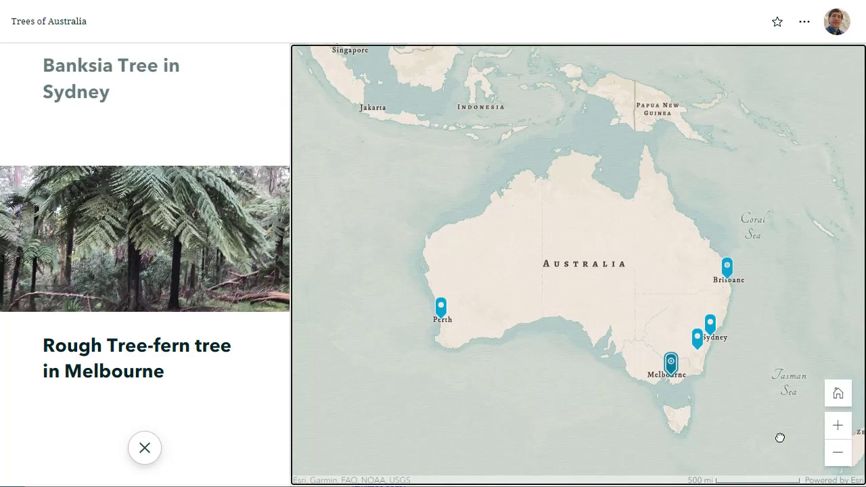
- Zoom in and back out over the pins, then bring up the story's '...' options
click(839, 426)
drag(702, 410, 687, 312)
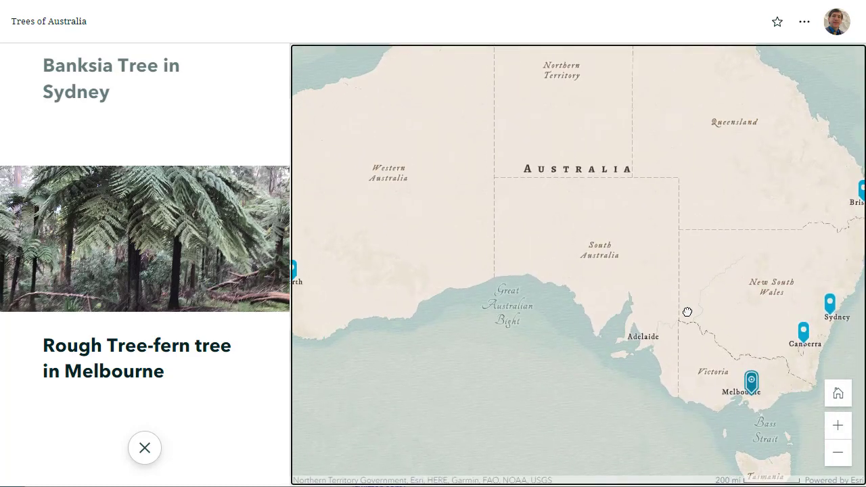
click(839, 455)
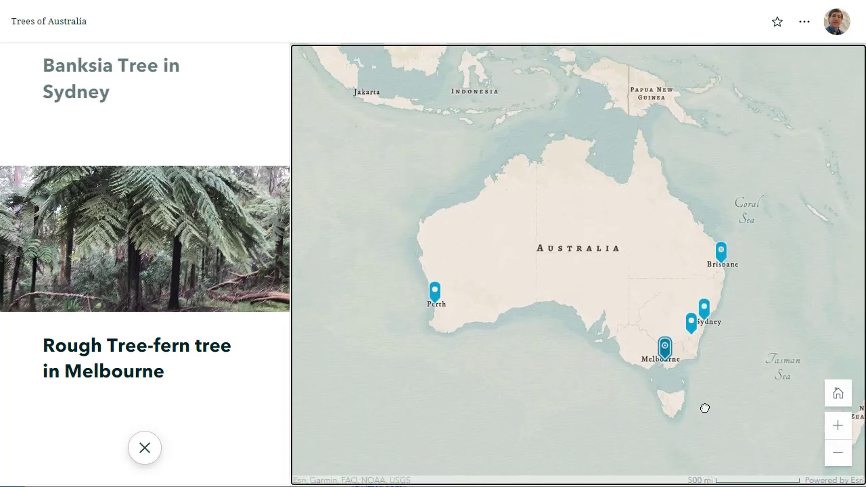
click(803, 23)
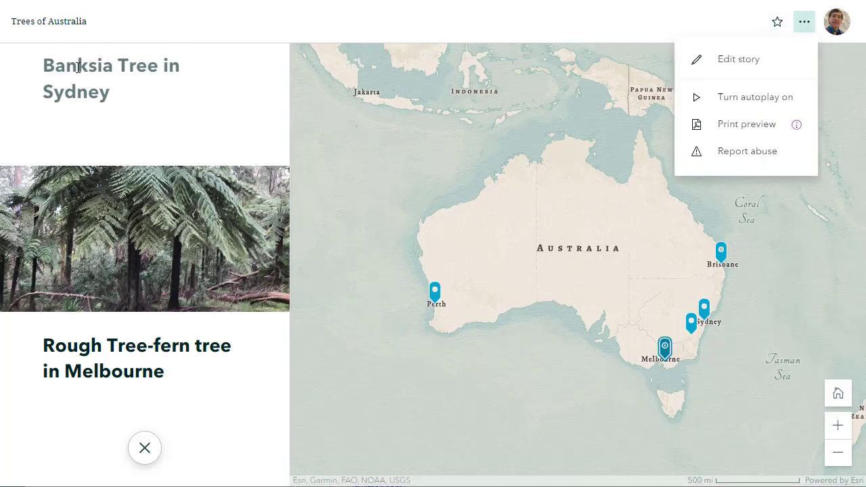
- Dismiss the image replacement in the editor without making changes
scroll(140, 146, up, 10)
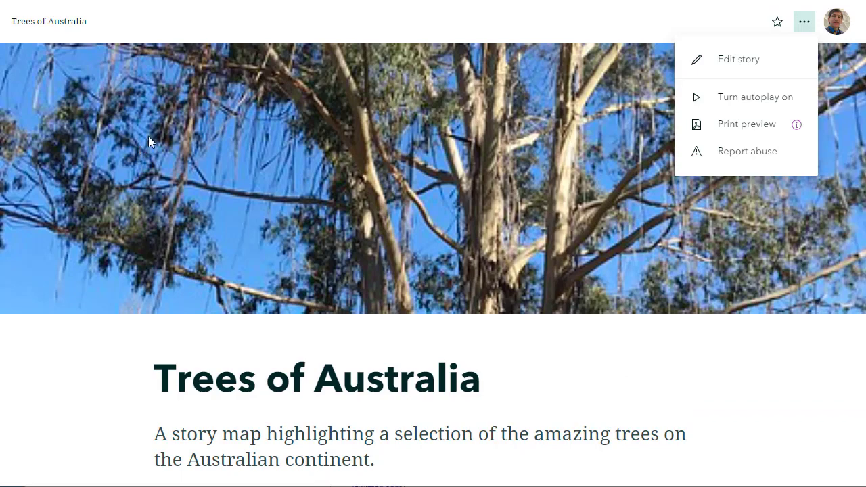
scroll(301, 170, down, 4)
scroll(296, 155, up, 4)
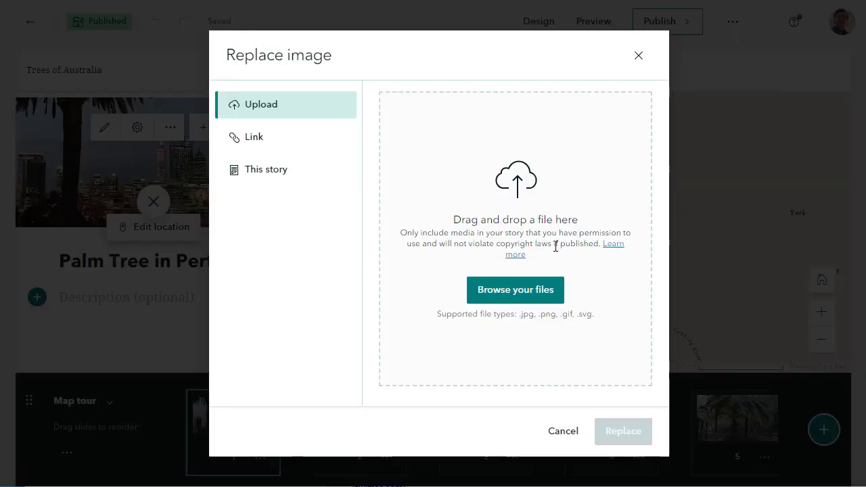
click(565, 433)
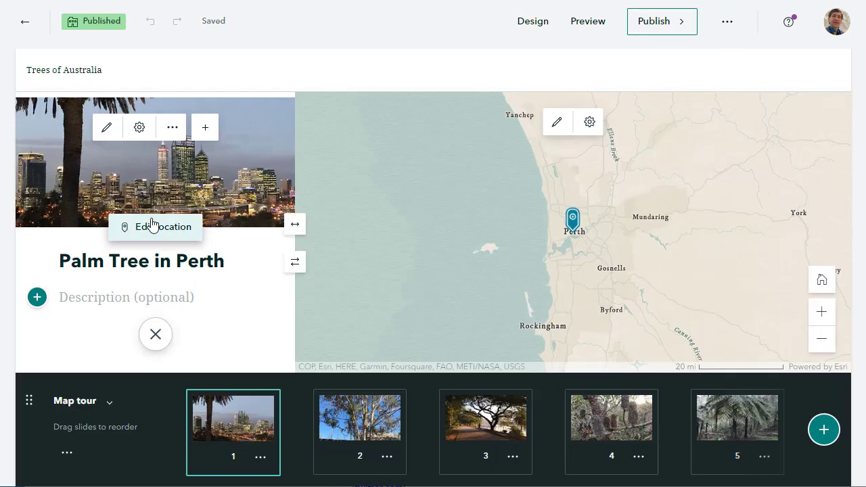
- Start replacing the Perth slide photo and choose the Link option in Replace image
click(173, 128)
click(203, 164)
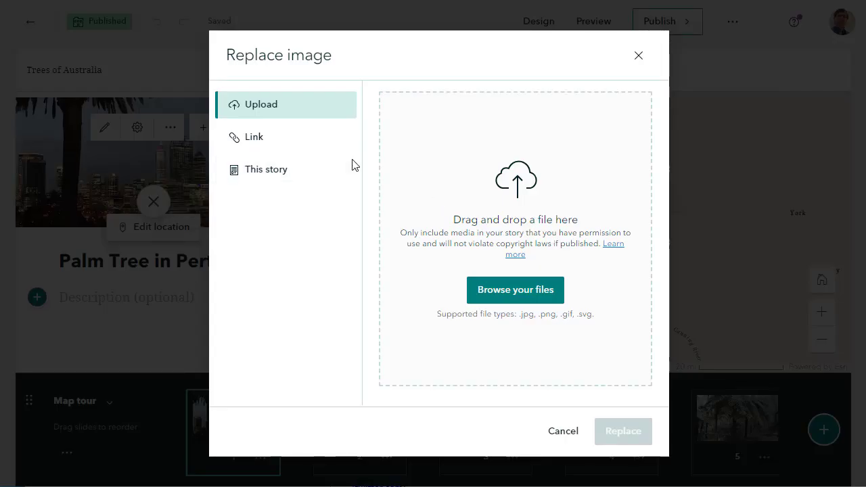
click(277, 145)
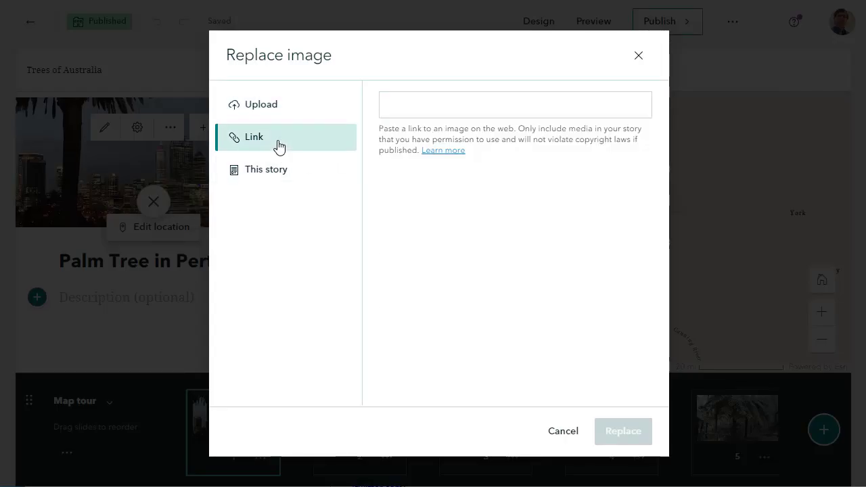
click(530, 172)
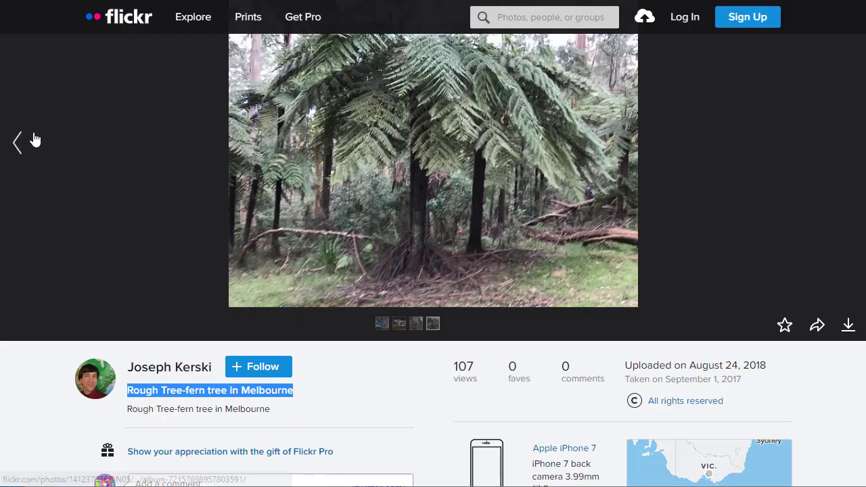
- Dismiss the Flickr ad, return to the album, and open the Palm Tree in Perth photo
click(31, 142)
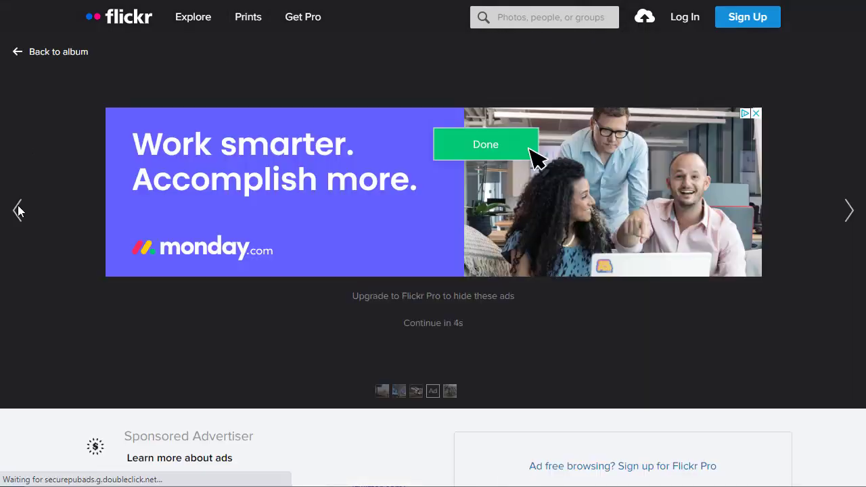
click(756, 113)
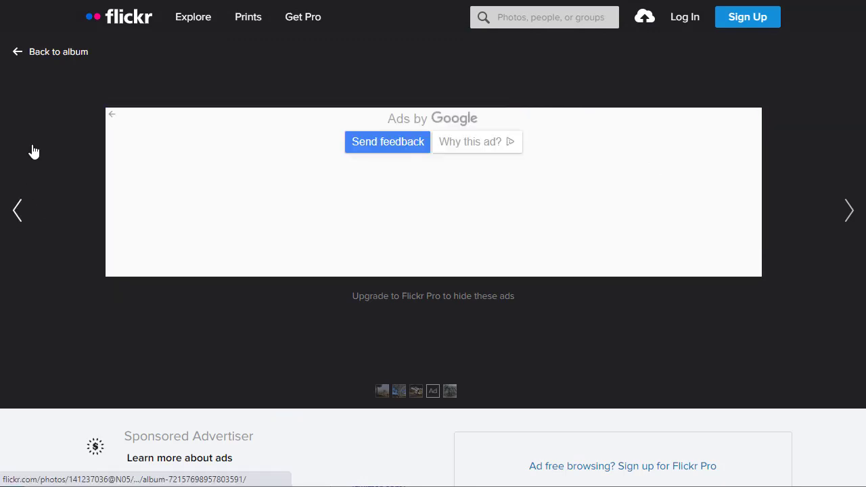
click(56, 57)
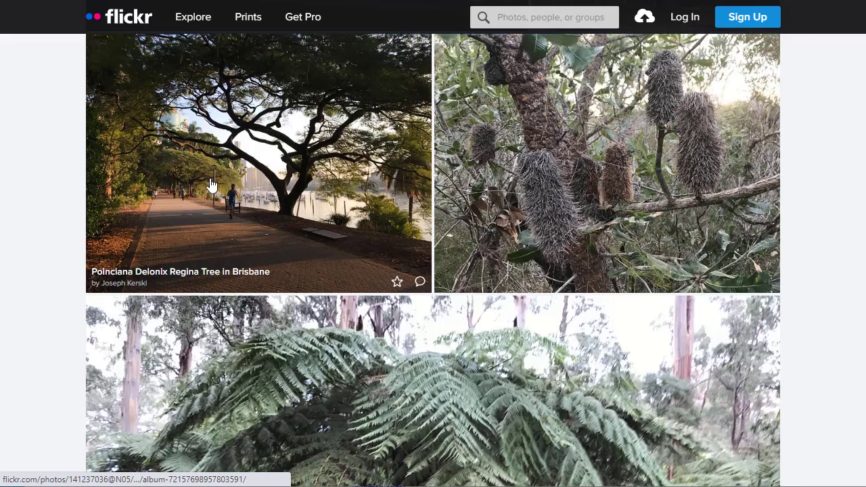
scroll(213, 185, up, 5)
click(333, 206)
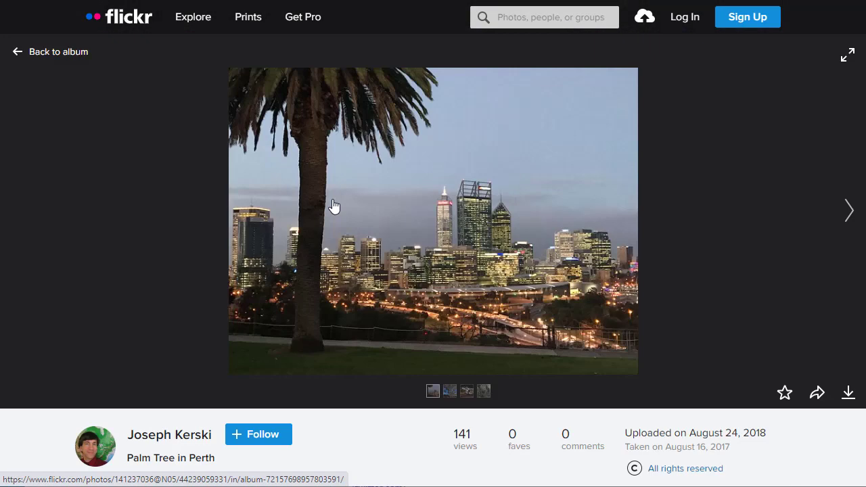
- Copy the image address of the photo's Medium 640 (640 × 480) size
click(849, 393)
click(762, 361)
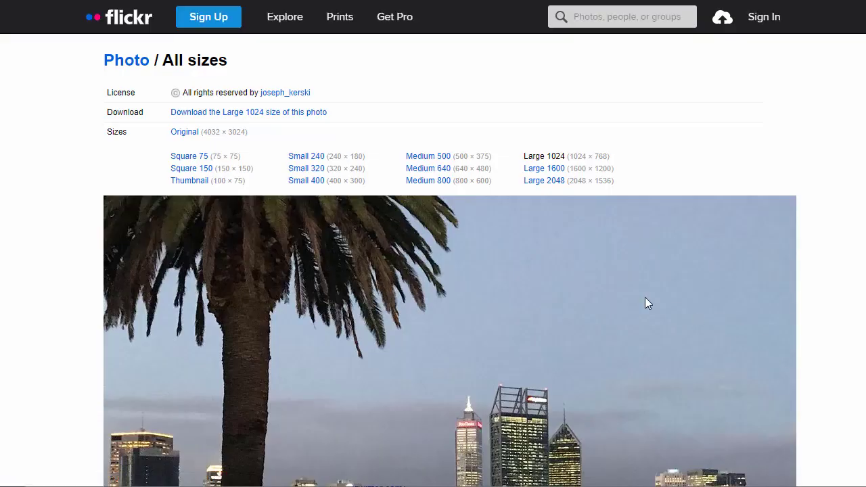
scroll(535, 273, down, 4)
scroll(531, 271, up, 2)
scroll(528, 269, up, 2)
click(429, 168)
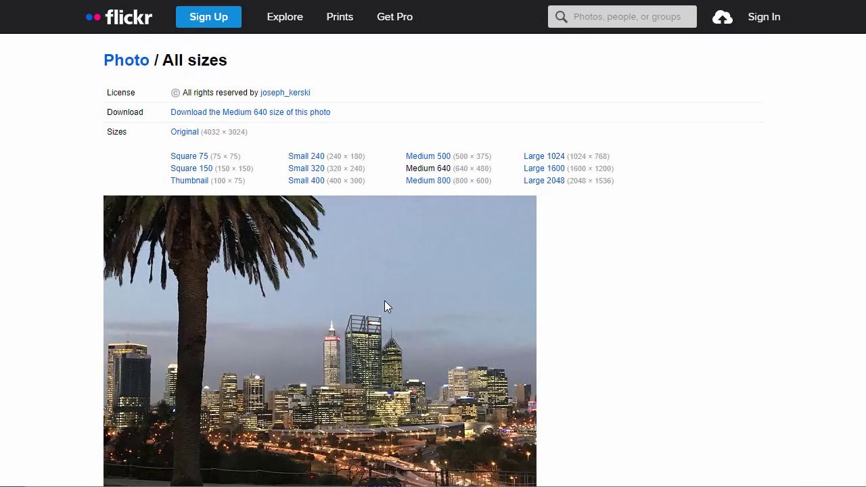
right_click(380, 299)
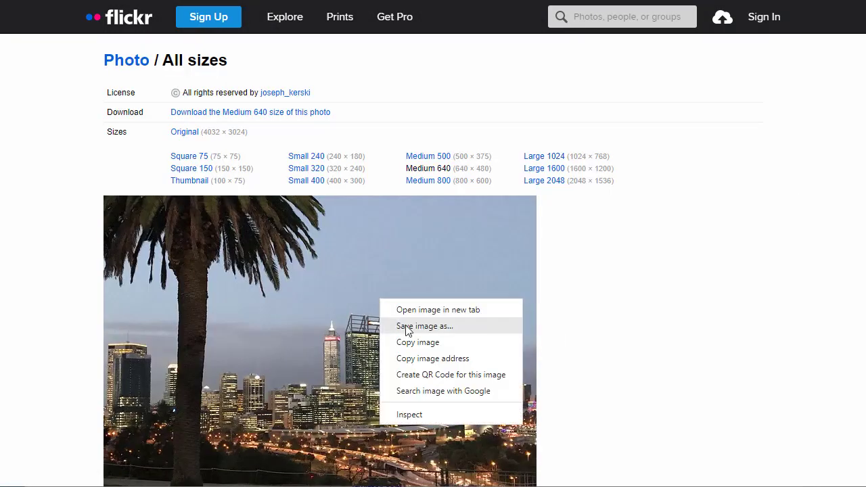
click(419, 359)
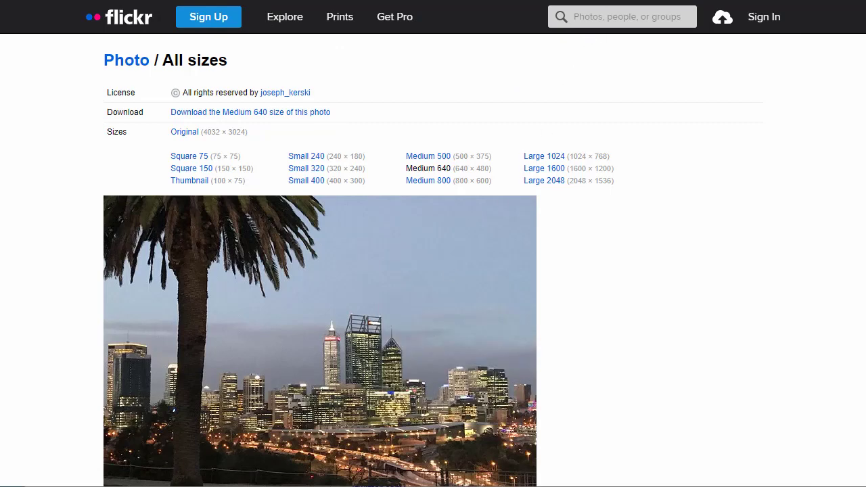
- Paste the copied Flickr address (live.staticflickr.com/…_z.jpg) into a new Chrome tab to check it
key(ctrl+t)
key(ctrl+v)
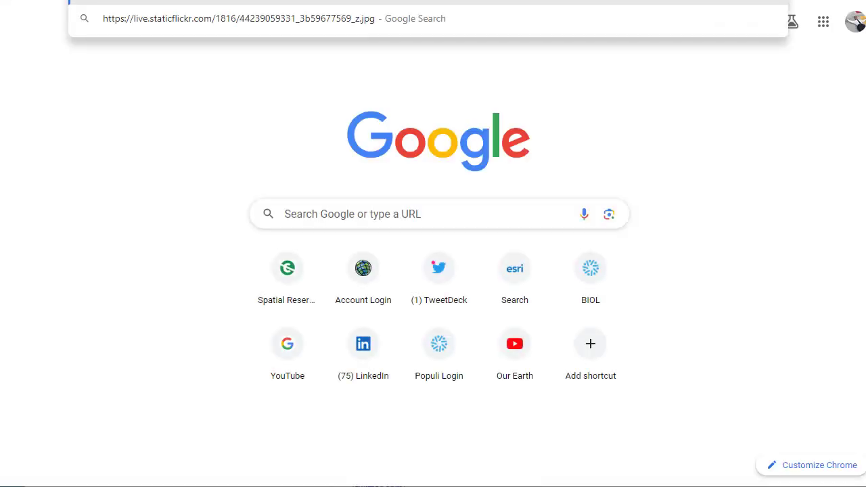